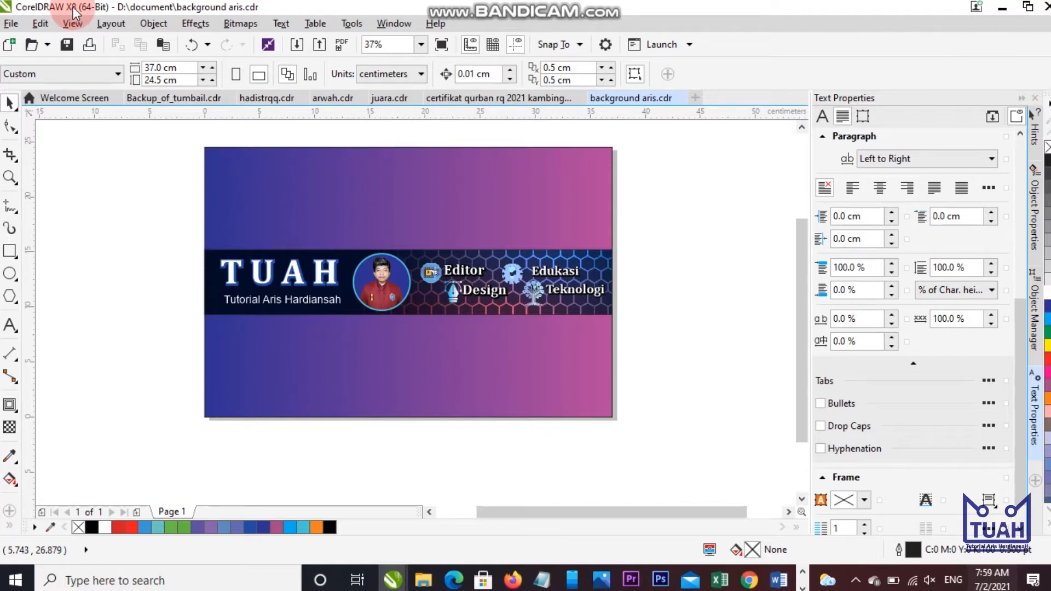
Create a new Letter-size CMYK document named background1 with a rendering resolution of 300 dpi.
{"action": "left_click", "coordinate": [694, 99]}
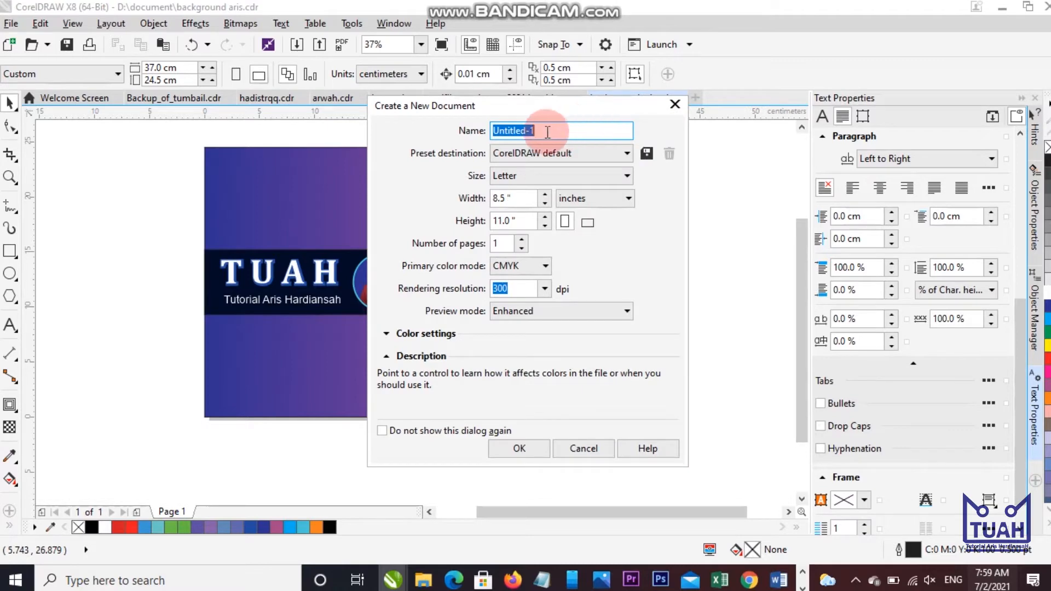
{"action": "type", "text": "background1"}
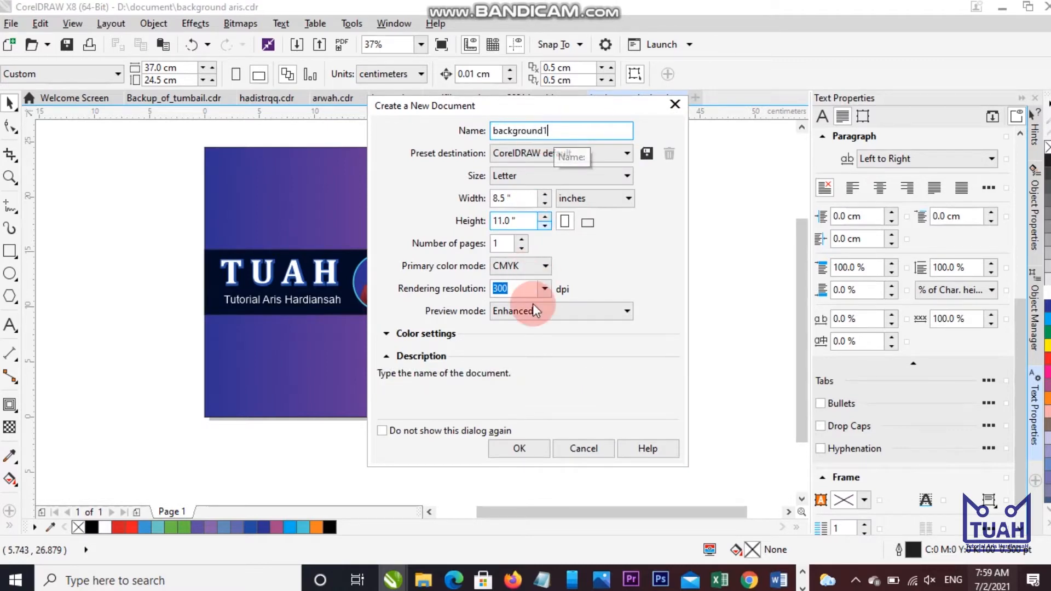
{"action": "left_click", "coordinate": [521, 449]}
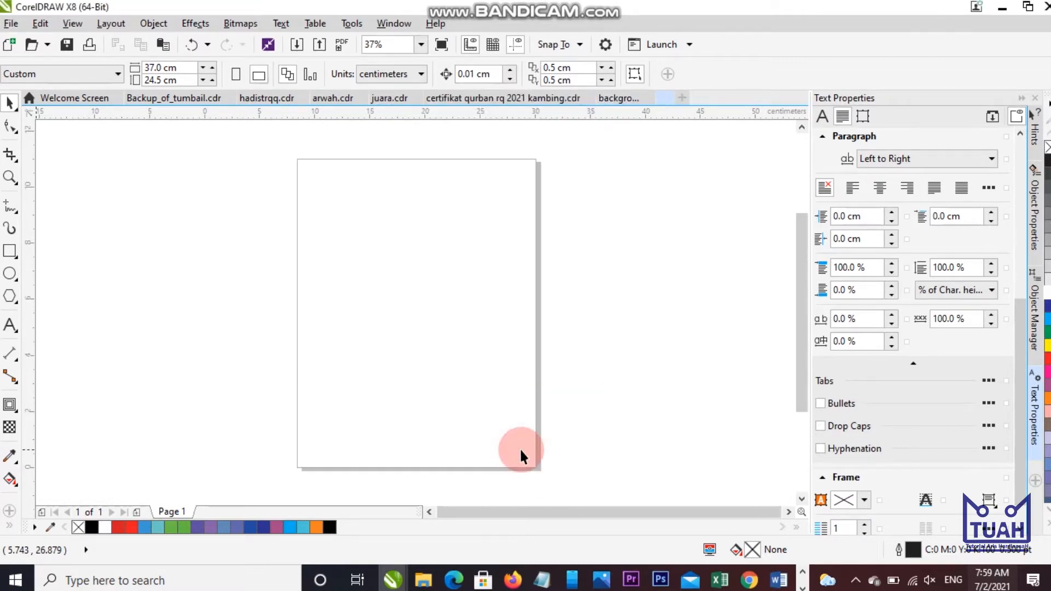
{"action": "left_click", "coordinate": [576, 190]}
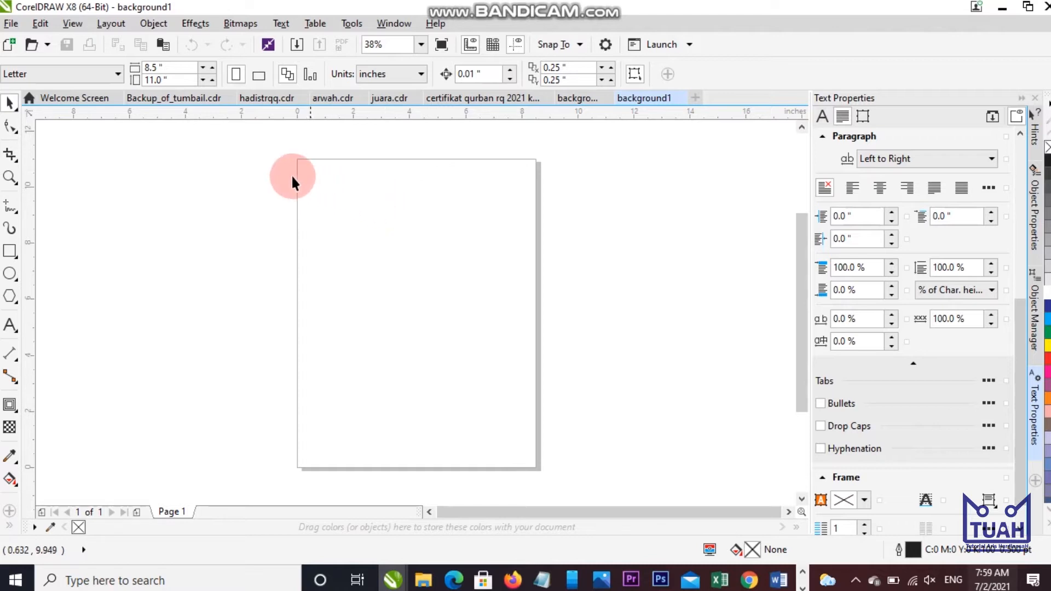
Switch the page to landscape orientation and set the drawing units to centimeters.
{"action": "left_click", "coordinate": [262, 80]}
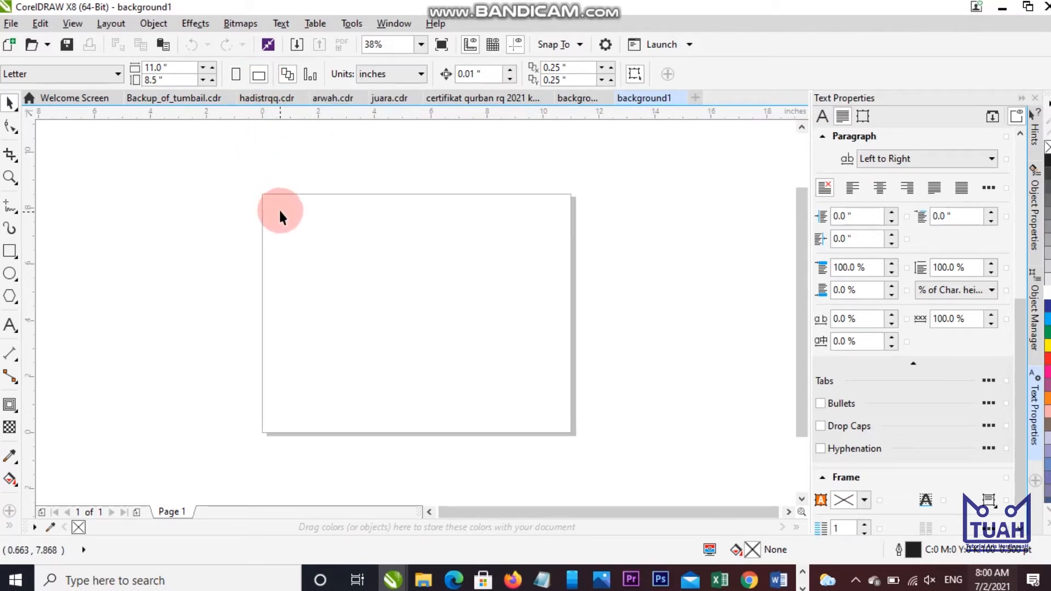
{"action": "left_click", "coordinate": [390, 75]}
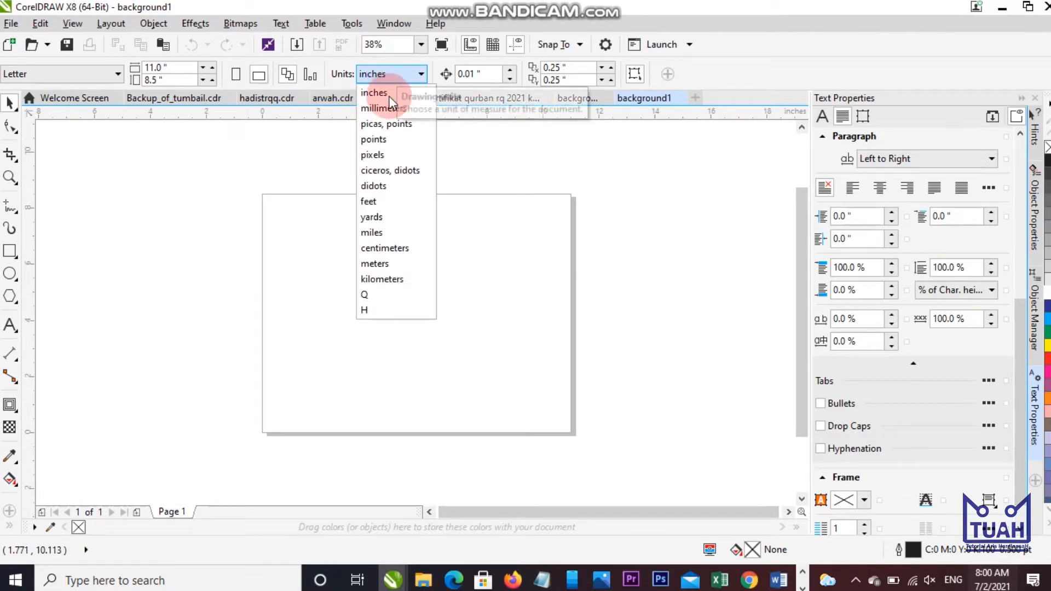
{"action": "left_click", "coordinate": [381, 246]}
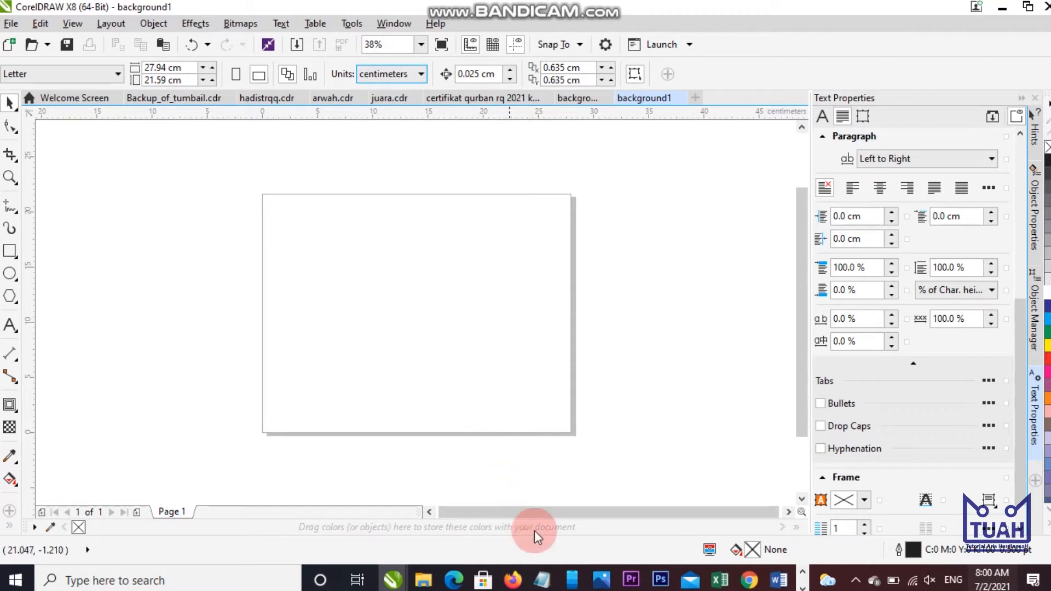
Check the banner dimensions in the Notepad note and set the page size to 37 cm wide by 24.5 cm high.
{"action": "left_click", "coordinate": [542, 579]}
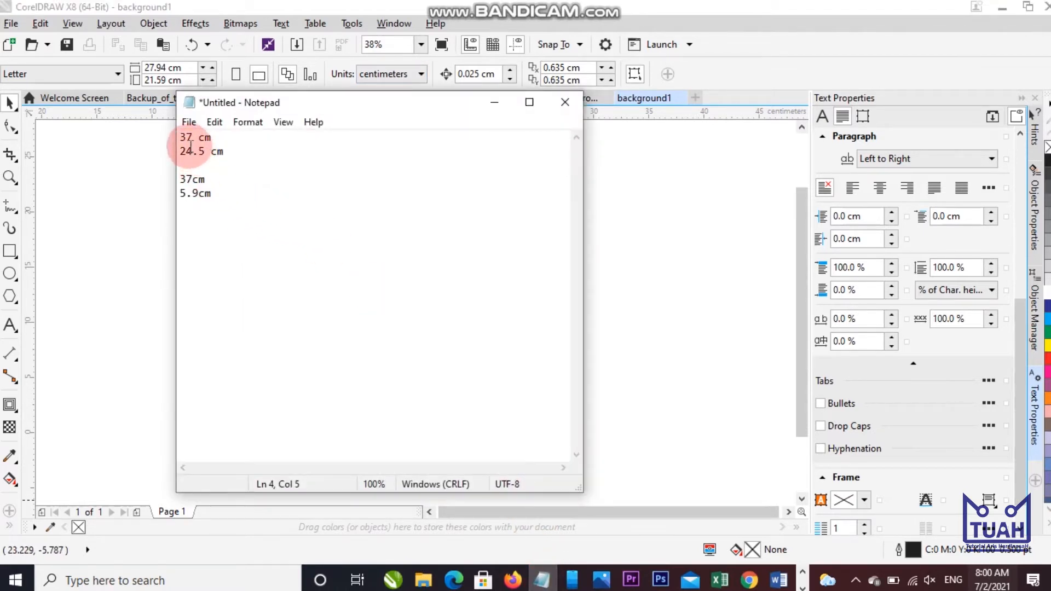
{"action": "left_click", "coordinate": [496, 103]}
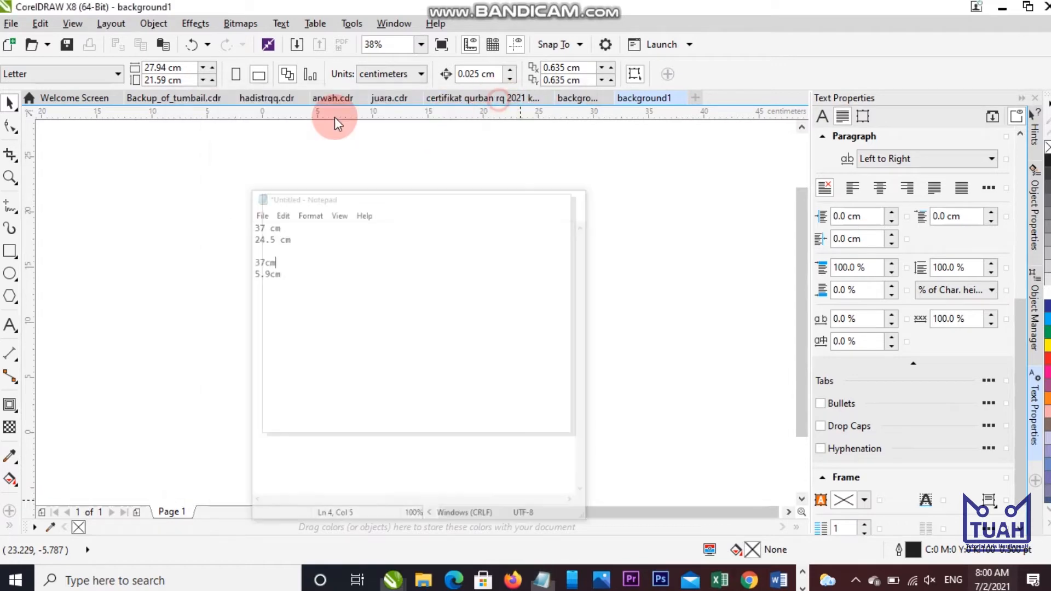
{"action": "left_click", "coordinate": [191, 65]}
{"action": "type", "text": "37"}
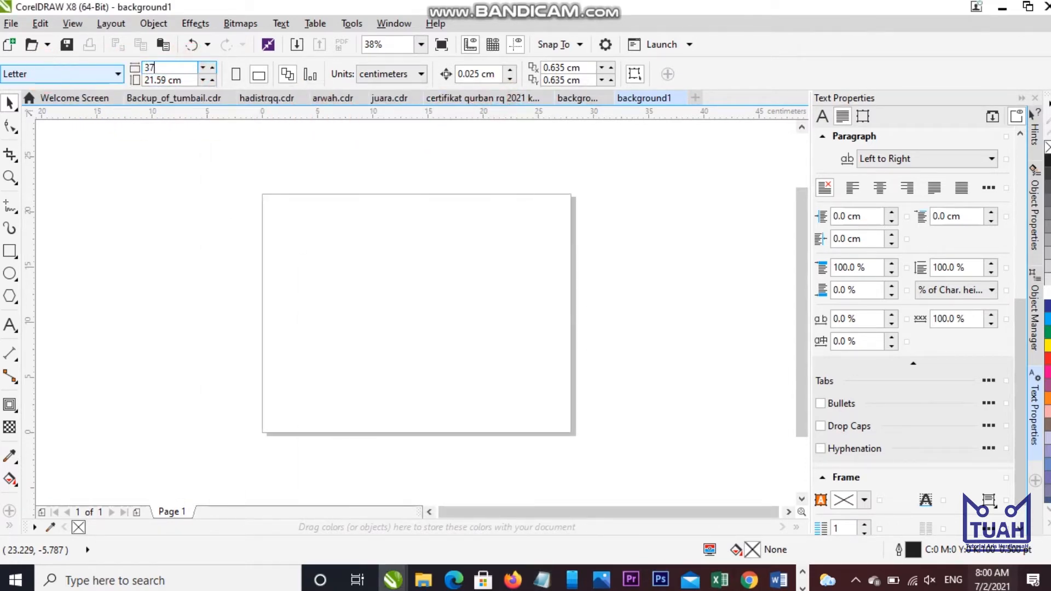
{"action": "double_click", "coordinate": [176, 79]}
{"action": "left_click_drag", "start_coordinate": [117, 79], "coordinate": [101, 81]}
{"action": "type", "text": "24.5"}
{"action": "key", "text": "Return"}
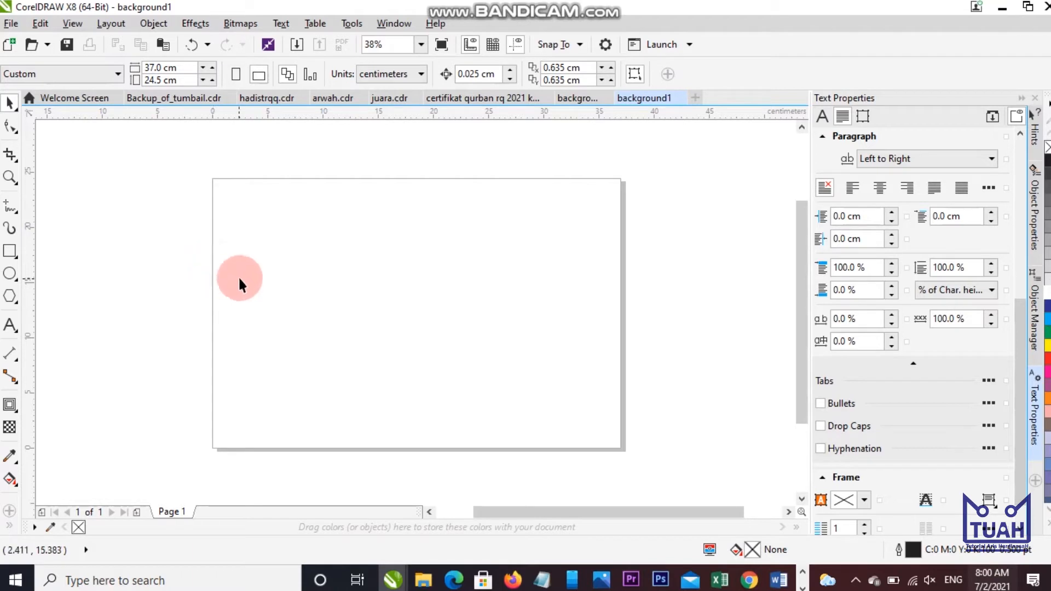
Draw a rectangle about 37.2 by 7.1 cm across the middle of the page.
{"action": "left_click_drag", "start_coordinate": [17, 246], "coordinate": [48, 252]}
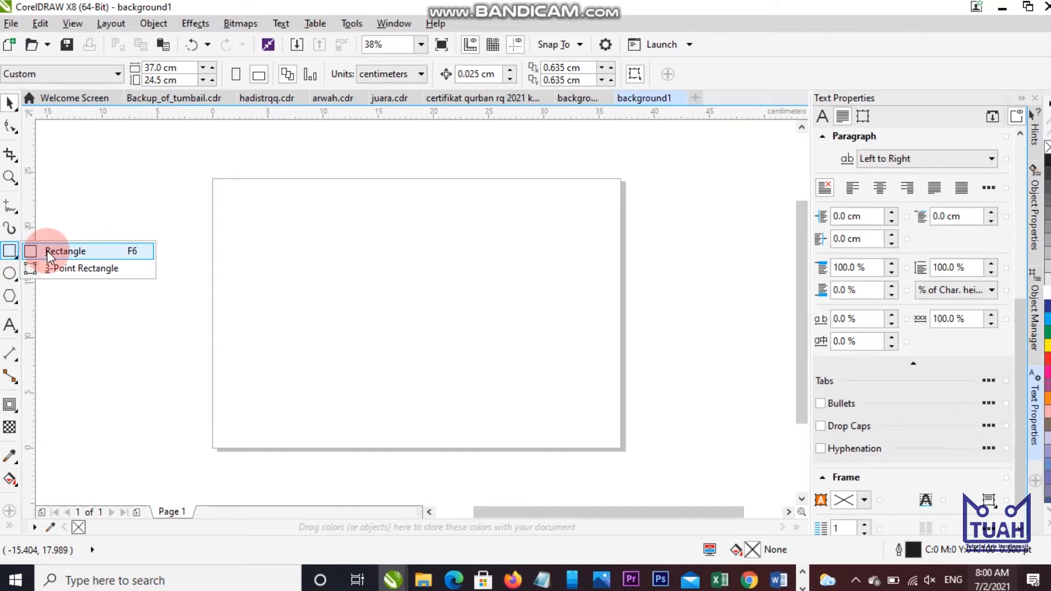
{"action": "left_click", "coordinate": [47, 250]}
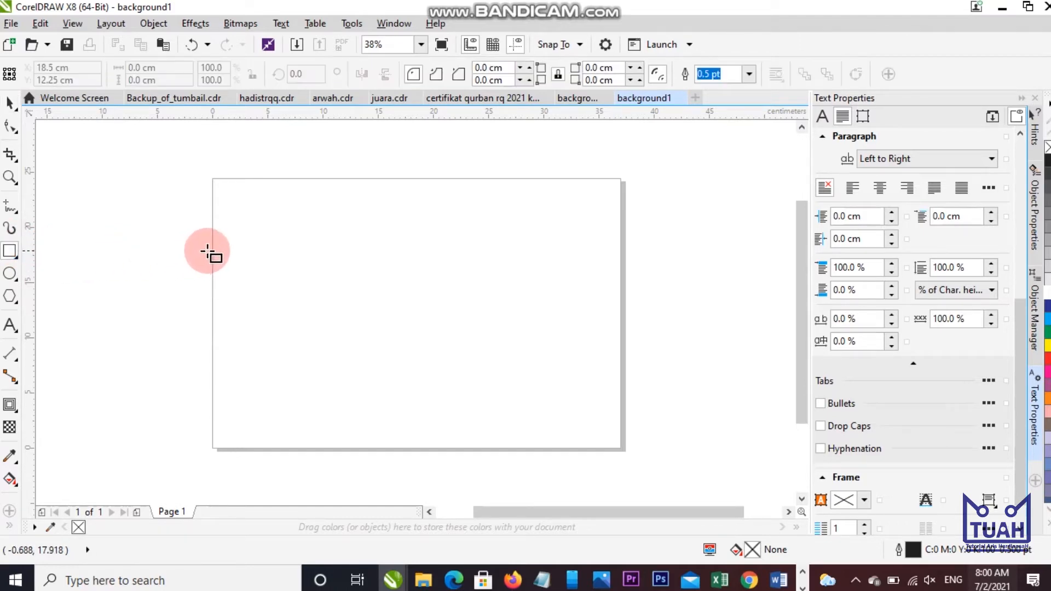
{"action": "mouse_move", "coordinate": [210, 247]}
{"action": "left_mouse_down"}
{"action": "mouse_move", "coordinate": [315, 288]}
{"action": "mouse_move", "coordinate": [582, 347]}
{"action": "mouse_move", "coordinate": [622, 350]}
{"action": "mouse_move", "coordinate": [622, 326]}
{"action": "left_mouse_up"}
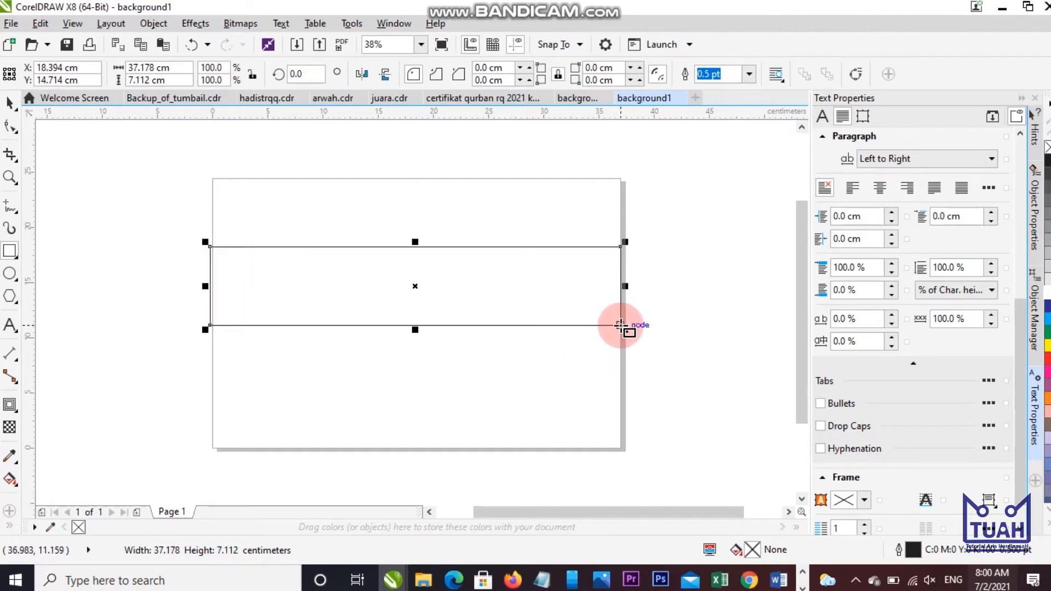
Resize the rectangle to 37 cm wide by 5.9 cm high and center it on the page.
{"action": "left_click", "coordinate": [542, 581]}
{"action": "left_click", "coordinate": [541, 580]}
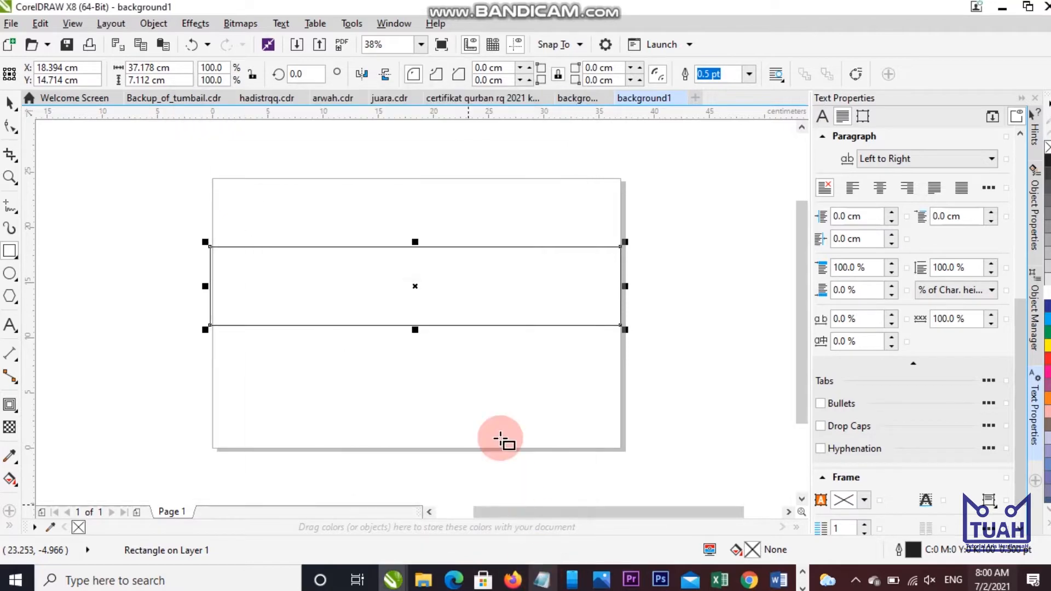
{"action": "left_click", "coordinate": [180, 67]}
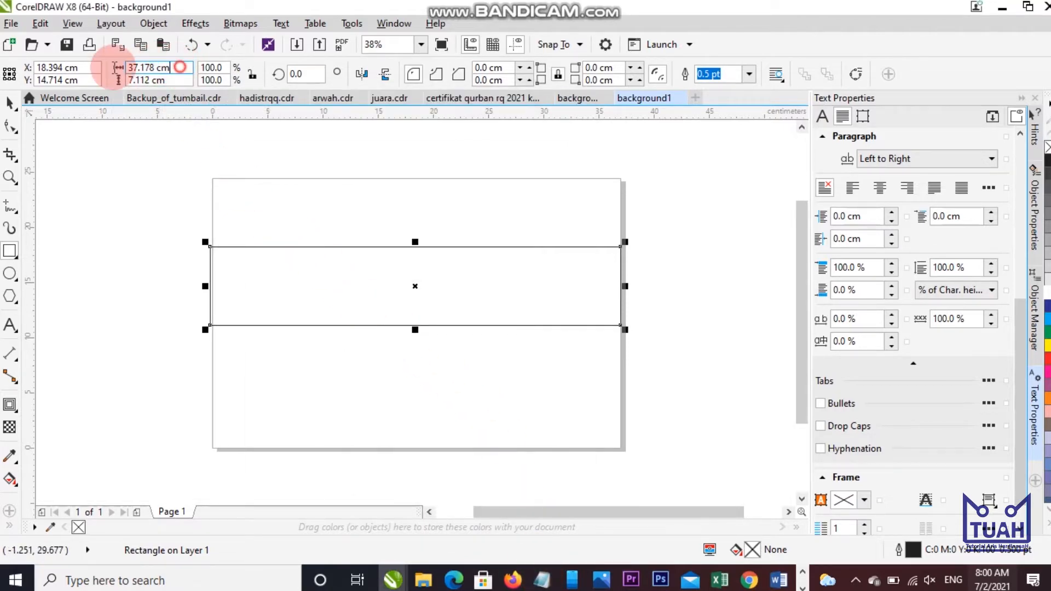
{"action": "left_click_drag", "start_coordinate": [180, 67], "coordinate": [84, 72]}
{"action": "type", "text": "37"}
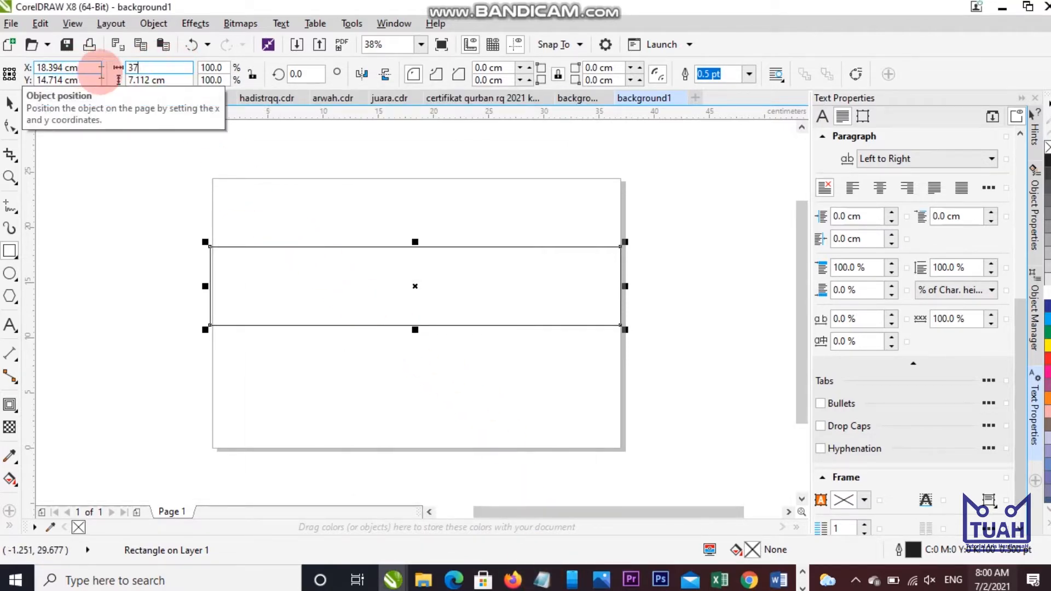
{"action": "left_click_drag", "start_coordinate": [169, 79], "coordinate": [66, 77]}
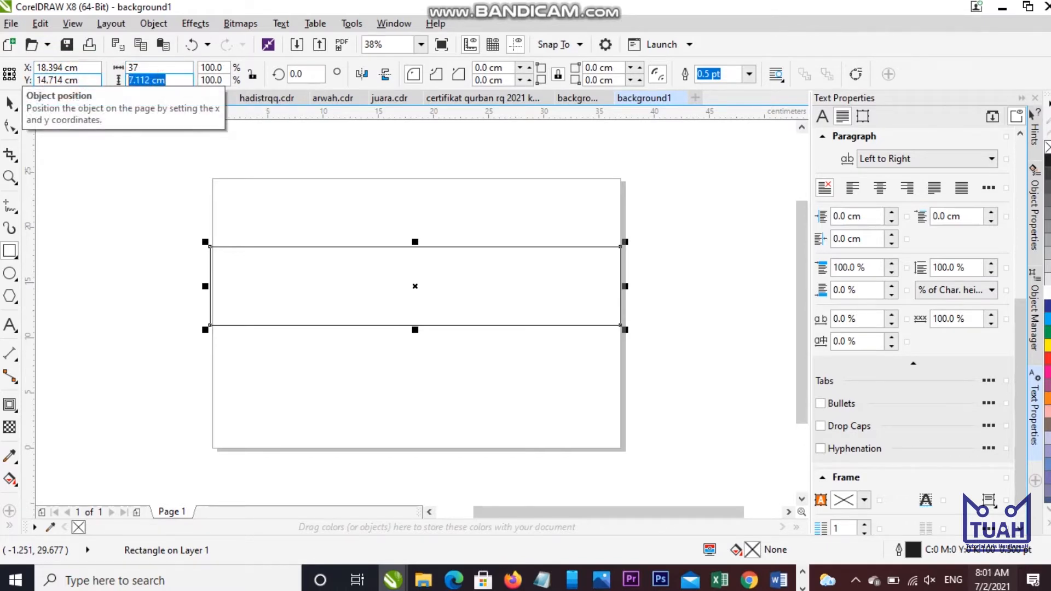
{"action": "type", "text": "5.9"}
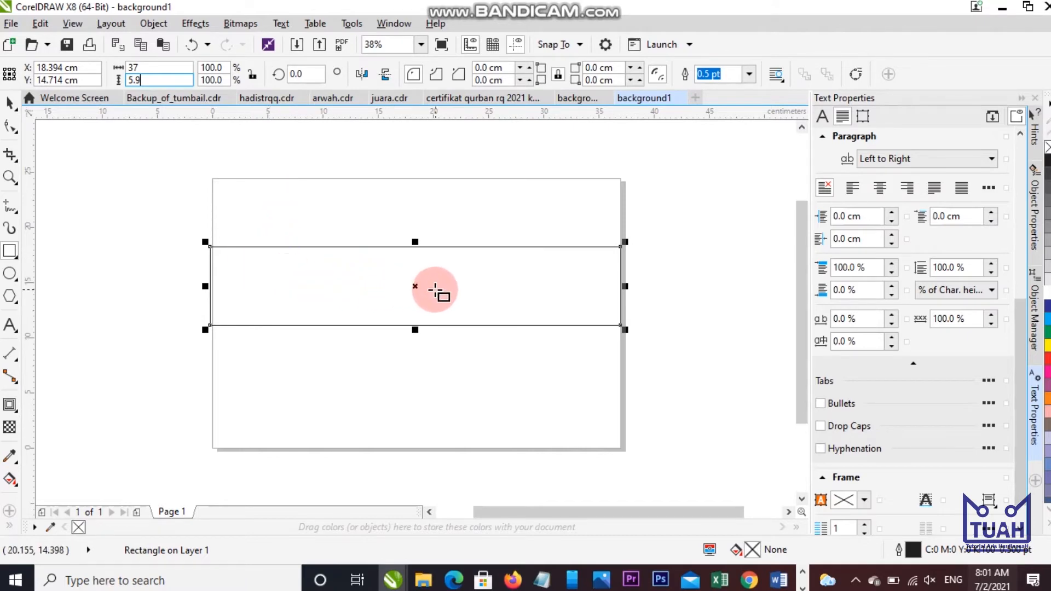
{"action": "key", "text": "Return"}
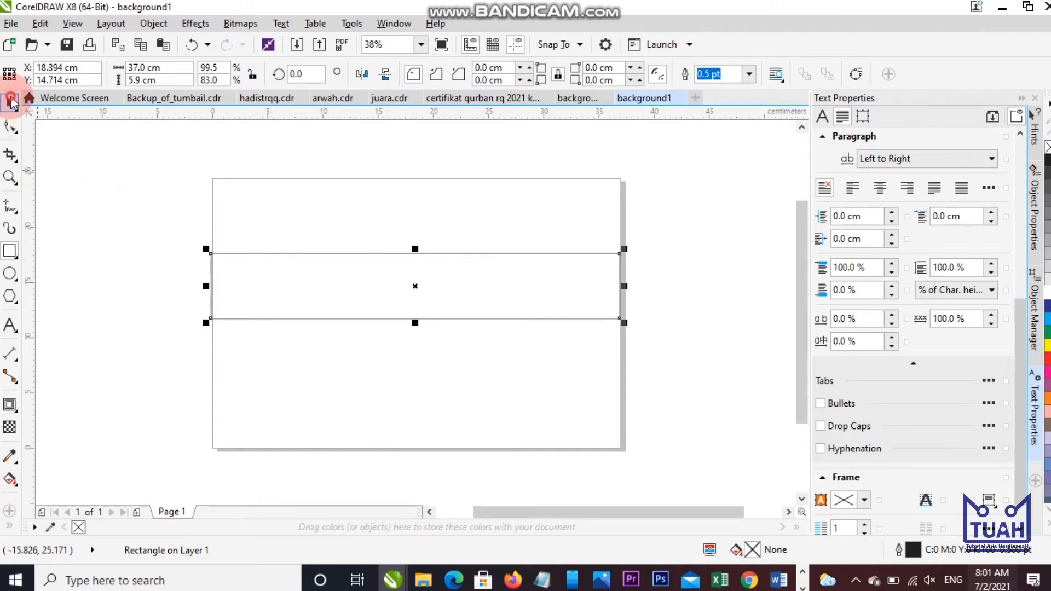
{"action": "key", "text": "p"}
{"action": "left_click", "coordinate": [118, 219]}
Bring all six images from the bahan folder in File Explorer into the CorelDRAW document.
{"action": "left_click", "coordinate": [432, 579]}
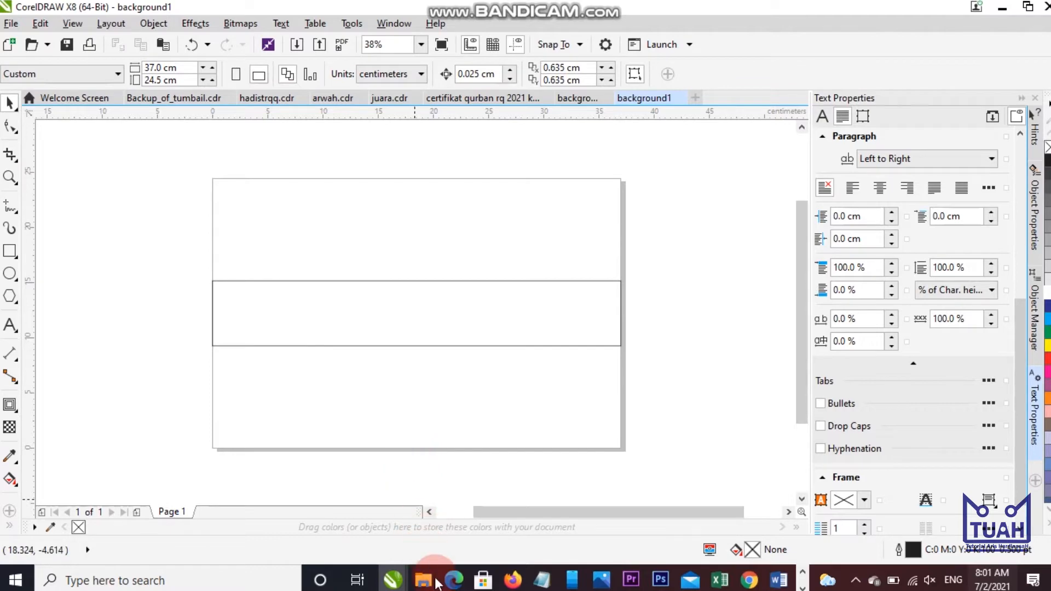
{"action": "left_click", "coordinate": [432, 573]}
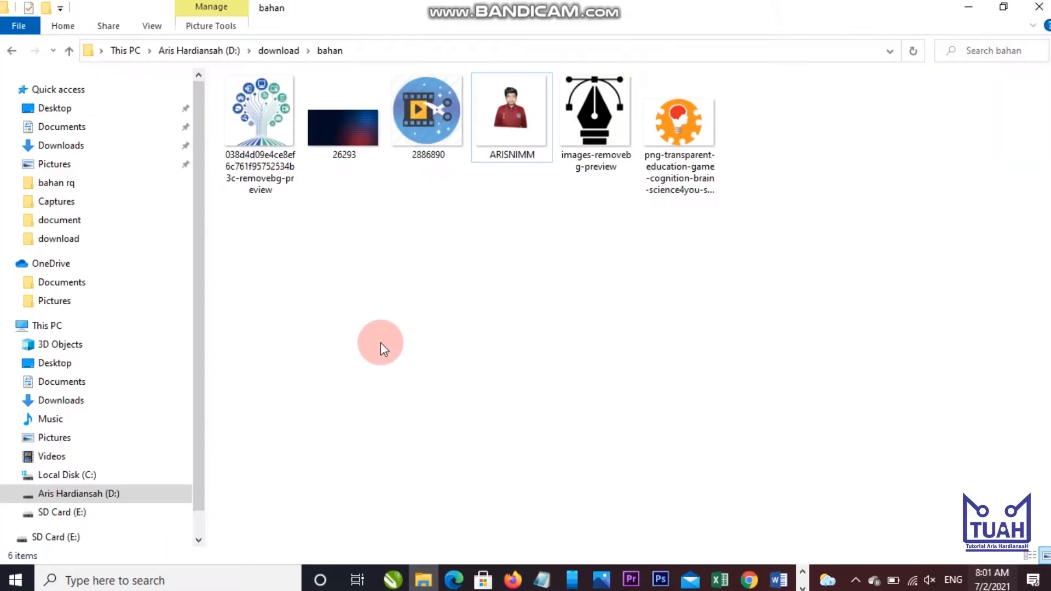
{"action": "left_click_drag", "start_coordinate": [257, 245], "coordinate": [791, 107]}
{"action": "left_click_drag", "start_coordinate": [686, 116], "coordinate": [717, 262]}
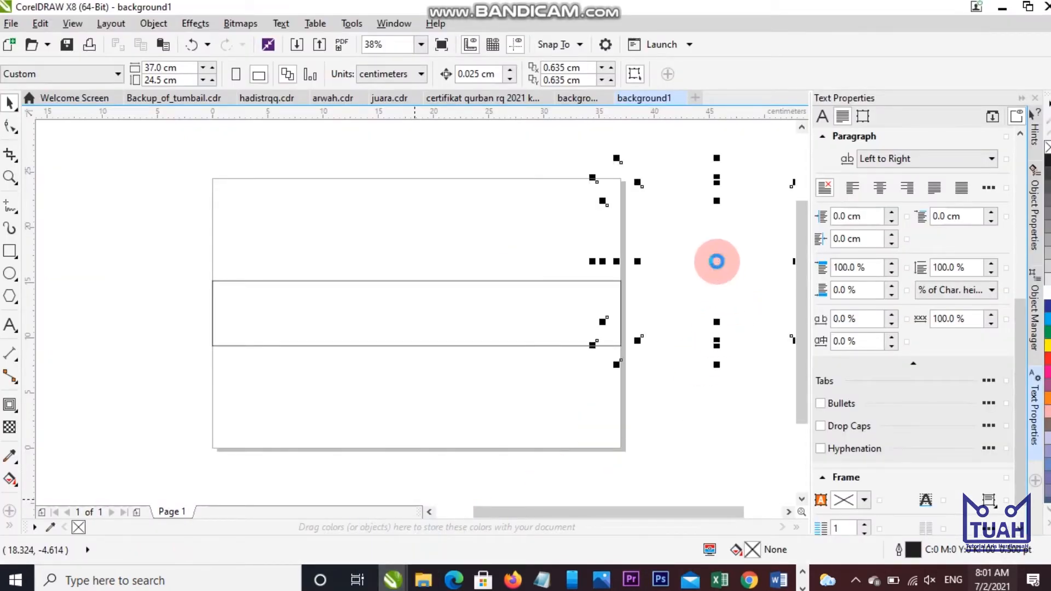
Move the six imported images together to the empty area left of the page and scale them down to about 21.5 cm overall.
{"action": "scroll", "coordinate": [449, 258], "scroll_direction": "down", "scroll_amount": 4}
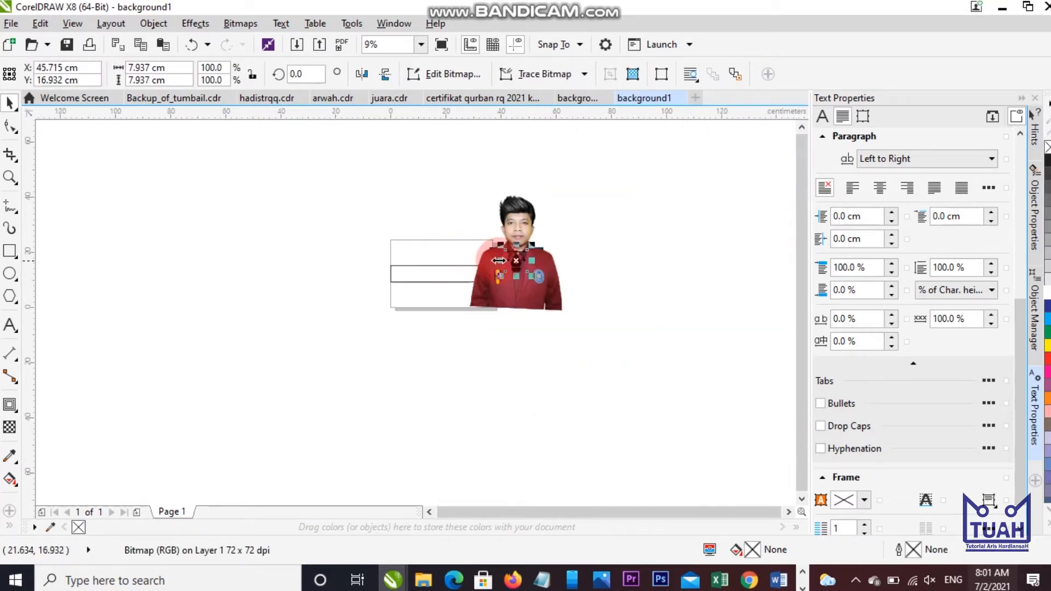
{"action": "scroll", "coordinate": [498, 260], "scroll_direction": "up", "scroll_amount": 2}
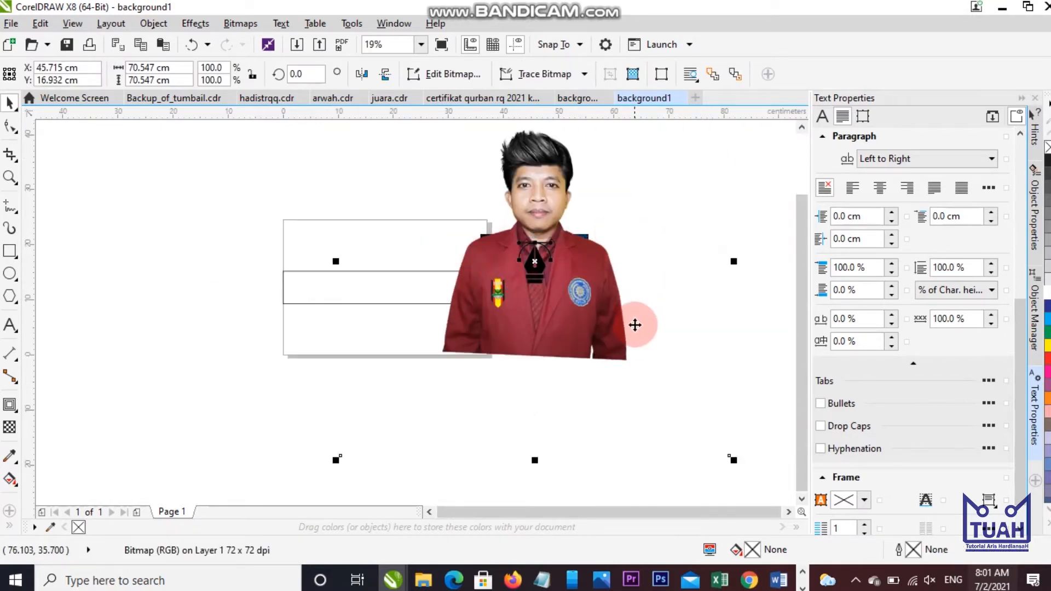
{"action": "scroll", "coordinate": [635, 325], "scroll_direction": "down", "scroll_amount": 2}
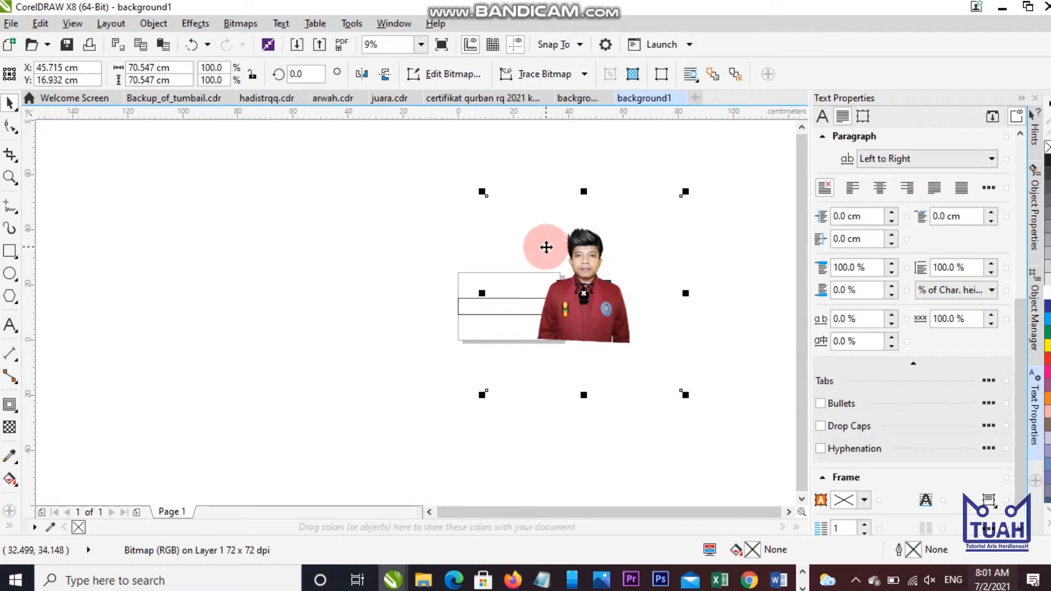
{"action": "left_click", "coordinate": [742, 198]}
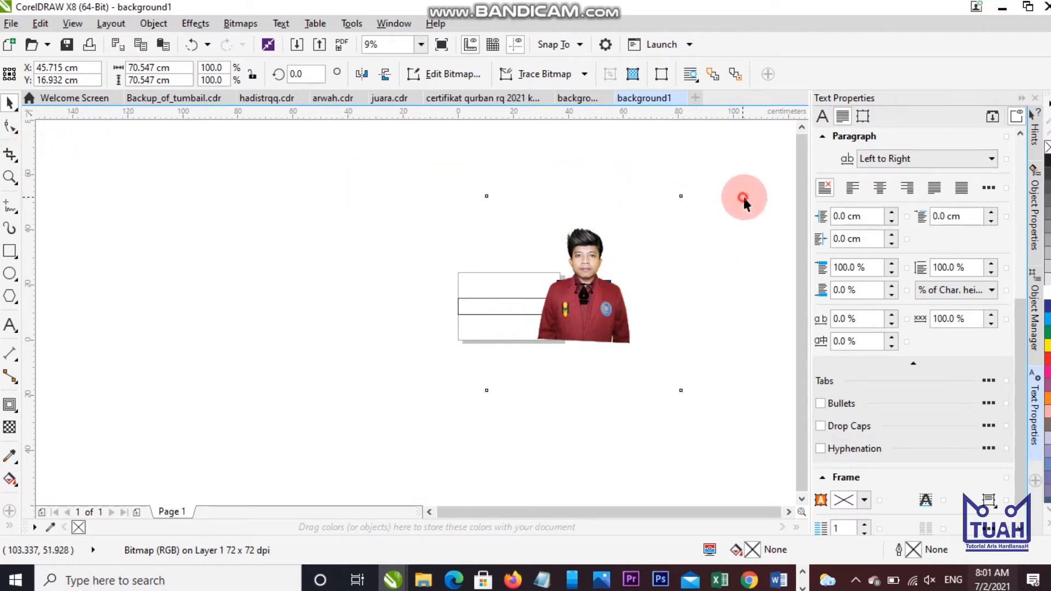
{"action": "left_click_drag", "start_coordinate": [759, 152], "coordinate": [504, 364]}
{"action": "left_click_drag", "start_coordinate": [594, 282], "coordinate": [325, 273]}
{"action": "left_click_drag", "start_coordinate": [427, 386], "coordinate": [455, 345]}
{"action": "scroll", "coordinate": [505, 324], "scroll_direction": "up", "scroll_amount": 2}
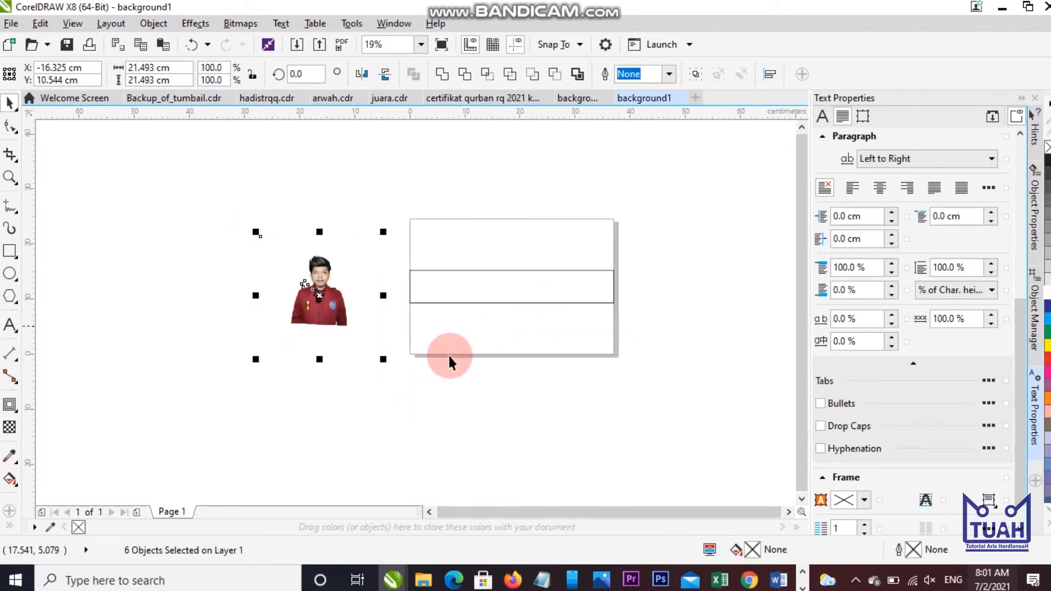
{"action": "left_click", "coordinate": [436, 383]}
Move the portrait photo off the stacked images to the empty area above and left of the page.
{"action": "scroll", "coordinate": [327, 280], "scroll_direction": "up", "scroll_amount": 3}
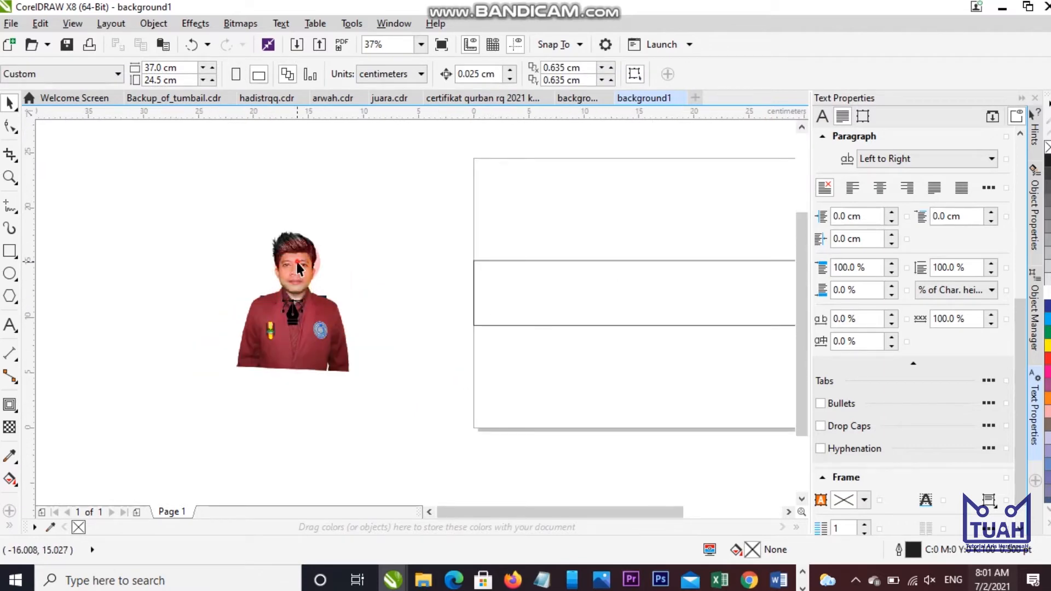
{"action": "left_click", "coordinate": [295, 260]}
{"action": "scroll", "coordinate": [295, 259], "scroll_direction": "down", "scroll_amount": 3}
{"action": "left_click_drag", "start_coordinate": [295, 259], "coordinate": [244, 181]}
{"action": "scroll", "coordinate": [244, 180], "scroll_direction": "up", "scroll_amount": 2}
{"action": "scroll", "coordinate": [240, 174], "scroll_direction": "up", "scroll_amount": 2}
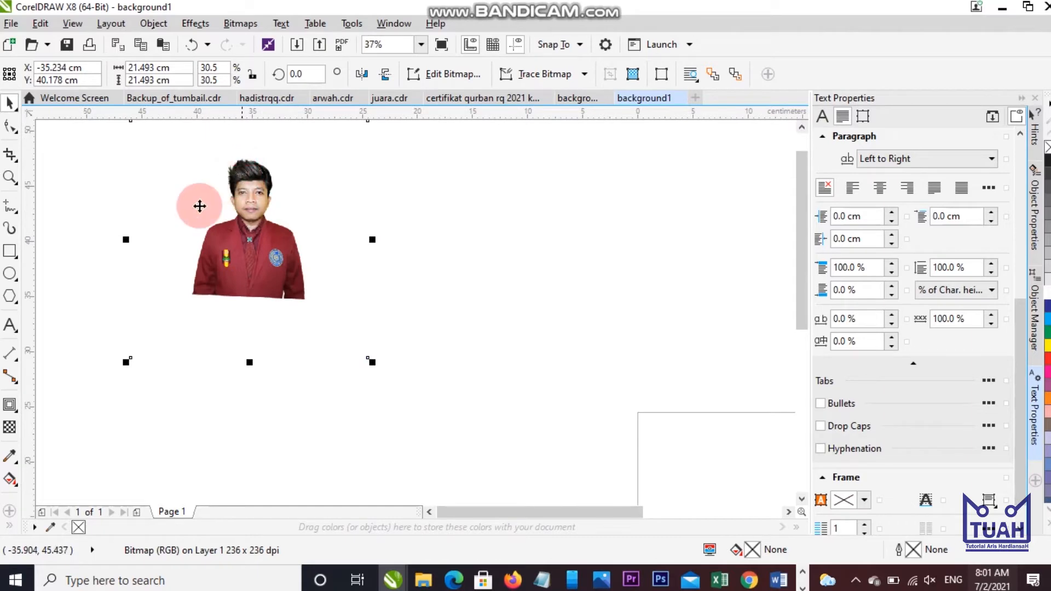
Crop the portrait photo closely around the person, to about 10.4 by 12.8 cm.
{"action": "left_click", "coordinate": [8, 156]}
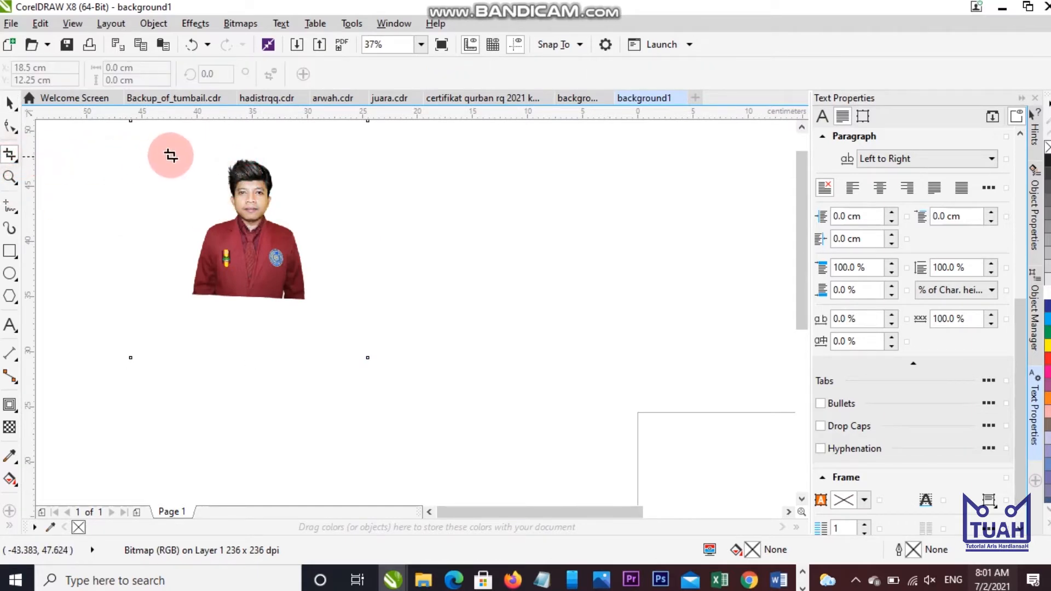
{"action": "left_click_drag", "start_coordinate": [181, 155], "coordinate": [315, 293]}
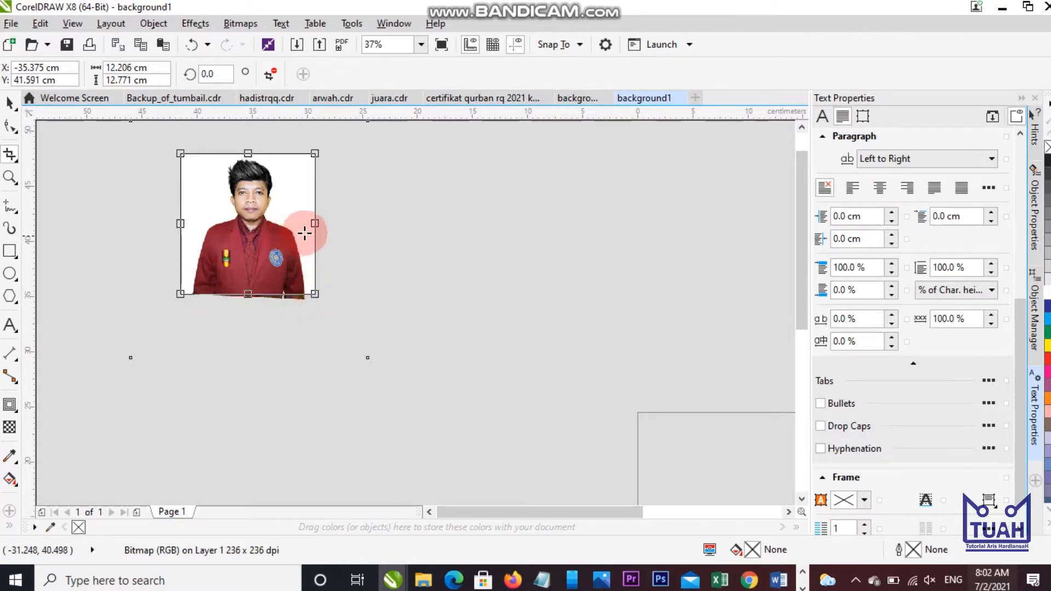
{"action": "left_click_drag", "start_coordinate": [312, 223], "coordinate": [307, 223]}
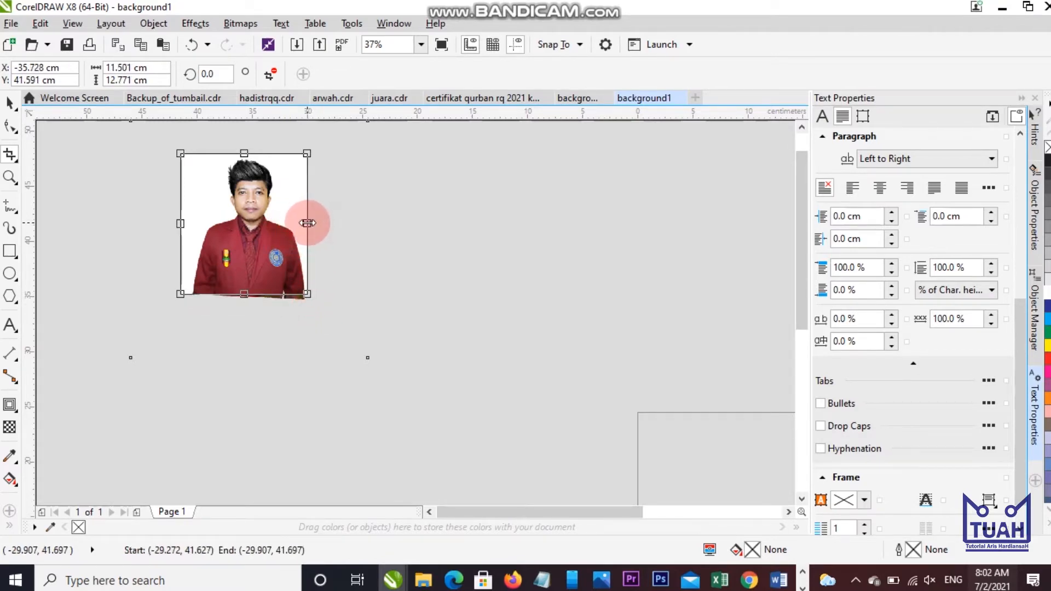
{"action": "left_click_drag", "start_coordinate": [182, 225], "coordinate": [193, 224]}
{"action": "left_click", "coordinate": [187, 224]}
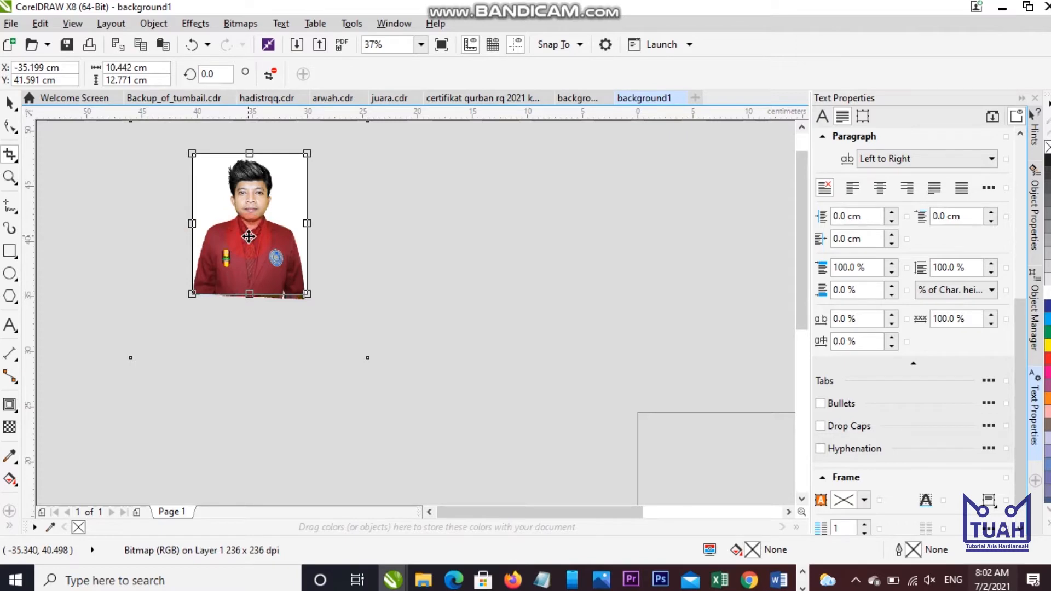
{"action": "double_click", "coordinate": [264, 221]}
{"action": "left_click", "coordinate": [10, 104]}
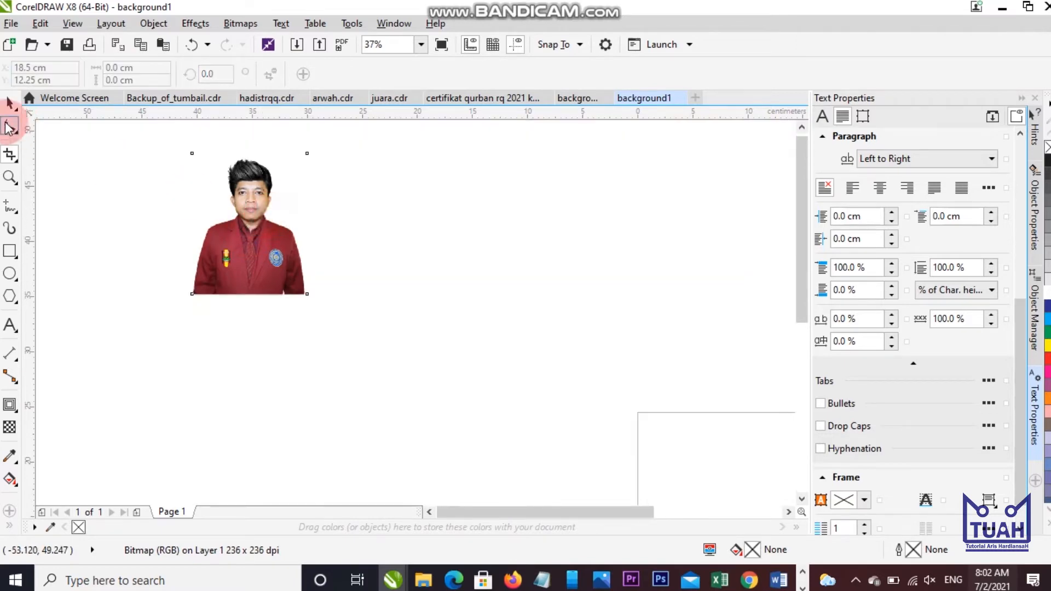
Move the portrait photo down beside the page, just above the stacked images.
{"action": "left_click", "coordinate": [200, 285]}
{"action": "scroll", "coordinate": [205, 280], "scroll_direction": "down", "scroll_amount": 2}
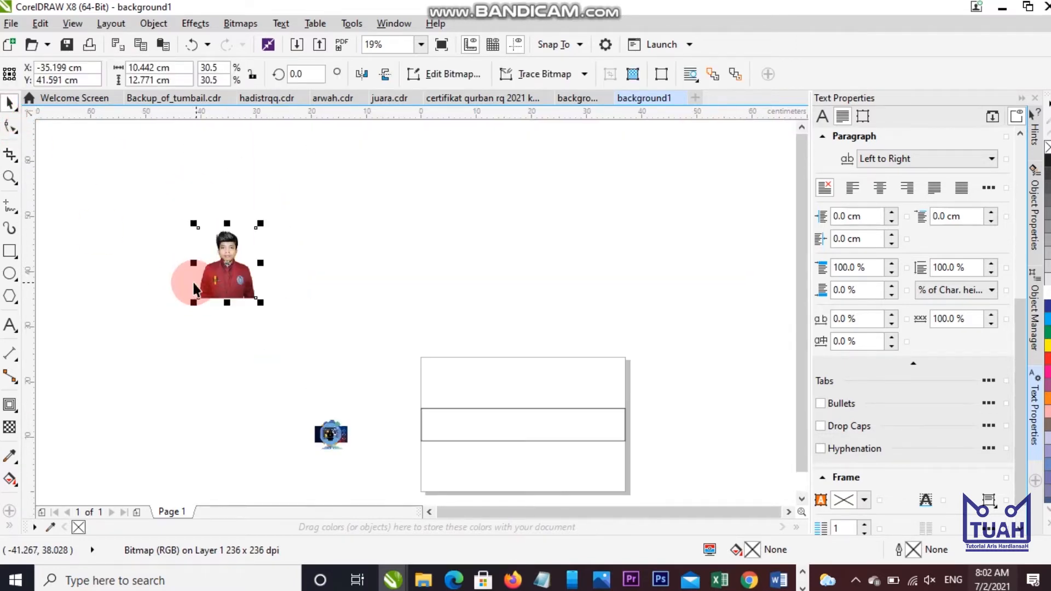
{"action": "left_click_drag", "start_coordinate": [214, 268], "coordinate": [340, 368]}
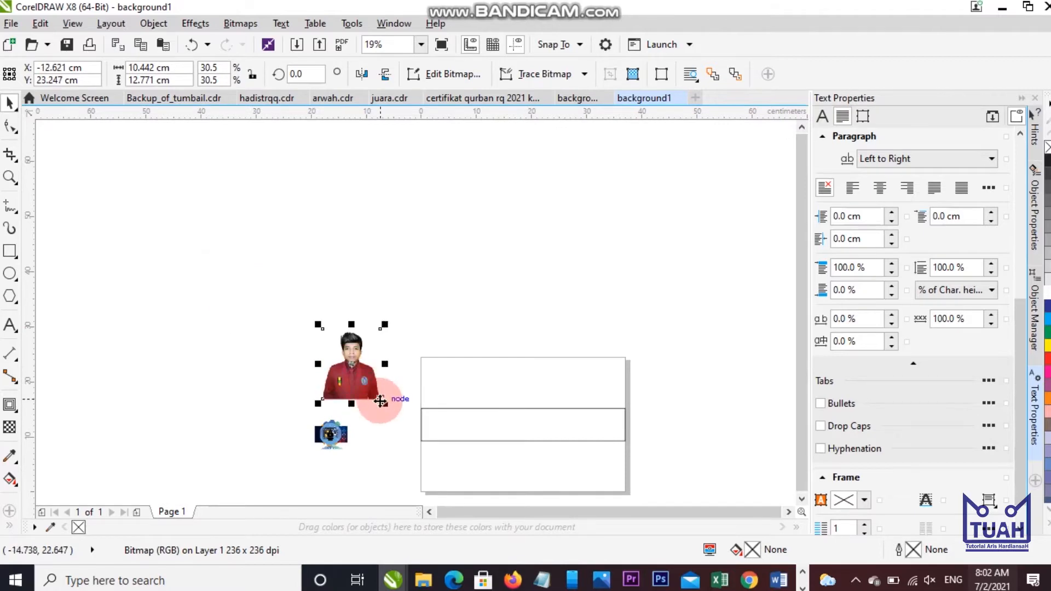
Look at the finished banner in background aris.cdr for reference, and return to the background1 document.
{"action": "scroll", "coordinate": [323, 303], "scroll_direction": "down", "scroll_amount": 2}
{"action": "scroll", "coordinate": [316, 319], "scroll_direction": "up", "scroll_amount": 4}
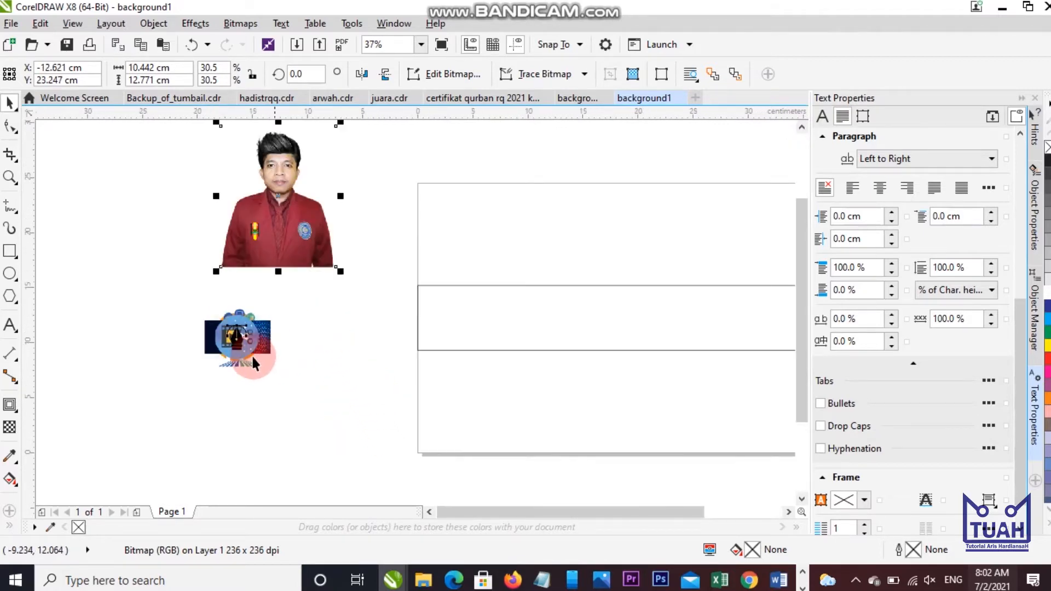
{"action": "scroll", "coordinate": [254, 353], "scroll_direction": "down", "scroll_amount": 2}
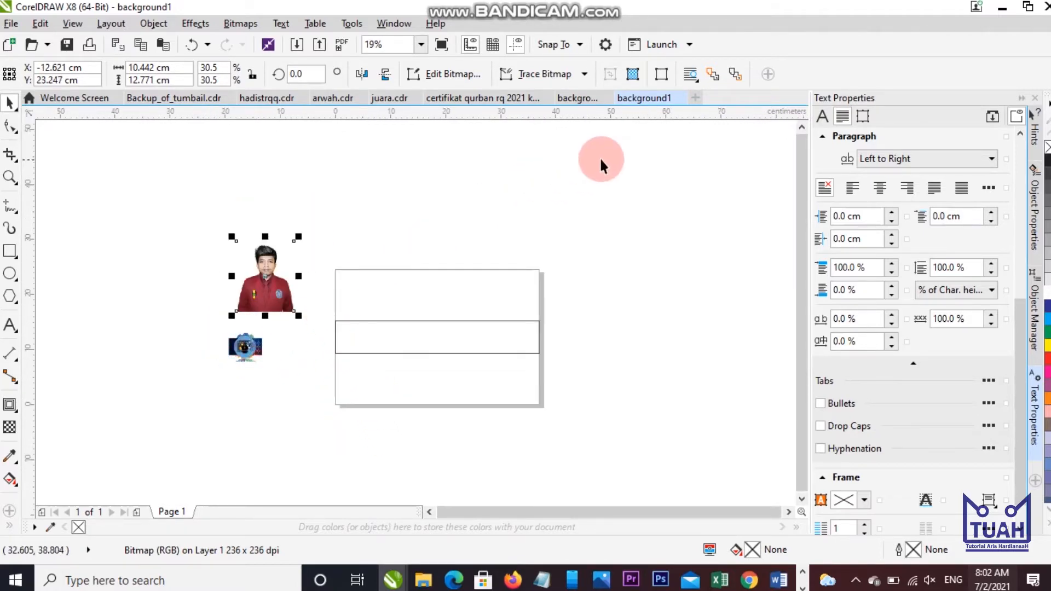
{"action": "left_click", "coordinate": [573, 98]}
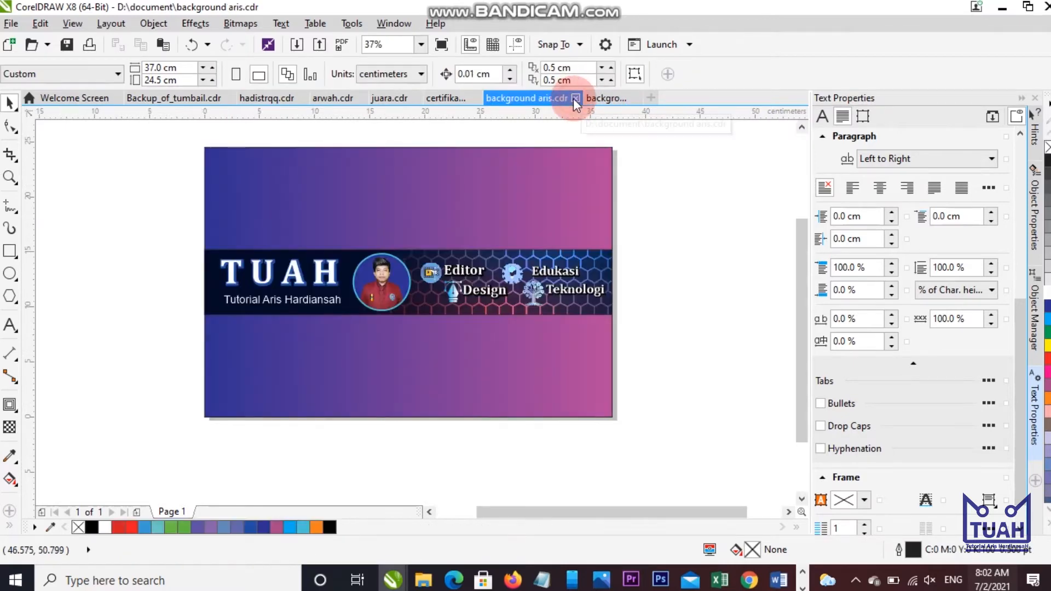
{"action": "left_click", "coordinate": [615, 97]}
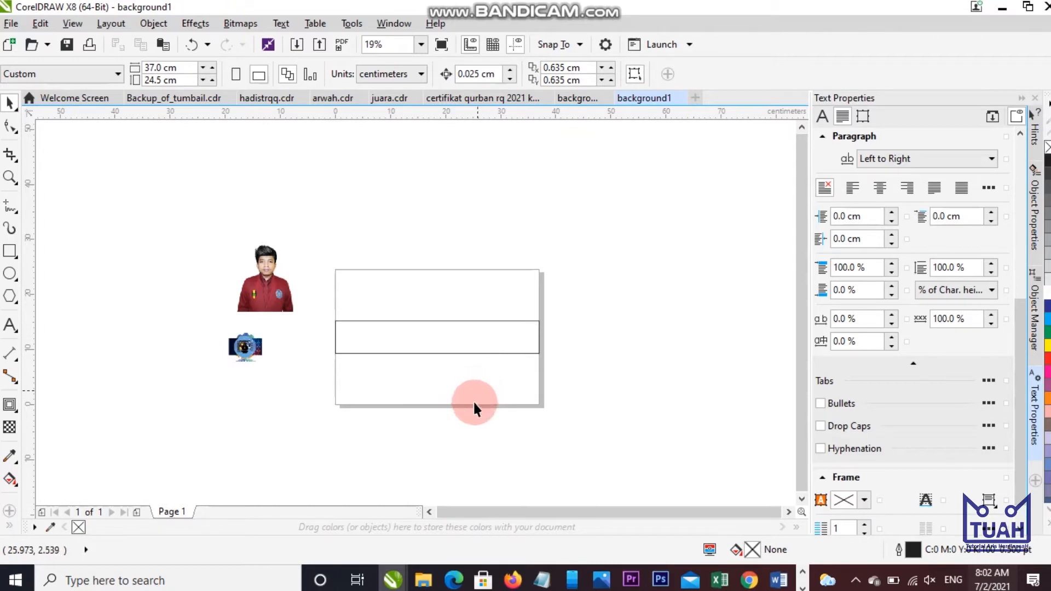
Move the dark hexagon-pattern image off the stack onto the page's upper left area and enlarge it proportionally to about 37 cm wide.
{"action": "scroll", "coordinate": [244, 351], "scroll_direction": "up", "scroll_amount": 2}
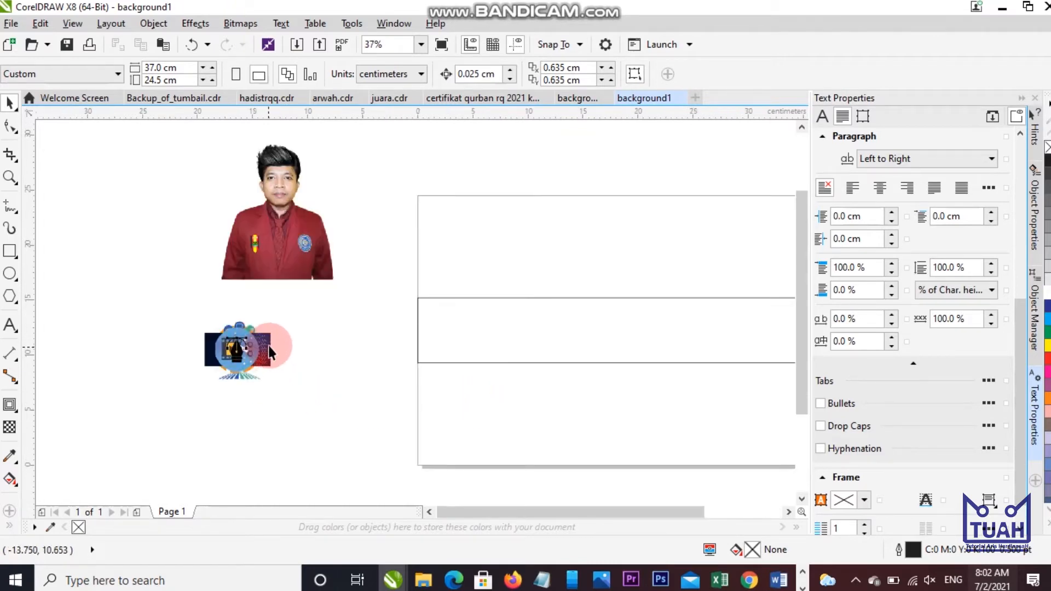
{"action": "left_click_drag", "start_coordinate": [272, 351], "coordinate": [481, 221]}
{"action": "scroll", "coordinate": [345, 233], "scroll_direction": "down", "scroll_amount": 2}
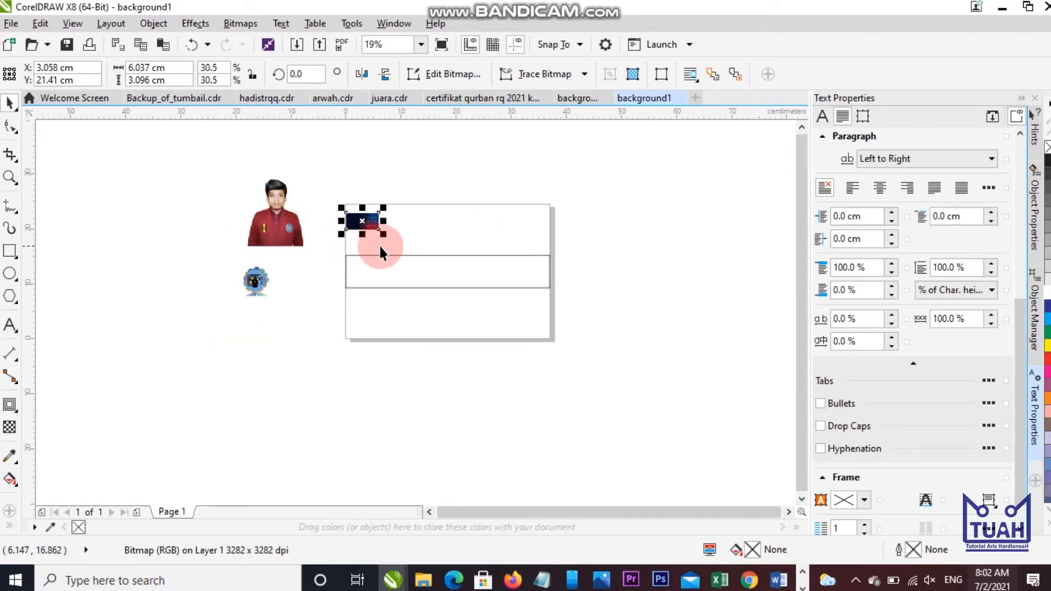
{"action": "left_click_drag", "start_coordinate": [382, 236], "coordinate": [548, 333]}
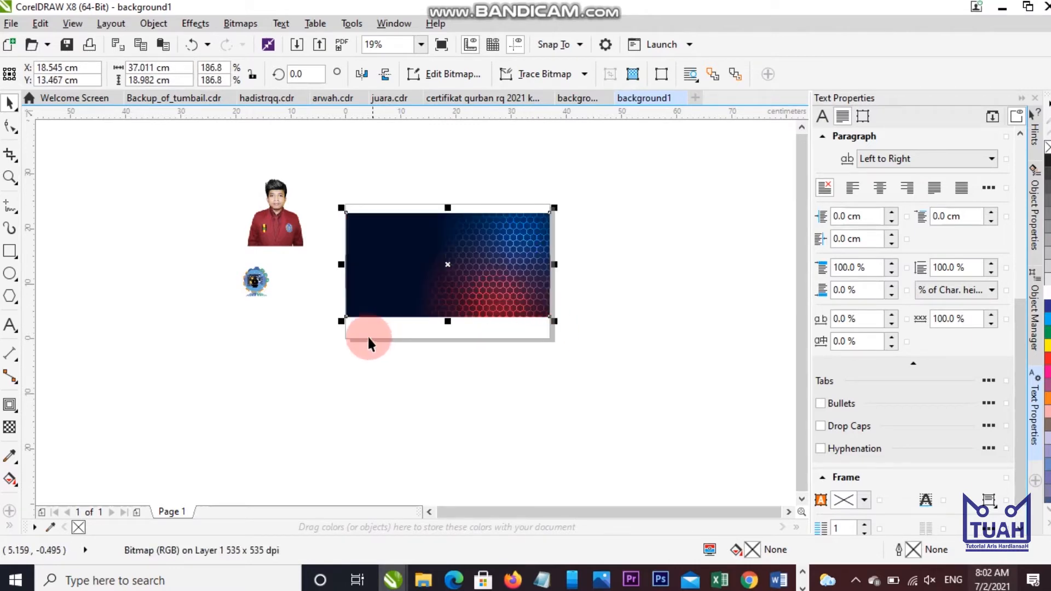
Stretch the hexagon image's upper left corner out to the page's left edge, making it about 37.05 by 19 cm.
{"action": "scroll", "coordinate": [367, 335], "scroll_direction": "up", "scroll_amount": 2}
{"action": "scroll", "coordinate": [261, 257], "scroll_direction": "up", "scroll_amount": 3}
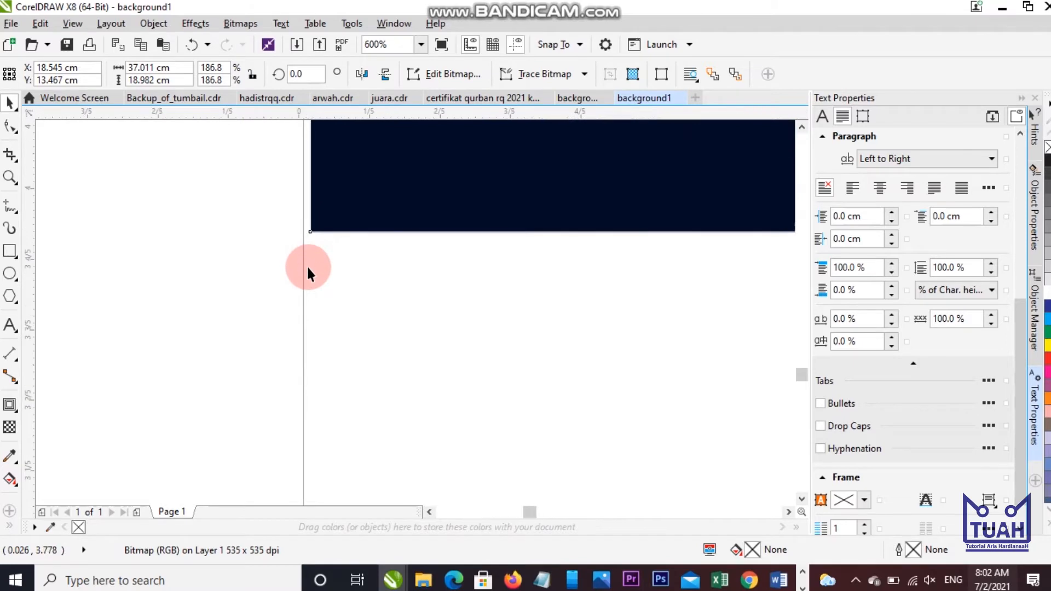
{"action": "scroll", "coordinate": [306, 268], "scroll_direction": "down", "scroll_amount": 6}
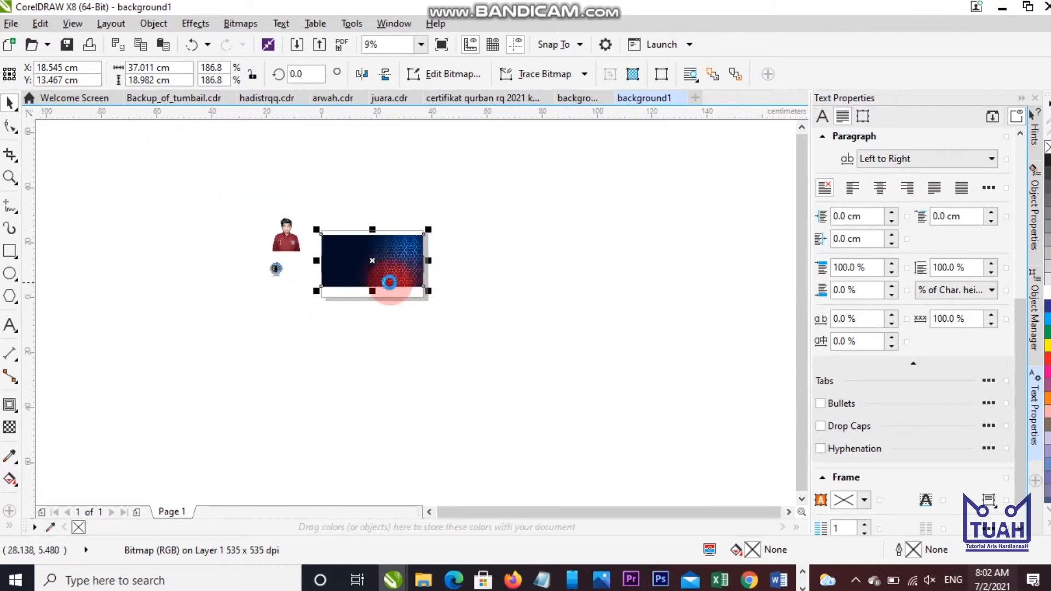
{"action": "scroll", "coordinate": [389, 282], "scroll_direction": "up", "scroll_amount": 1}
{"action": "scroll", "coordinate": [474, 298], "scroll_direction": "down", "scroll_amount": 1}
{"action": "scroll", "coordinate": [358, 276], "scroll_direction": "up", "scroll_amount": 2}
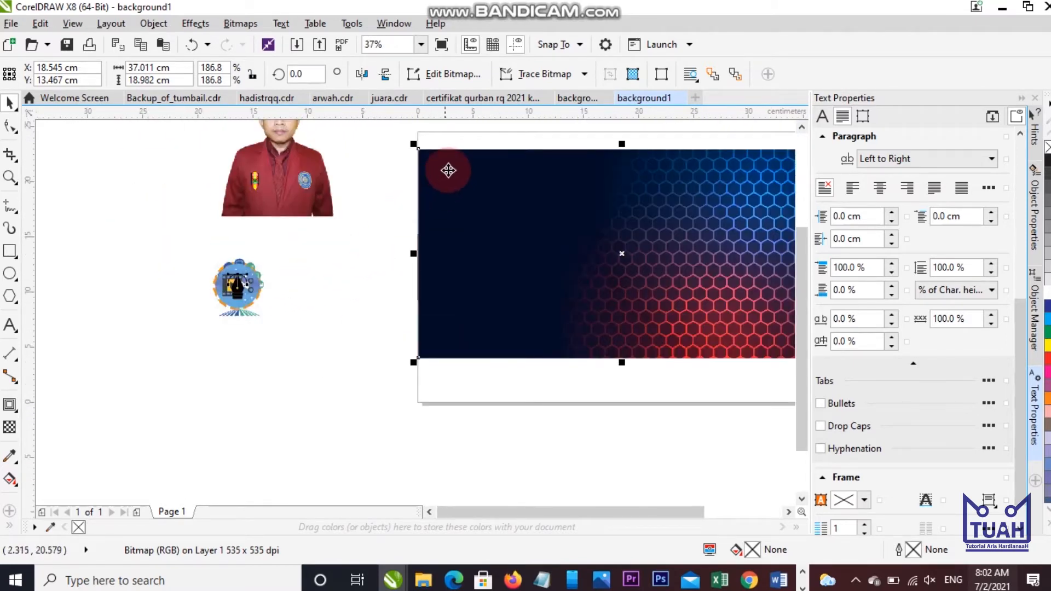
{"action": "scroll", "coordinate": [444, 186], "scroll_direction": "down", "scroll_amount": 1}
{"action": "scroll", "coordinate": [436, 197], "scroll_direction": "up", "scroll_amount": 1}
{"action": "scroll", "coordinate": [424, 172], "scroll_direction": "up", "scroll_amount": 2}
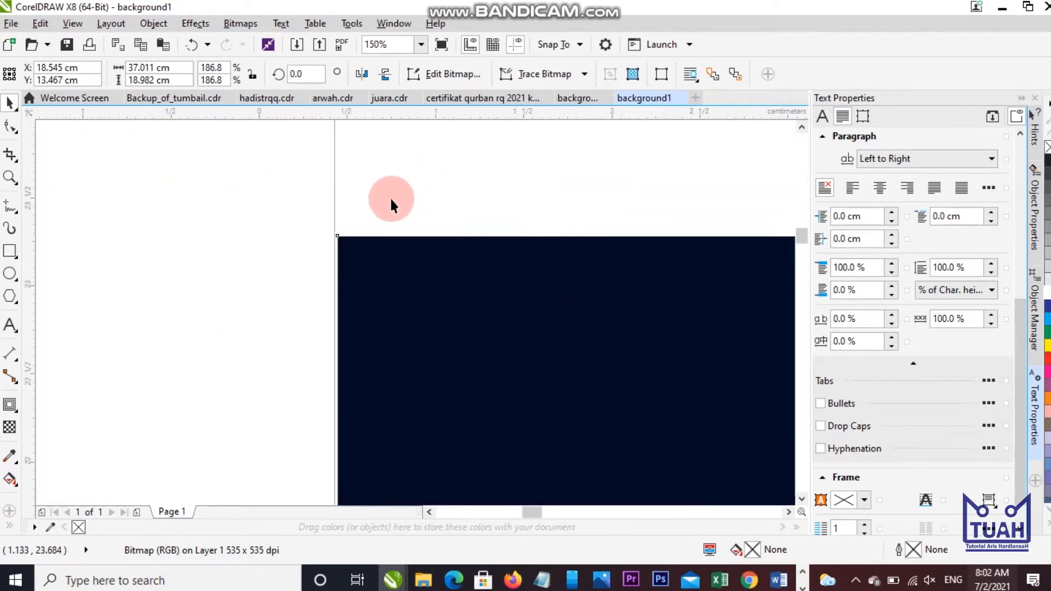
{"action": "scroll", "coordinate": [391, 205], "scroll_direction": "up", "scroll_amount": 2}
{"action": "scroll", "coordinate": [317, 291], "scroll_direction": "up", "scroll_amount": 2}
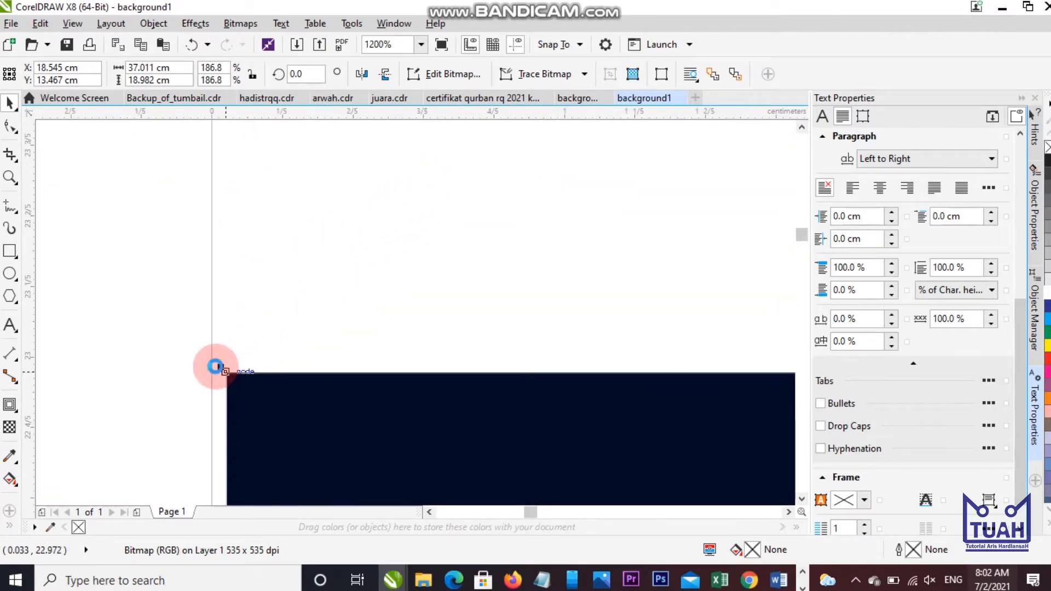
{"action": "scroll", "coordinate": [216, 363], "scroll_direction": "up", "scroll_amount": 1}
{"action": "left_click_drag", "start_coordinate": [229, 373], "coordinate": [189, 357]}
{"action": "scroll", "coordinate": [190, 357], "scroll_direction": "down", "scroll_amount": 5}
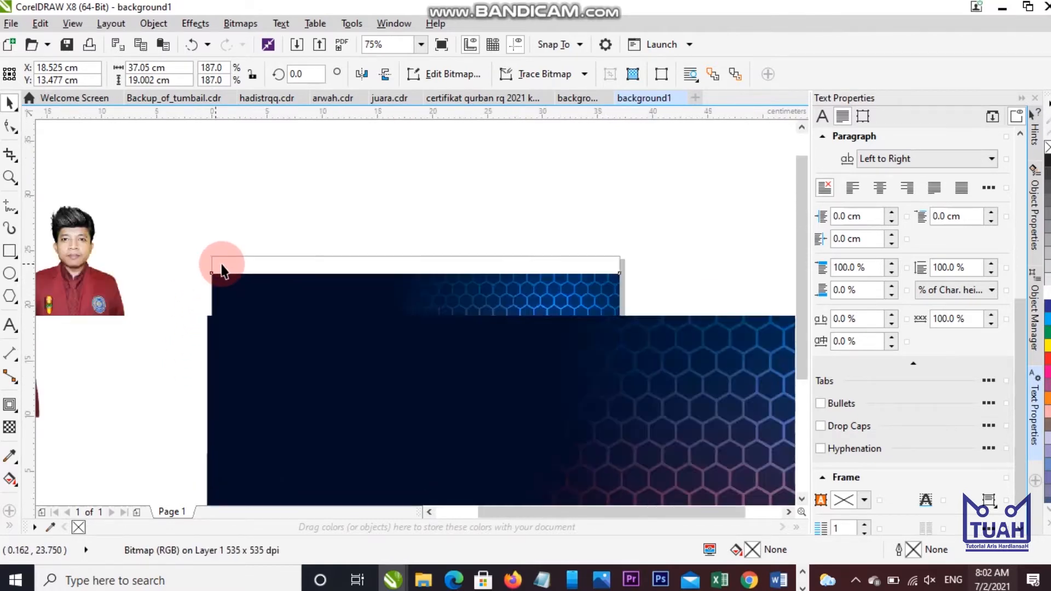
Adjust the hexagon image's lower right corner to the page's right edge, making it 37.0 by about 18.98 cm.
{"action": "scroll", "coordinate": [494, 295], "scroll_direction": "up", "scroll_amount": 2}
{"action": "scroll", "coordinate": [494, 294], "scroll_direction": "up", "scroll_amount": 2}
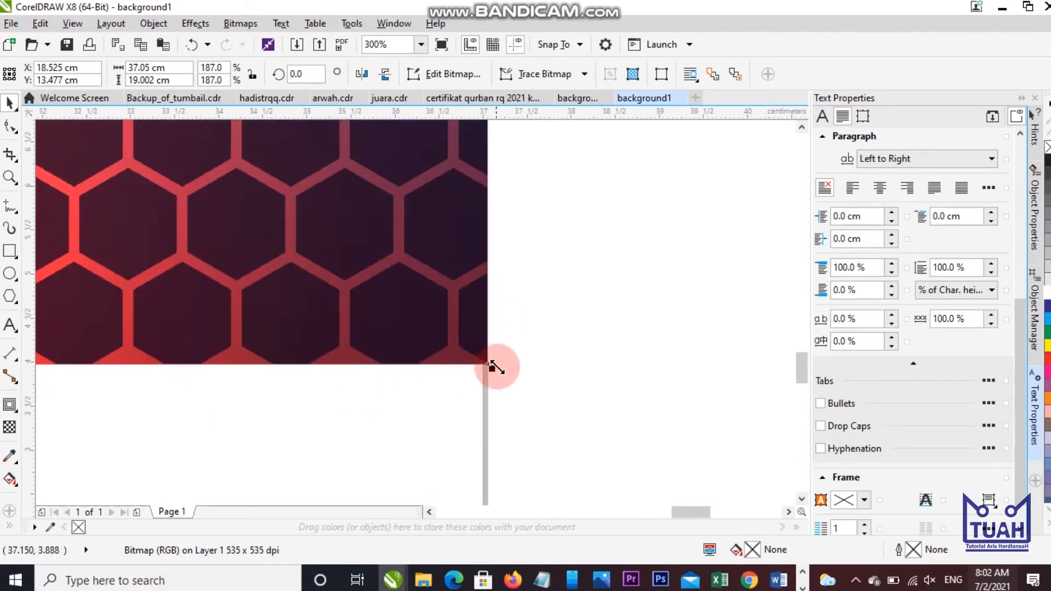
{"action": "scroll", "coordinate": [493, 367], "scroll_direction": "up", "scroll_amount": 2}
{"action": "left_click_drag", "start_coordinate": [454, 363], "coordinate": [434, 362]}
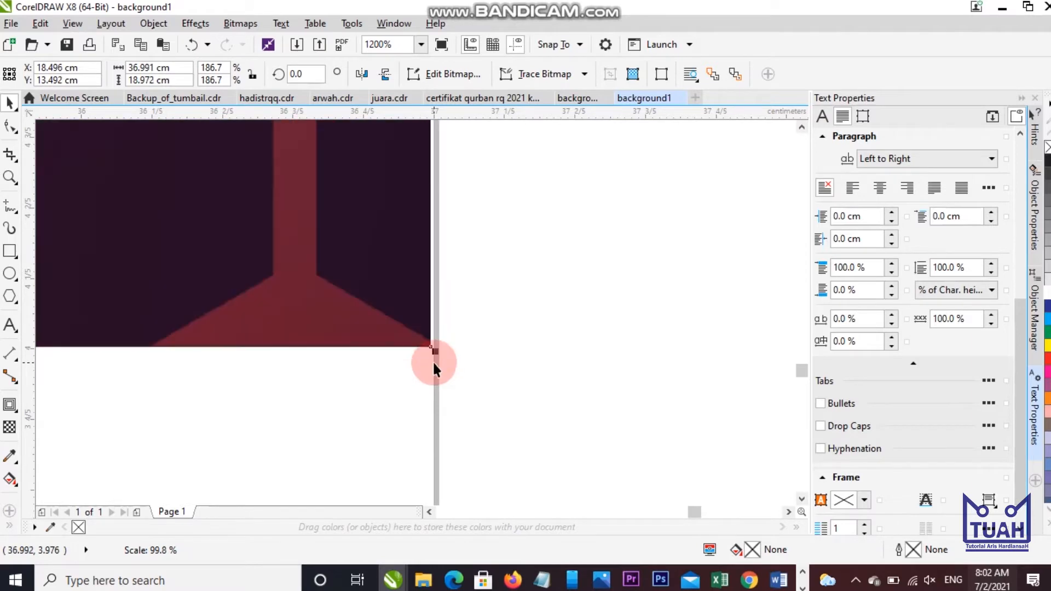
{"action": "scroll", "coordinate": [435, 360], "scroll_direction": "up", "scroll_amount": 2}
Move the hexagon image off the page to the empty area on its right and keep it selected.
{"action": "scroll", "coordinate": [420, 310], "scroll_direction": "down", "scroll_amount": 6}
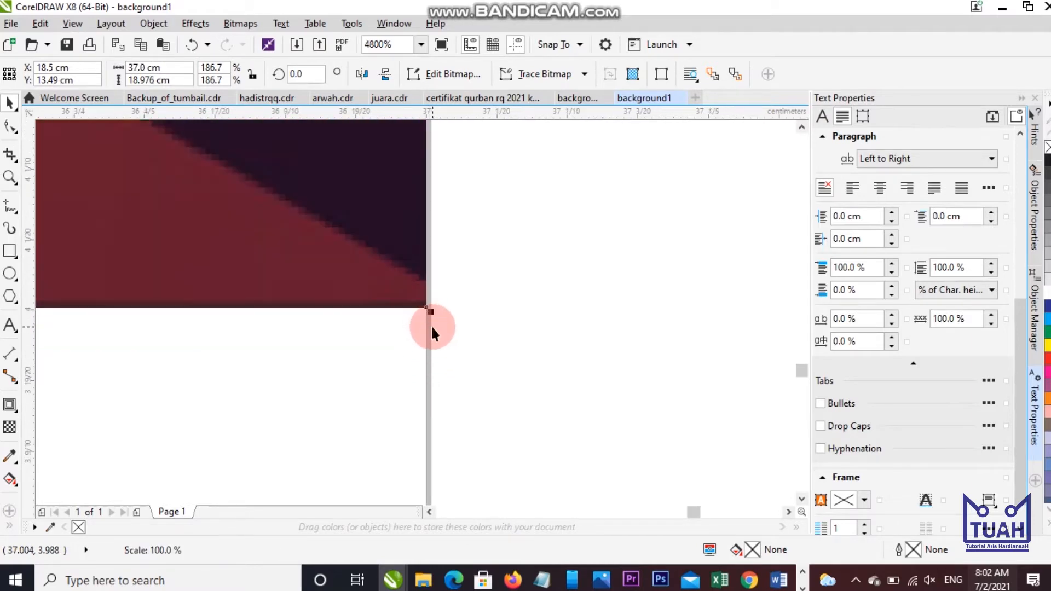
{"action": "scroll", "coordinate": [491, 316], "scroll_direction": "down", "scroll_amount": 2}
{"action": "left_click_drag", "start_coordinate": [413, 260], "coordinate": [664, 279]}
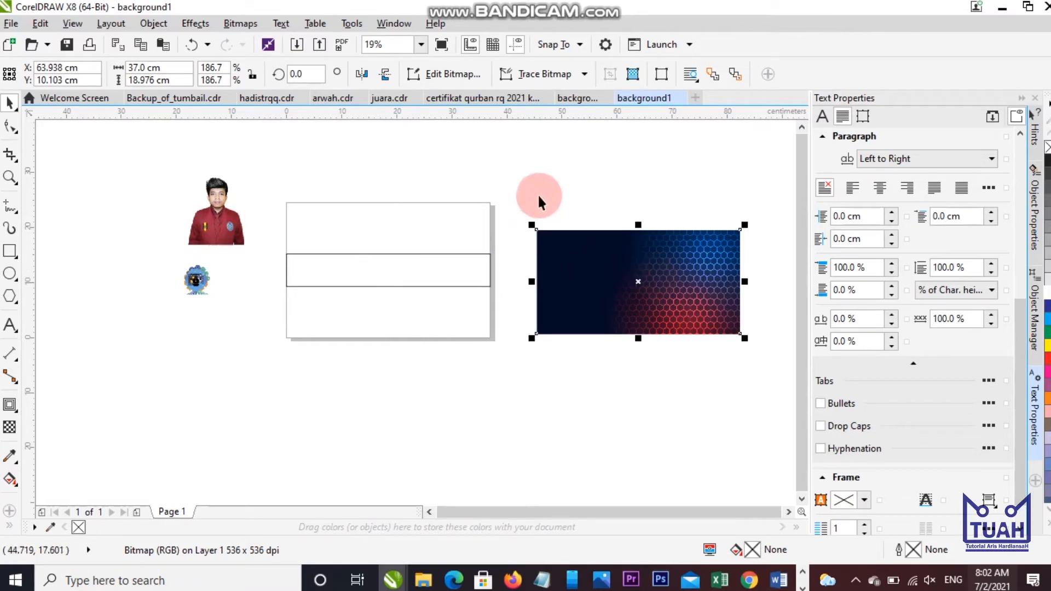
{"action": "left_click", "coordinate": [550, 272]}
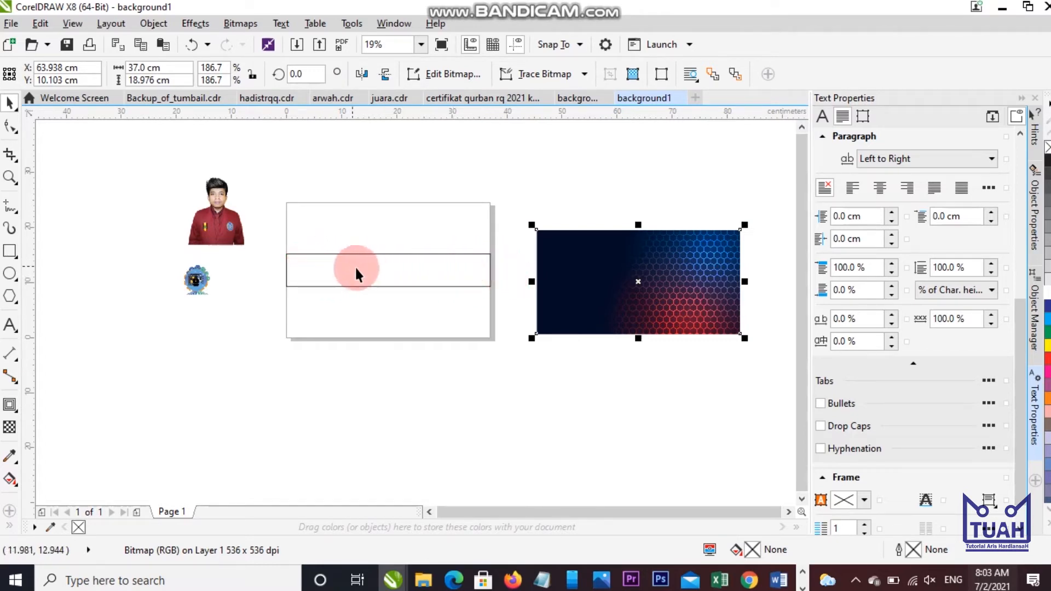
{"action": "left_click", "coordinate": [619, 370]}
{"action": "left_click", "coordinate": [589, 270]}
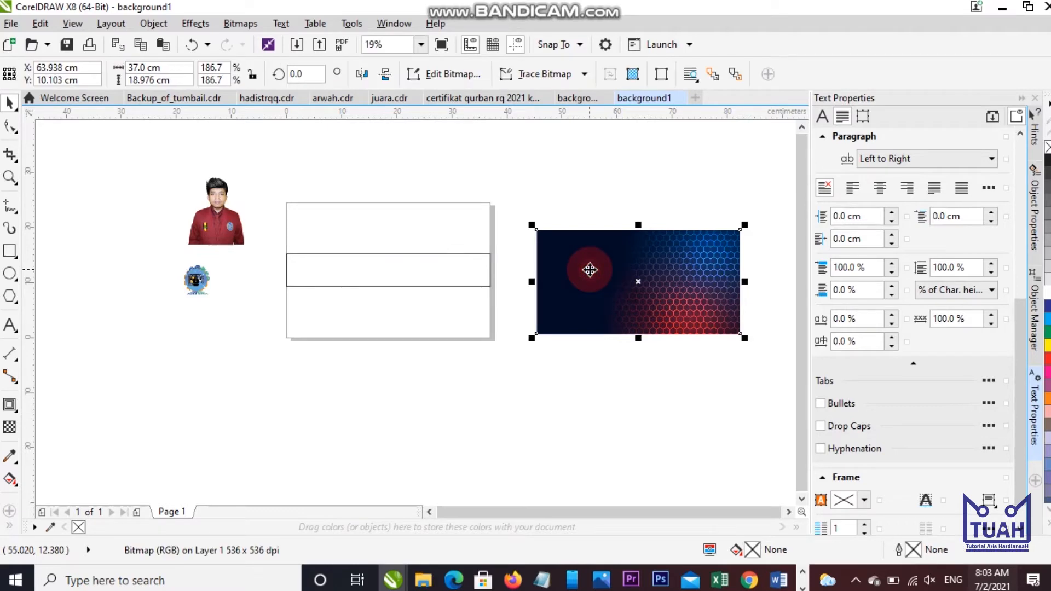
PowerClip the hexagon image inside the 37 × 5.9 cm central strip on the page, and deselect it.
{"action": "left_click", "coordinate": [157, 22]}
{"action": "left_click", "coordinate": [691, 243]}
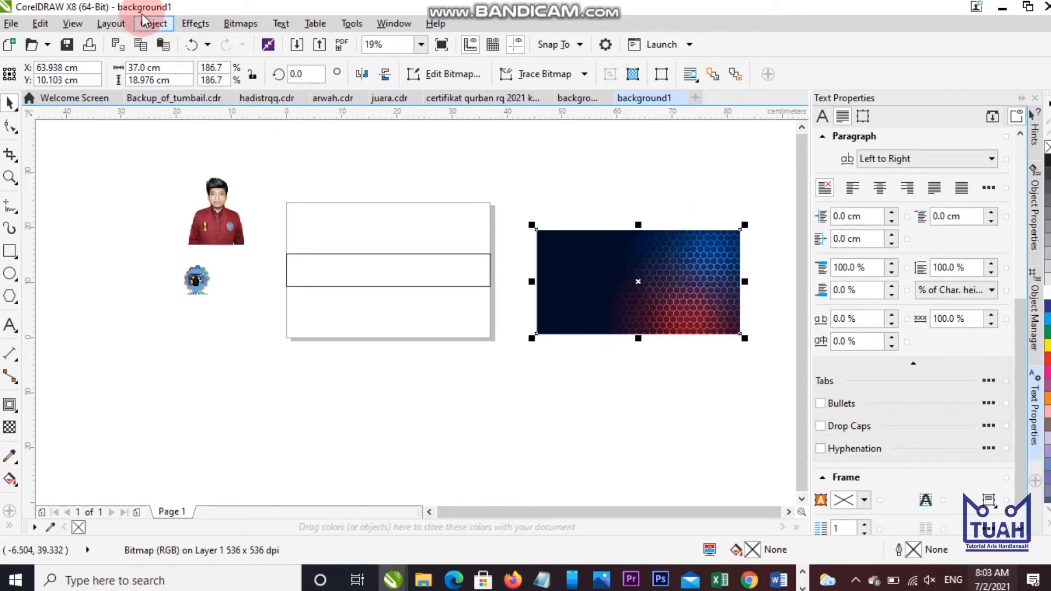
{"action": "left_click", "coordinate": [159, 24]}
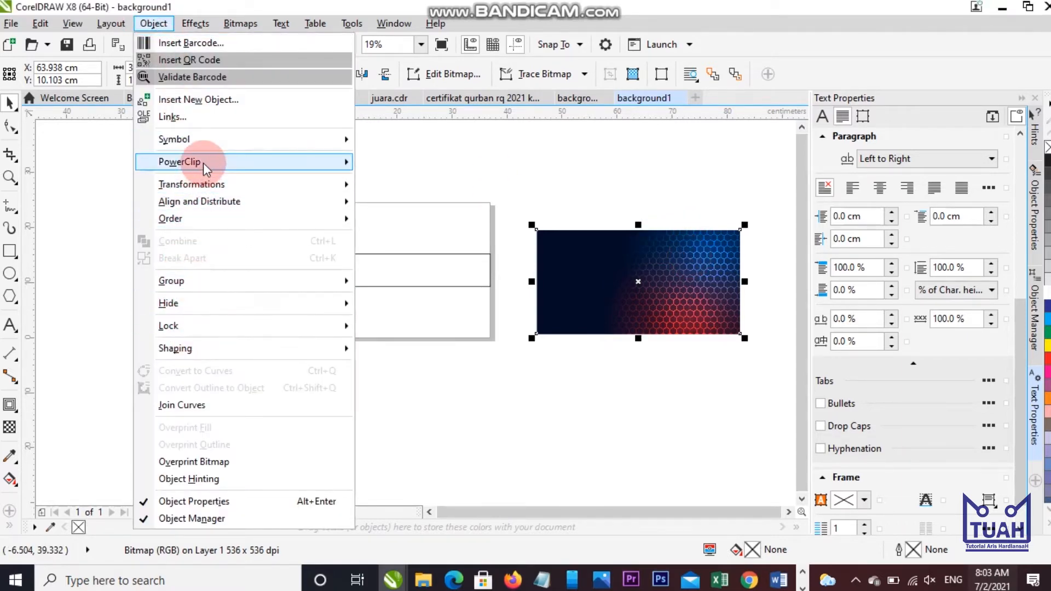
{"action": "mouse_move", "coordinate": [257, 162]}
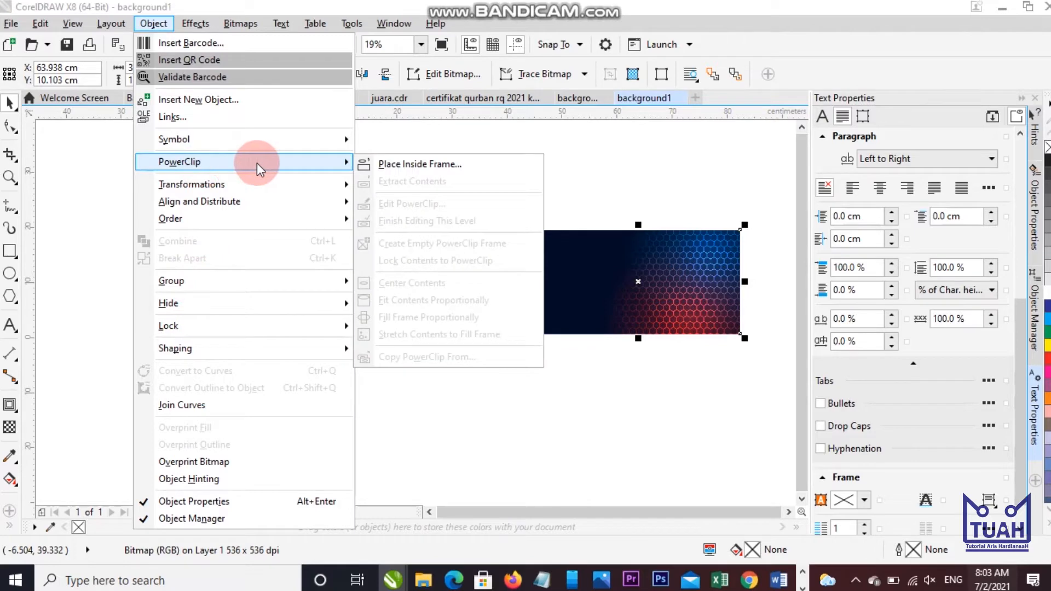
{"action": "left_click", "coordinate": [390, 167]}
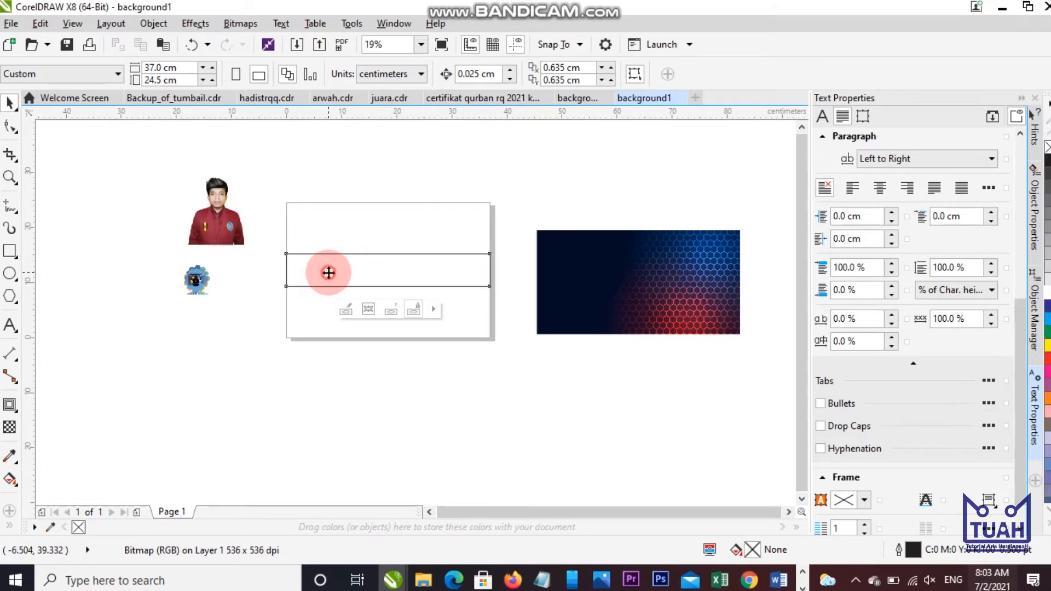
{"action": "left_click", "coordinate": [329, 273]}
{"action": "scroll", "coordinate": [408, 286], "scroll_direction": "up", "scroll_amount": 4}
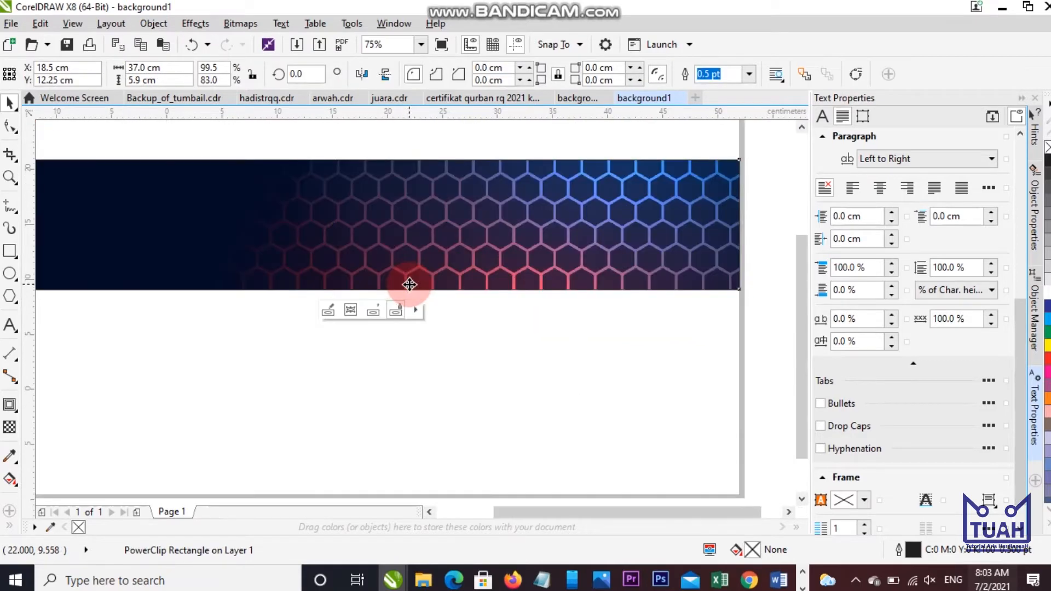
{"action": "scroll", "coordinate": [409, 284], "scroll_direction": "down", "scroll_amount": 2}
{"action": "left_click", "coordinate": [621, 268]}
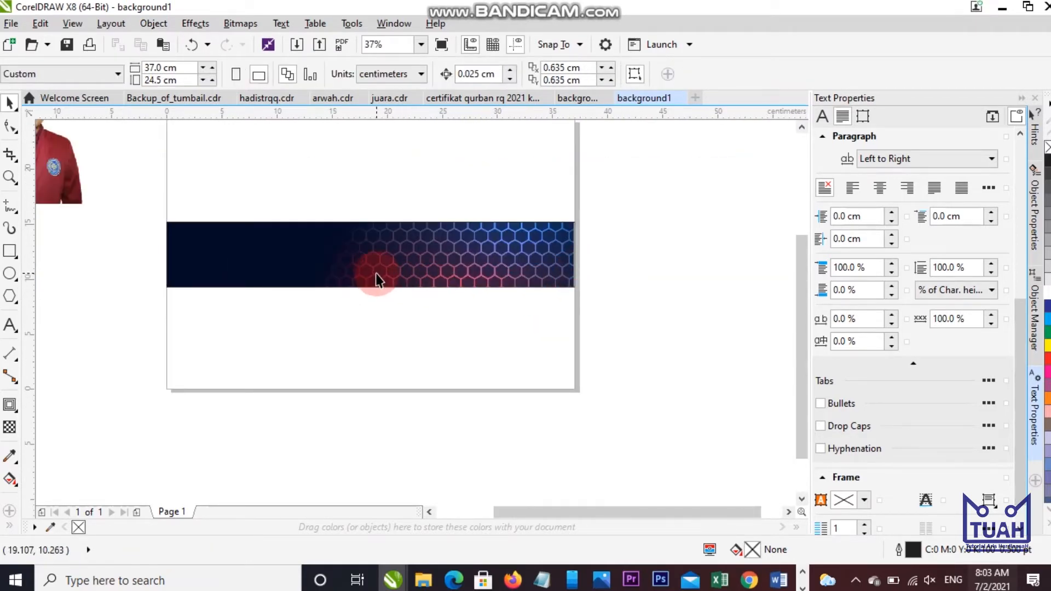
Check the text and icon layout of the finished banner in background aris.cdr, and return to the background1 document.
{"action": "scroll", "coordinate": [376, 274], "scroll_direction": "down", "scroll_amount": 2}
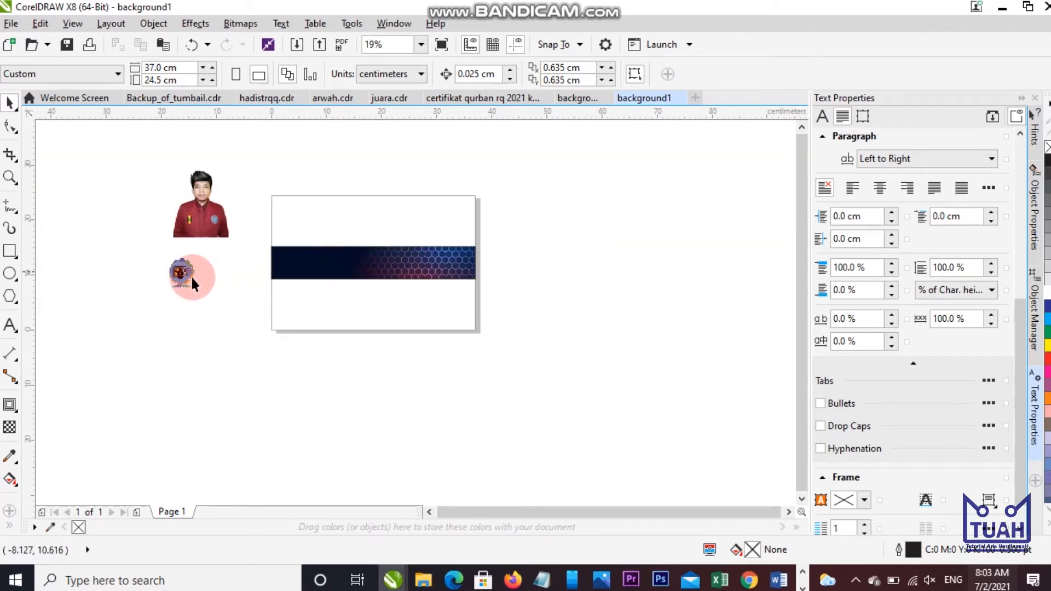
{"action": "scroll", "coordinate": [193, 274], "scroll_direction": "up", "scroll_amount": 2}
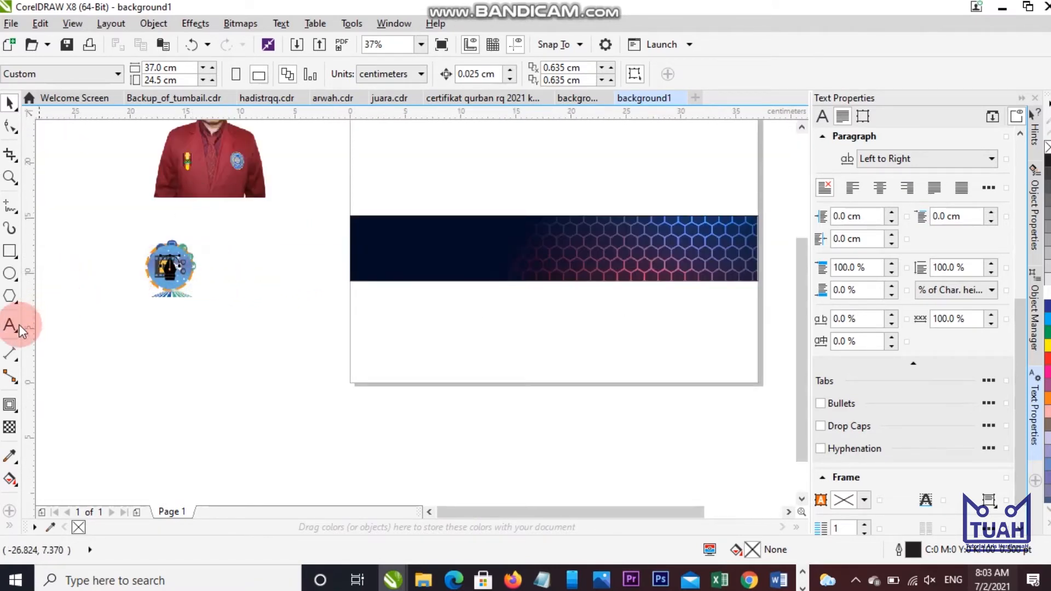
{"action": "left_click", "coordinate": [573, 95]}
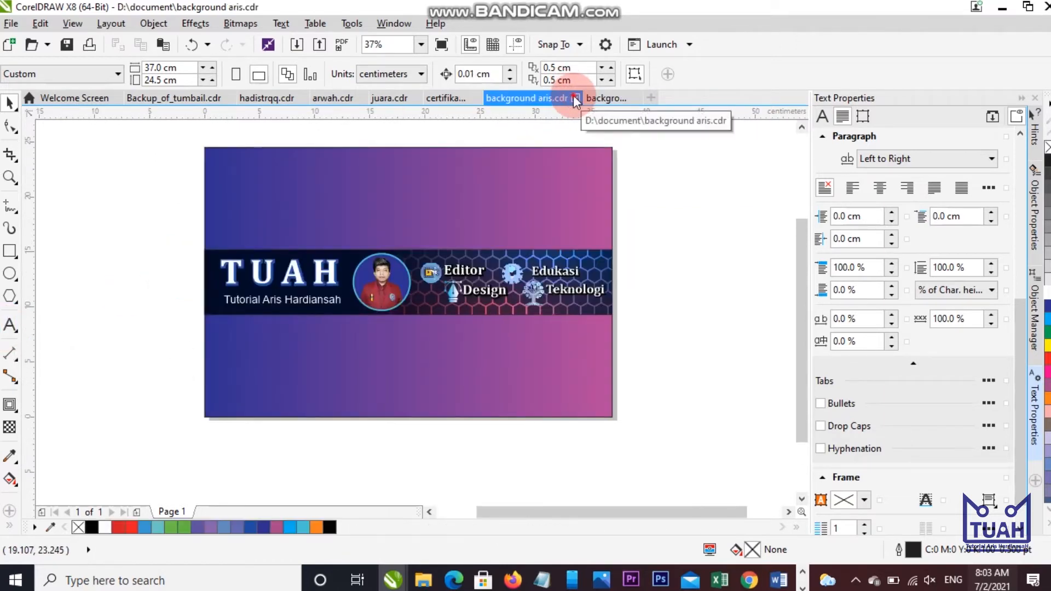
{"action": "left_click", "coordinate": [576, 99]}
{"action": "key", "text": "Escape"}
{"action": "left_click", "coordinate": [605, 98]}
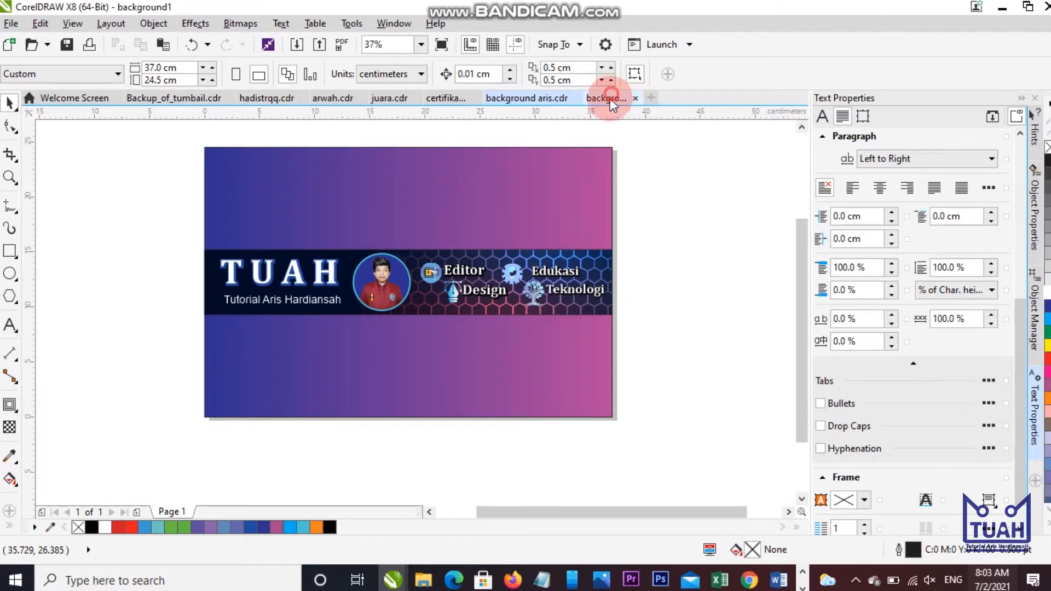
Add the text T U A H beside the page below the strip, in Cambria Bold enlarged to about 136 pt.
{"action": "left_click", "coordinate": [9, 325]}
{"action": "left_click", "coordinate": [252, 342]}
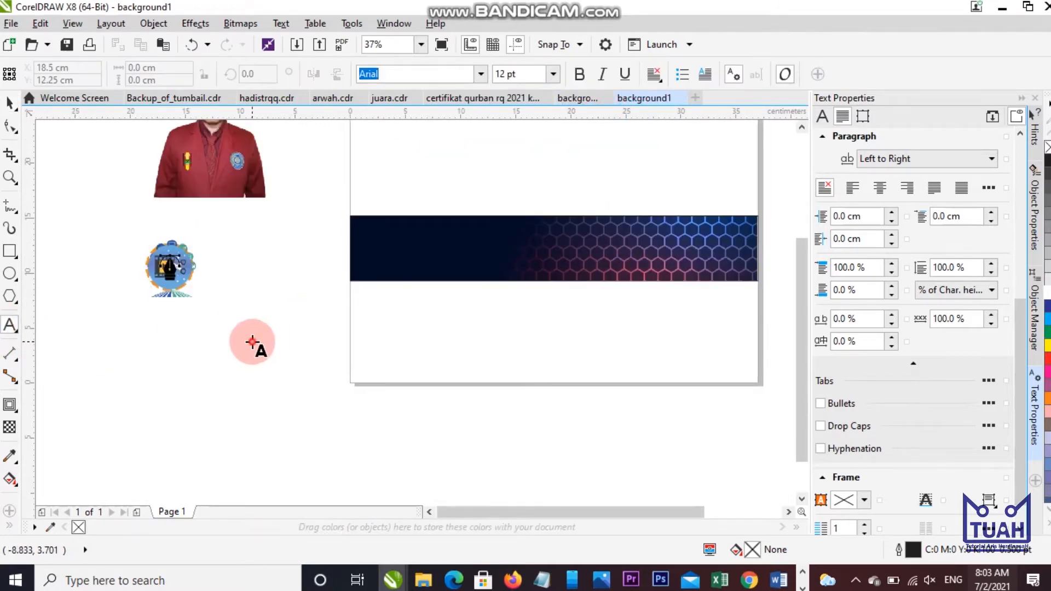
{"action": "type", "text": "TUAH"}
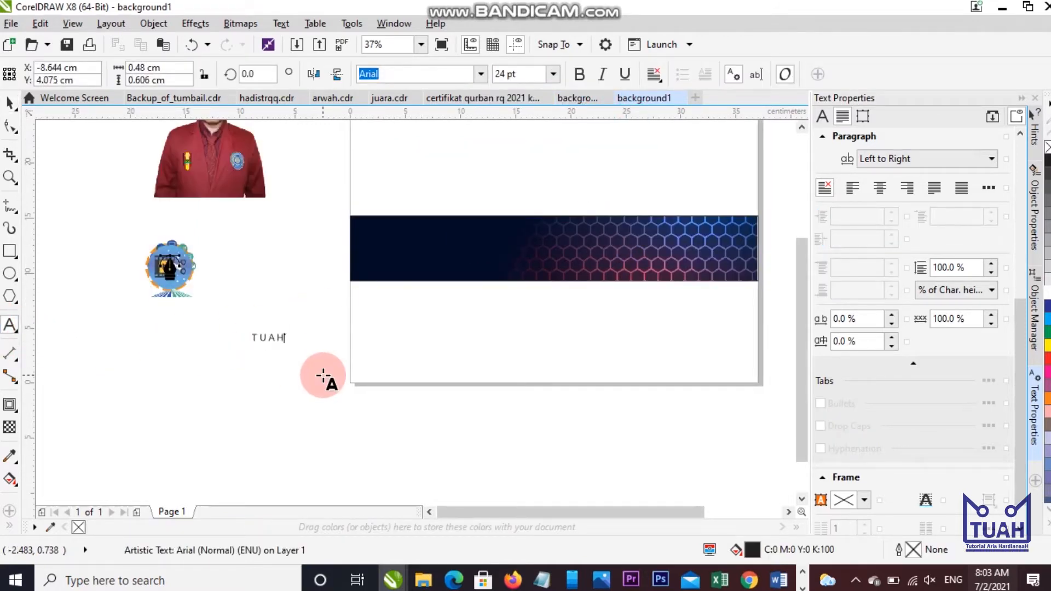
{"action": "key", "text": "ctrl+a"}
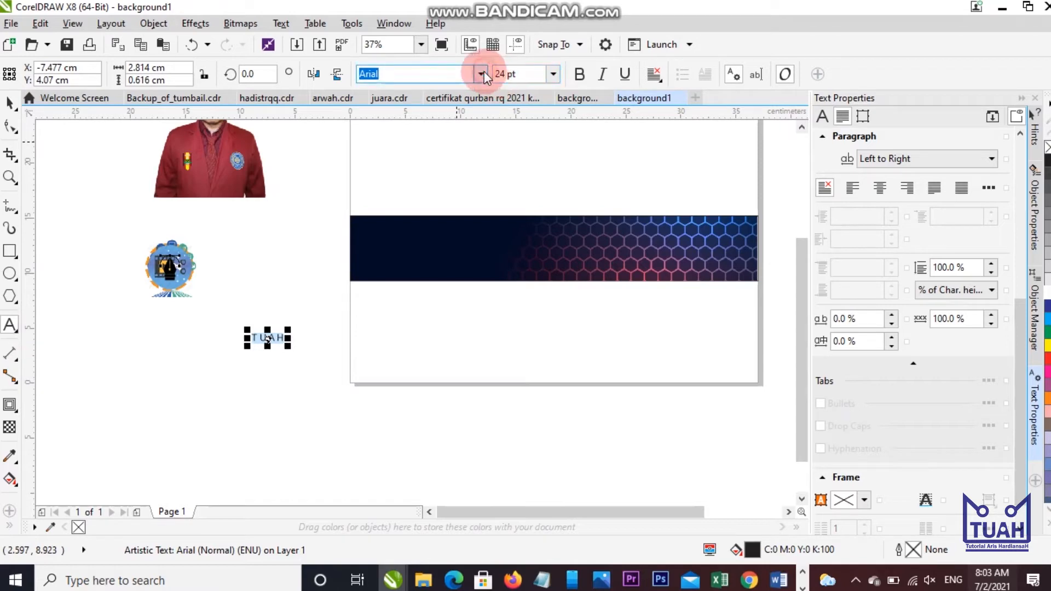
{"action": "left_click", "coordinate": [481, 73]}
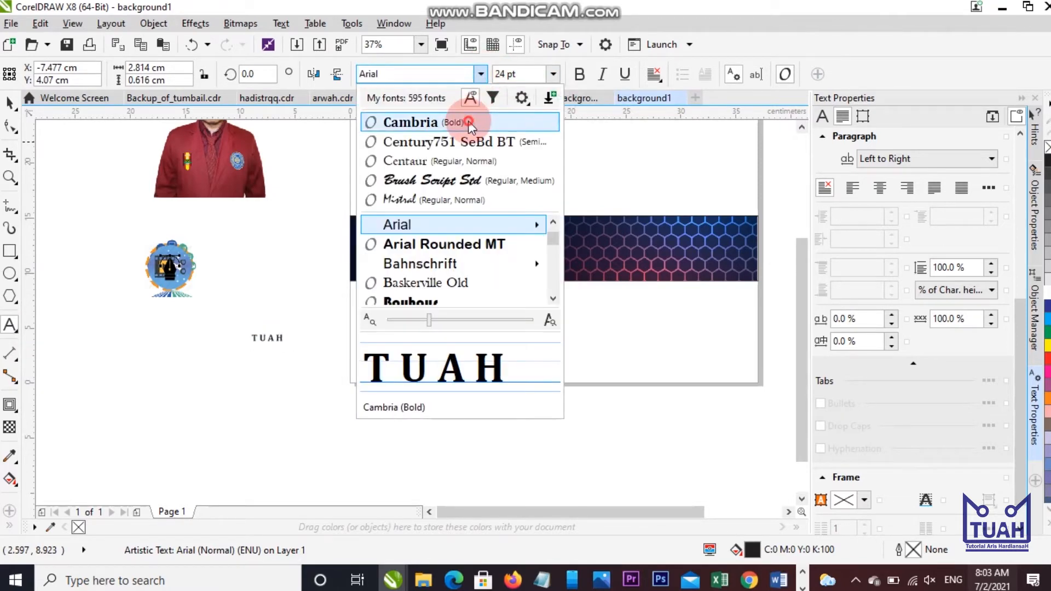
{"action": "left_click", "coordinate": [361, 353]}
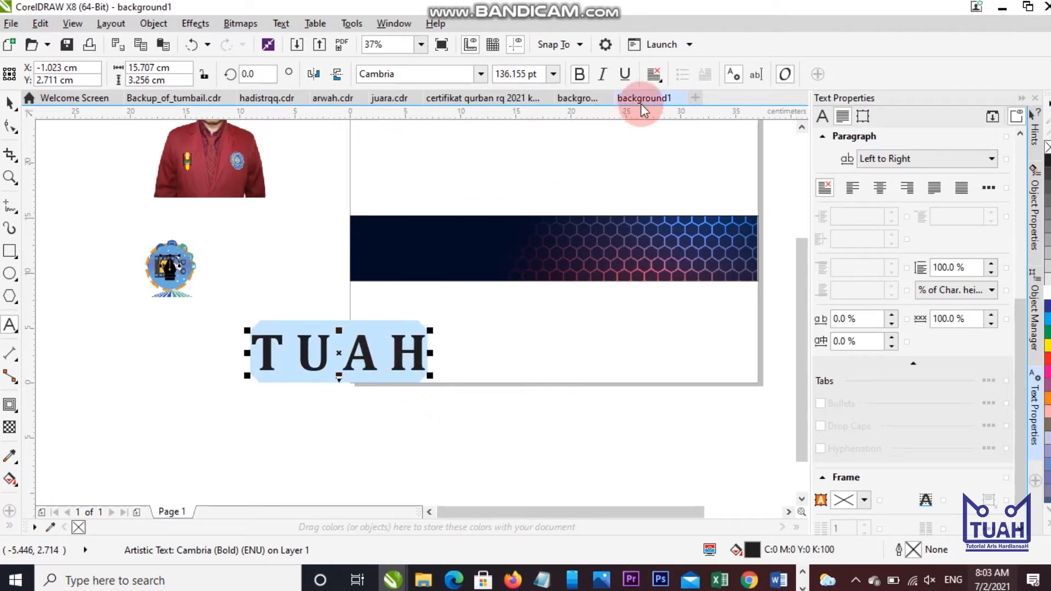
Move the T U A H title onto the dark left part of the central strip.
{"action": "left_click", "coordinate": [575, 98]}
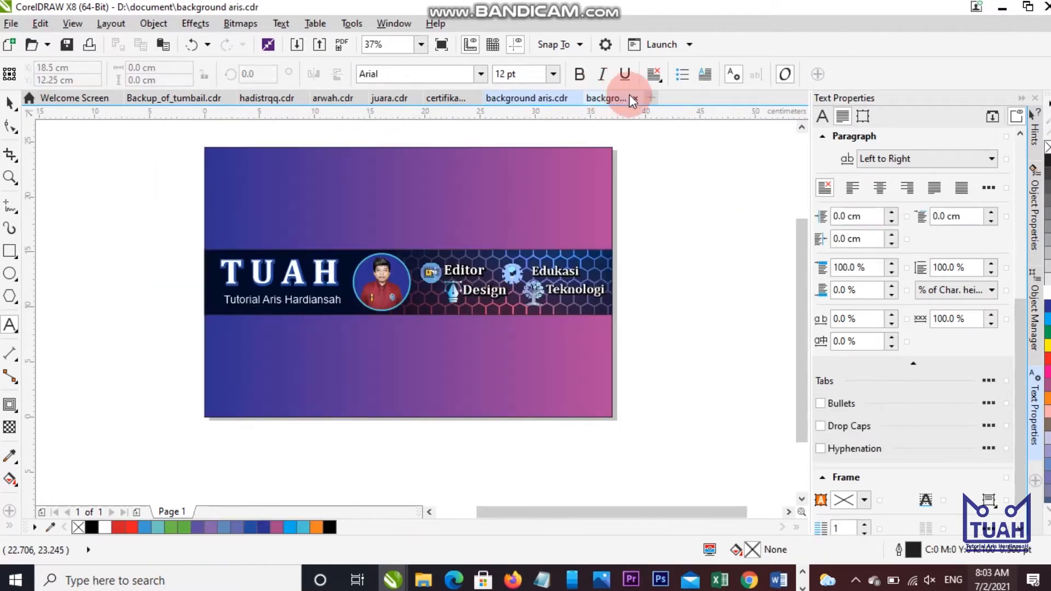
{"action": "left_click", "coordinate": [625, 96]}
{"action": "left_click", "coordinate": [9, 102]}
{"action": "left_click_drag", "start_coordinate": [347, 356], "coordinate": [445, 246]}
{"action": "scroll", "coordinate": [445, 246], "scroll_direction": "up", "scroll_amount": 2}
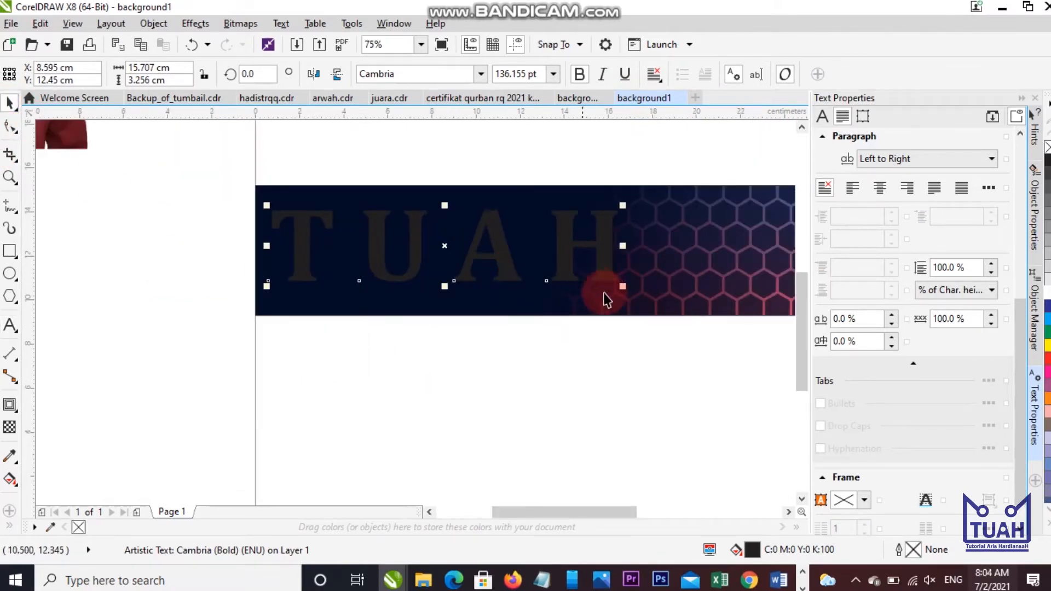
Scale the T U A H title to about 10.8 × 2.24 cm in the strip's upper left and fill it white.
{"action": "left_click_drag", "start_coordinate": [624, 288], "coordinate": [515, 278]}
{"action": "left_click", "coordinate": [424, 227]}
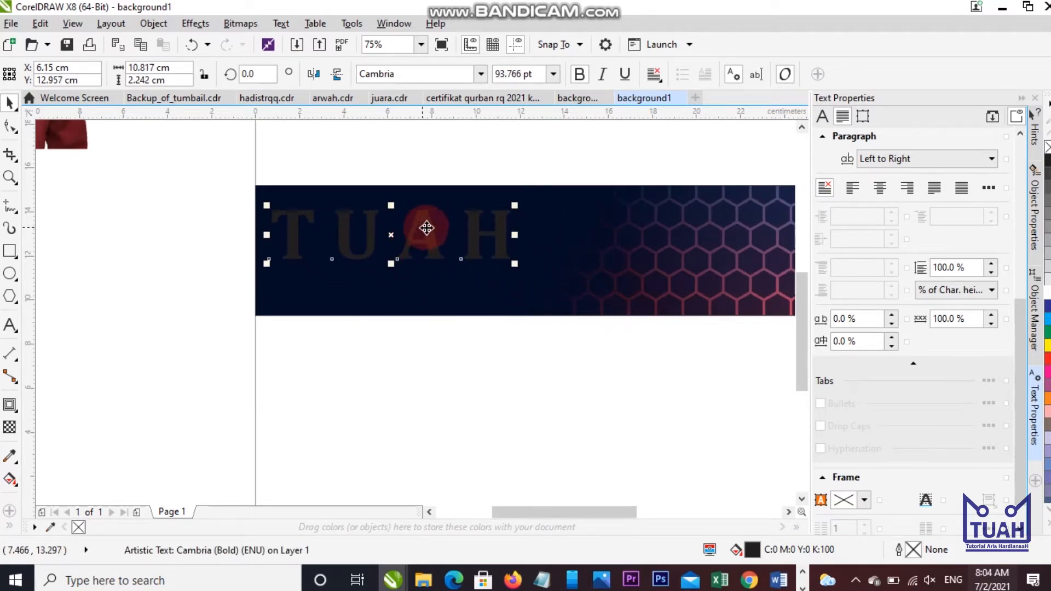
{"action": "left_click_drag", "start_coordinate": [440, 224], "coordinate": [444, 221]}
{"action": "left_click", "coordinate": [1046, 293]}
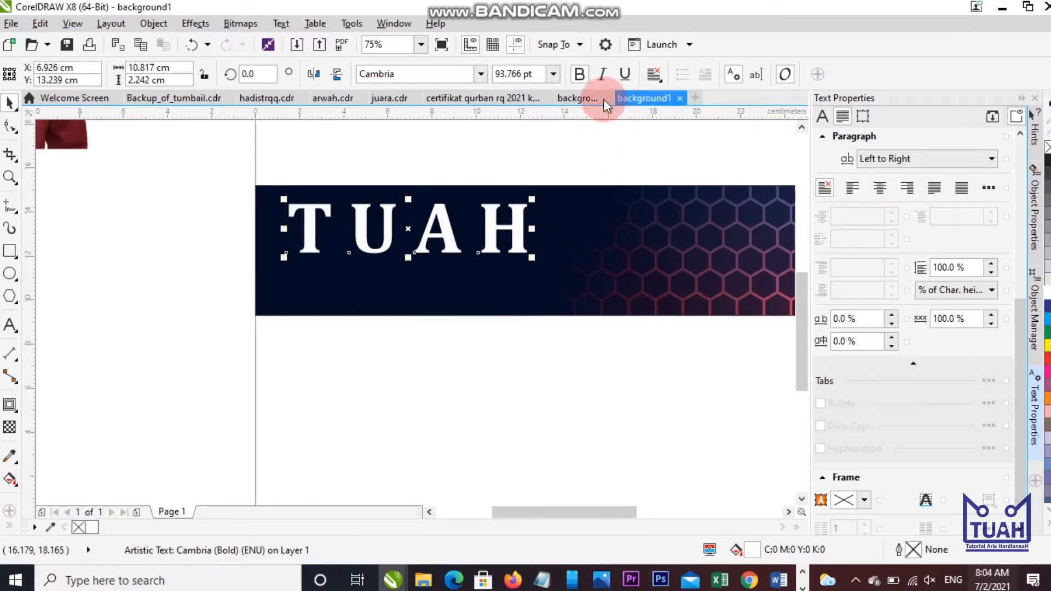
Add a 24 pt Arial text line below the strip reading "Tutorial" followed by the channel owner's full name.
{"action": "left_click", "coordinate": [580, 96]}
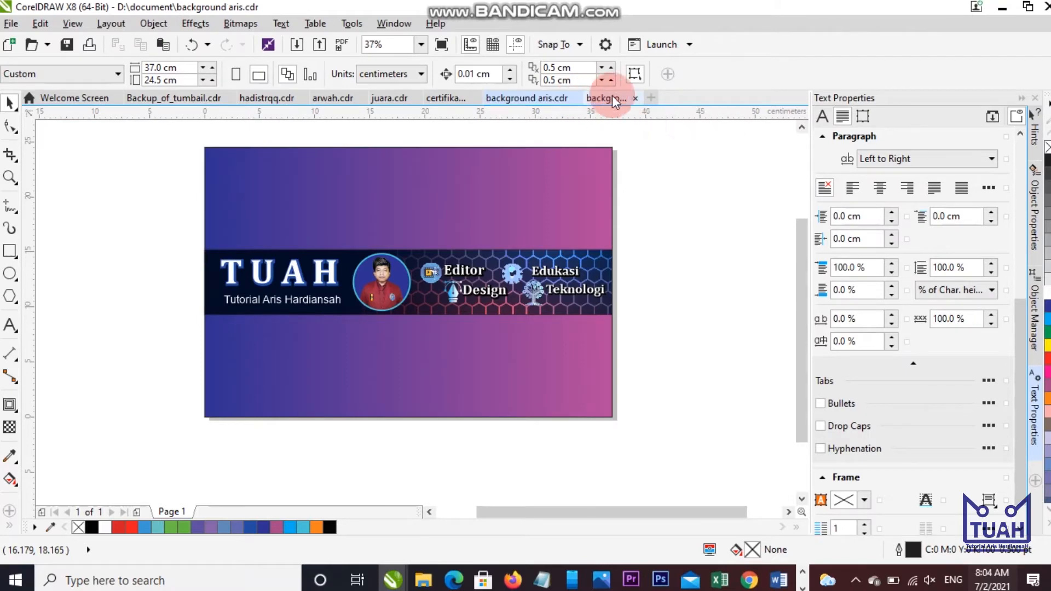
{"action": "left_click", "coordinate": [610, 95]}
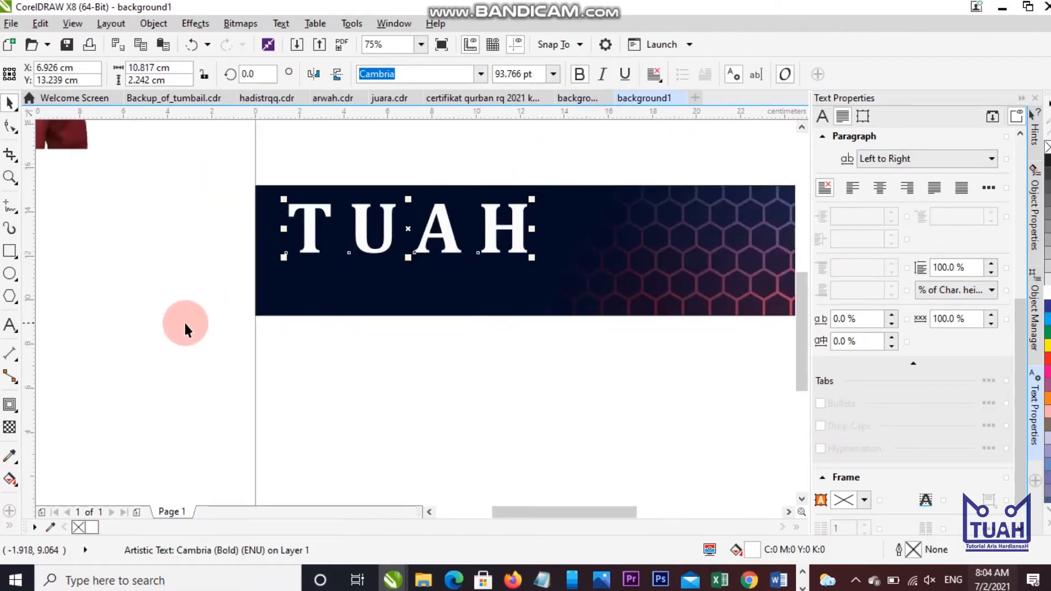
{"action": "left_click", "coordinate": [277, 337]}
{"action": "scroll", "coordinate": [281, 337], "scroll_direction": "down", "scroll_amount": 2}
{"action": "left_click", "coordinate": [6, 324]}
{"action": "scroll", "coordinate": [282, 353], "scroll_direction": "up", "scroll_amount": 2}
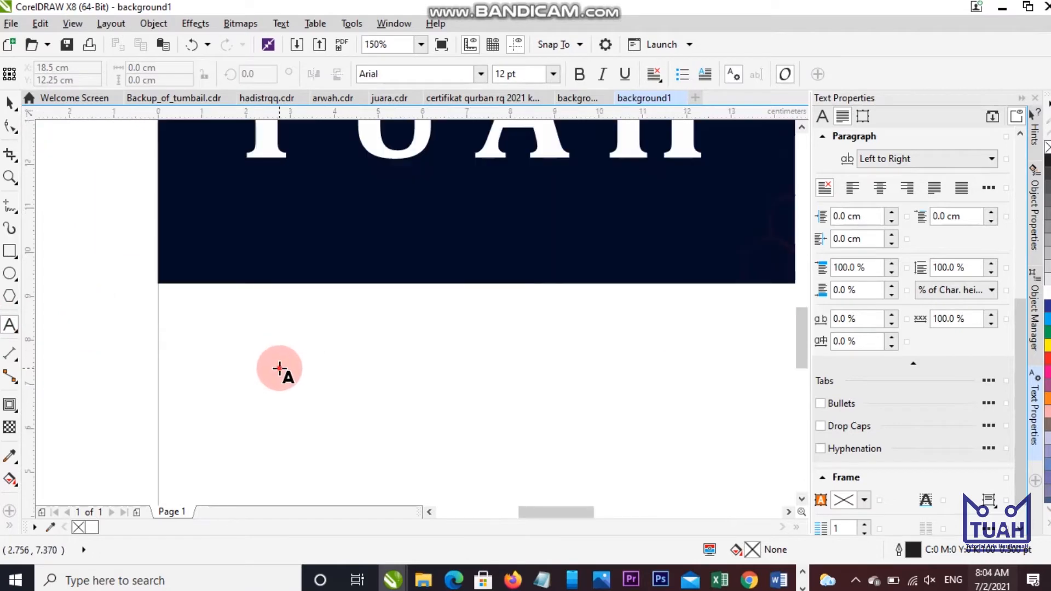
{"action": "left_click", "coordinate": [279, 368]}
{"action": "type", "text": "Tutorial"}
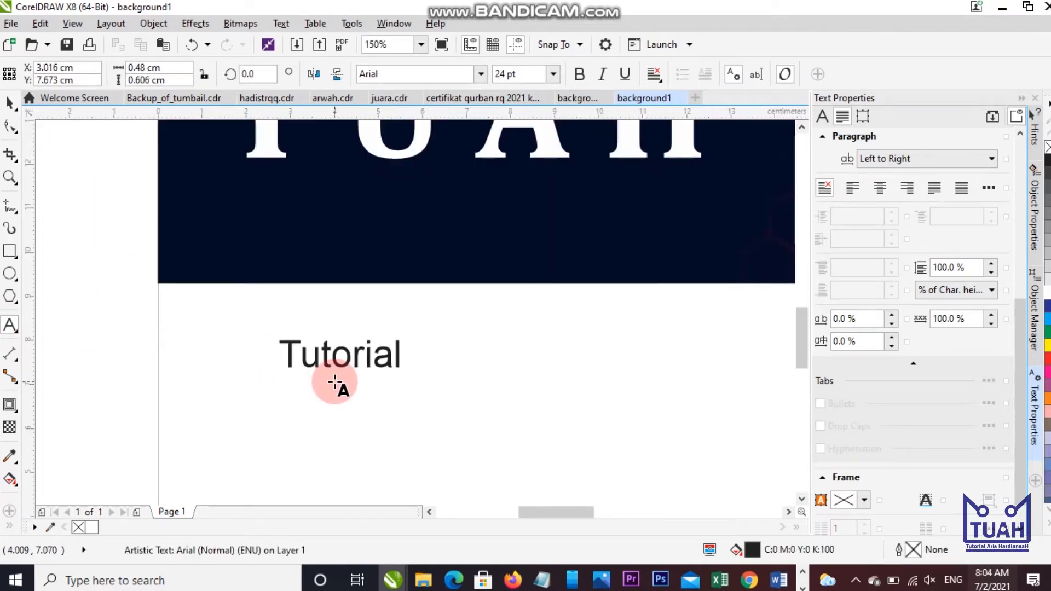
{"action": "type", "text": " Aris Hardiansah"}
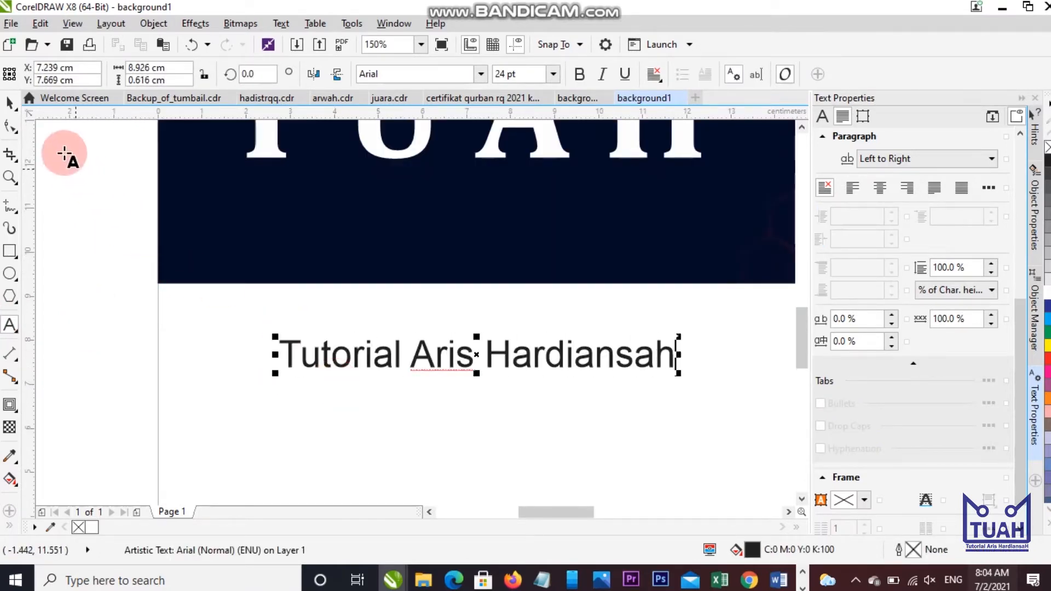
{"action": "left_click", "coordinate": [10, 102]}
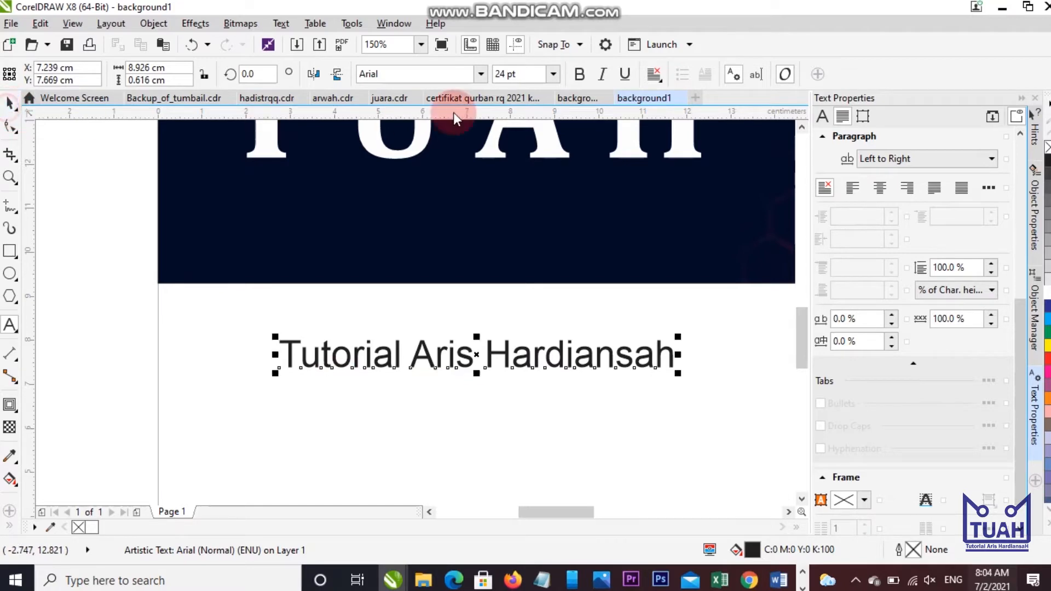
Place the tagline under the T U A H title, enlarged to about 10.65 cm wide, and fill it white.
{"action": "left_click", "coordinate": [575, 98]}
{"action": "left_click", "coordinate": [608, 97]}
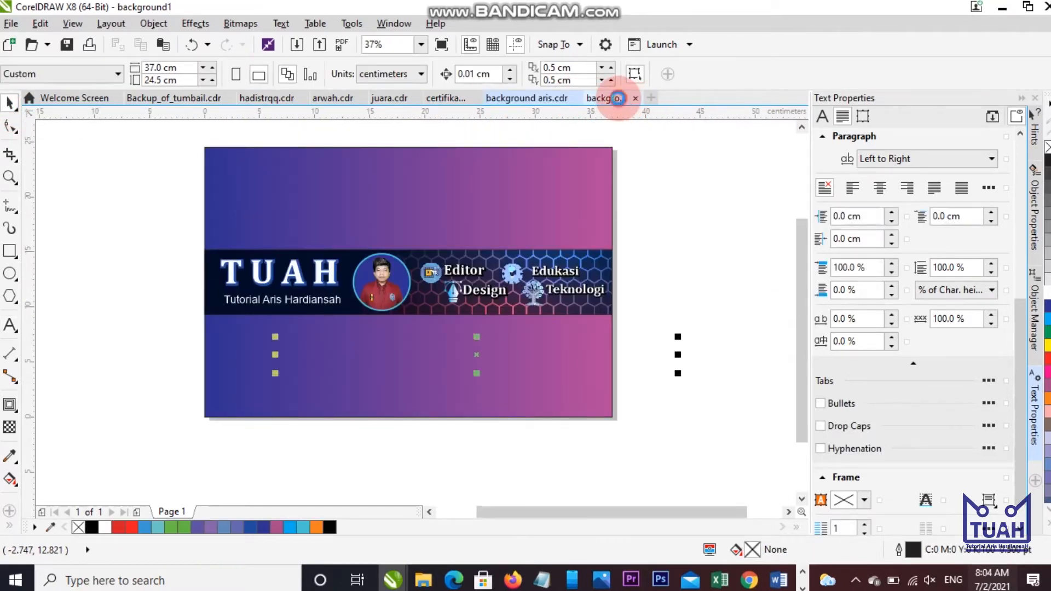
{"action": "left_click_drag", "start_coordinate": [500, 247], "coordinate": [489, 194]}
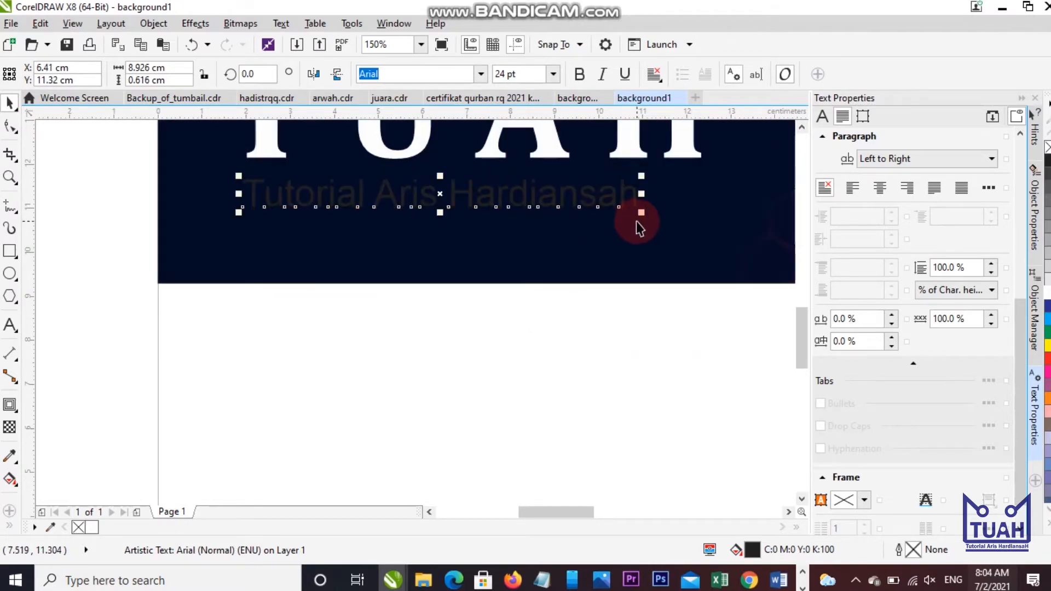
{"action": "left_click_drag", "start_coordinate": [641, 213], "coordinate": [703, 251]}
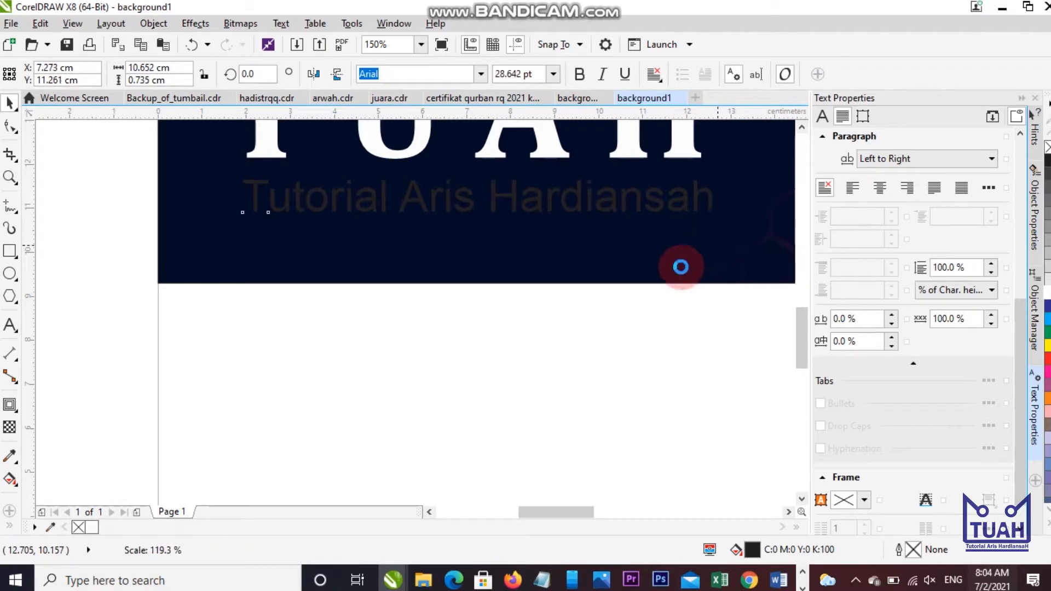
{"action": "left_click", "coordinate": [92, 527]}
{"action": "left_click", "coordinate": [254, 456]}
{"action": "scroll", "coordinate": [321, 389], "scroll_direction": "down", "scroll_amount": 2}
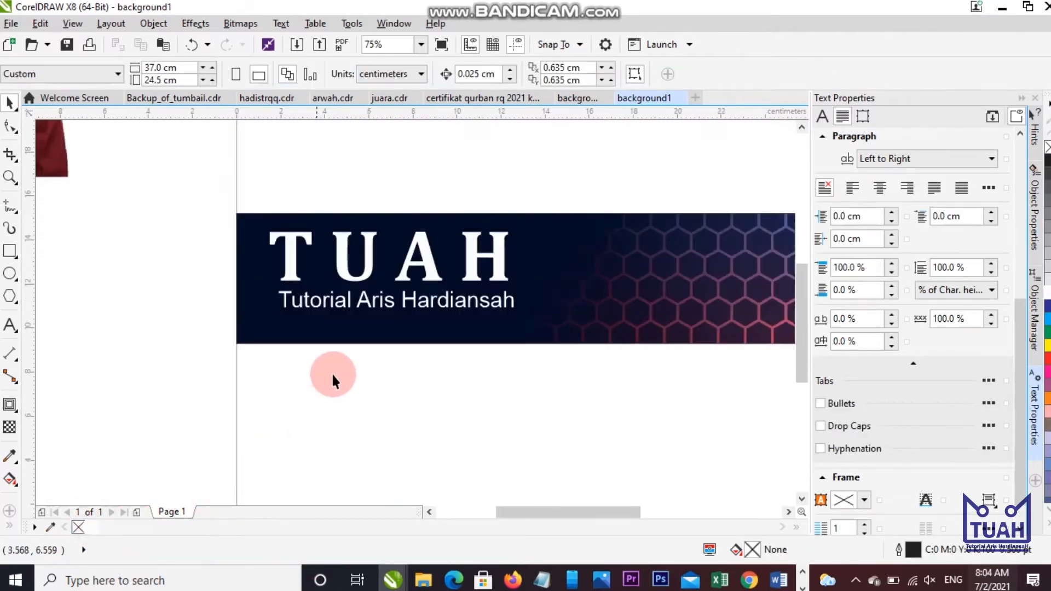
Apply a one-step outside contour of about 0.109 cm to the T U A H title, following the finished banner's title.
{"action": "left_click", "coordinate": [580, 96]}
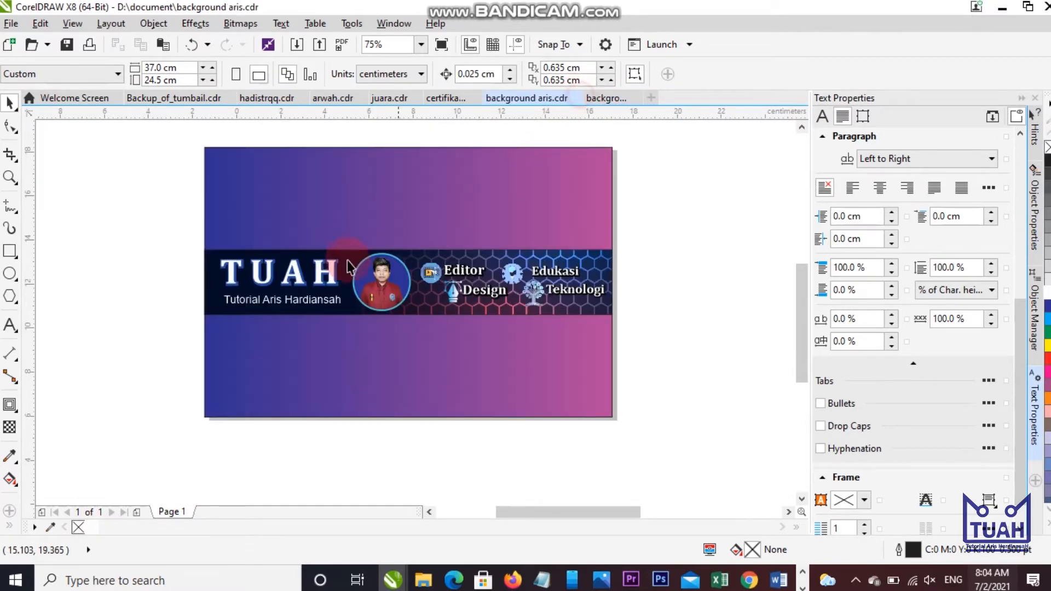
{"action": "scroll", "coordinate": [272, 239], "scroll_direction": "up", "scroll_amount": 2}
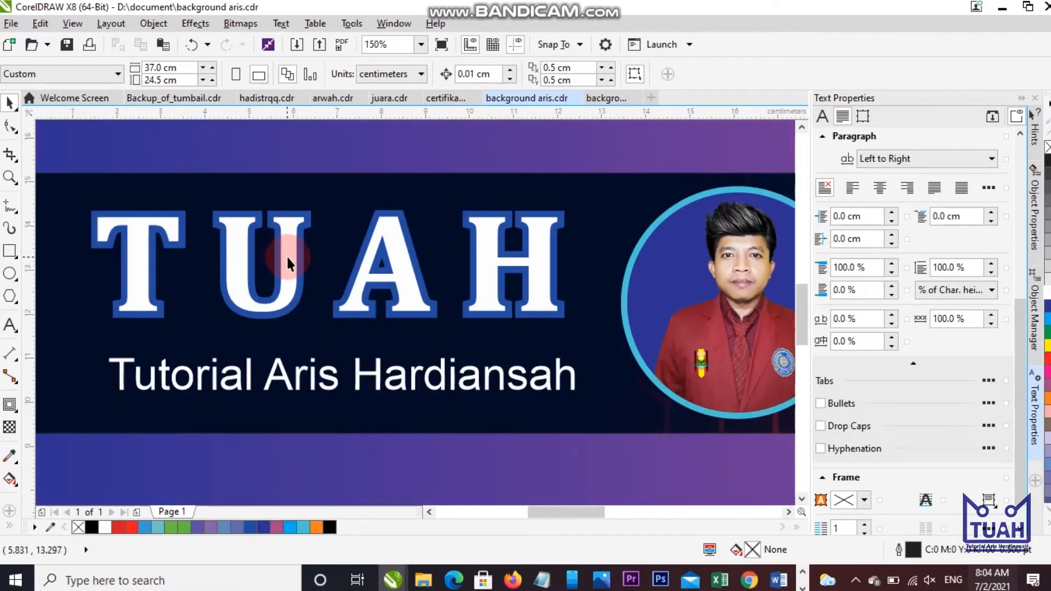
{"action": "left_click", "coordinate": [289, 257]}
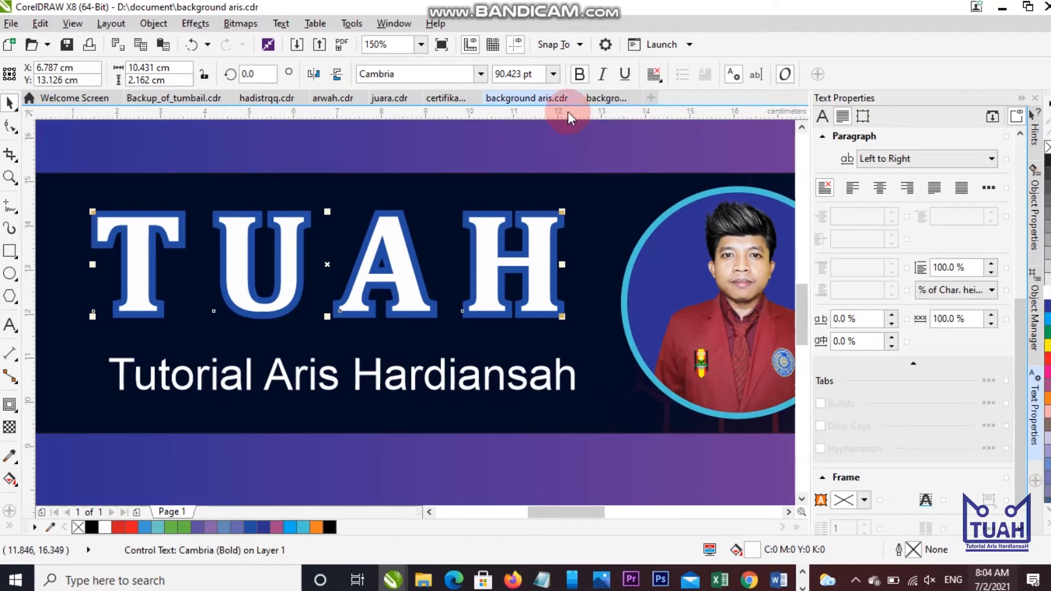
{"action": "left_click", "coordinate": [601, 100]}
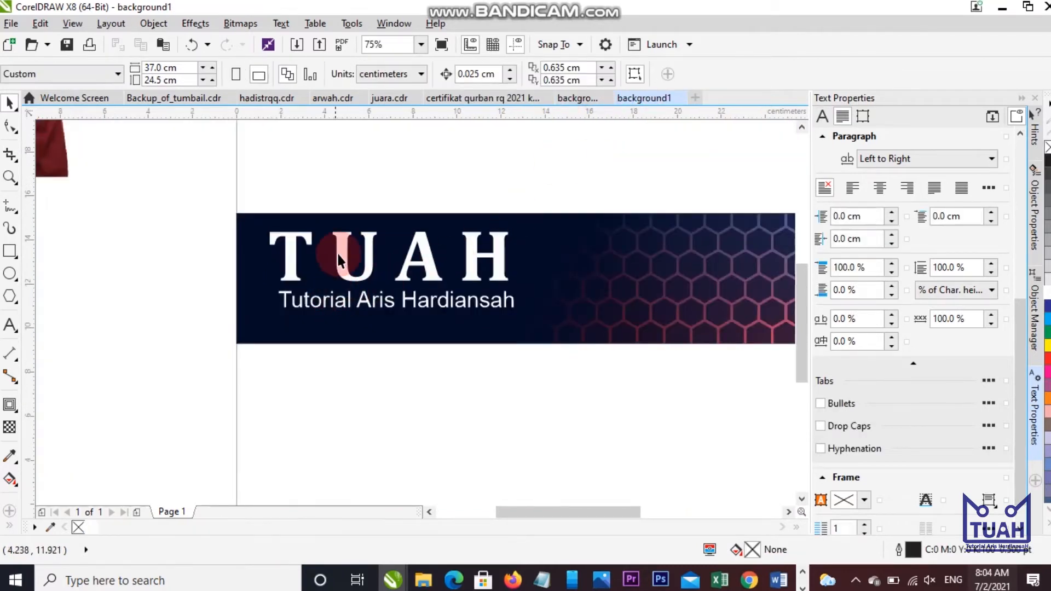
{"action": "scroll", "coordinate": [340, 252], "scroll_direction": "up", "scroll_amount": 2}
{"action": "left_click", "coordinate": [342, 256]}
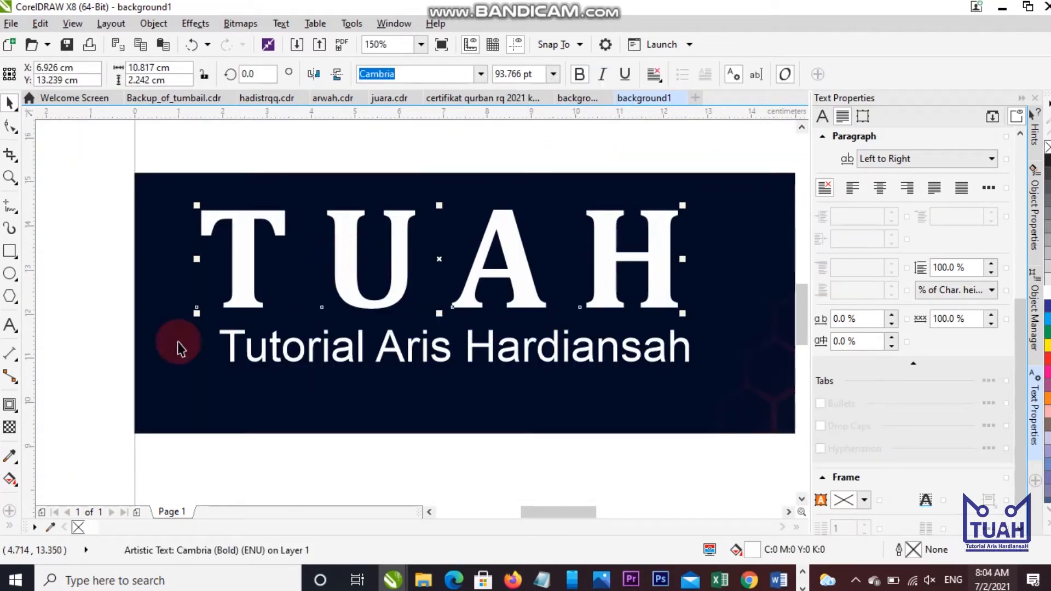
{"action": "left_click_drag", "start_coordinate": [9, 406], "coordinate": [34, 426]}
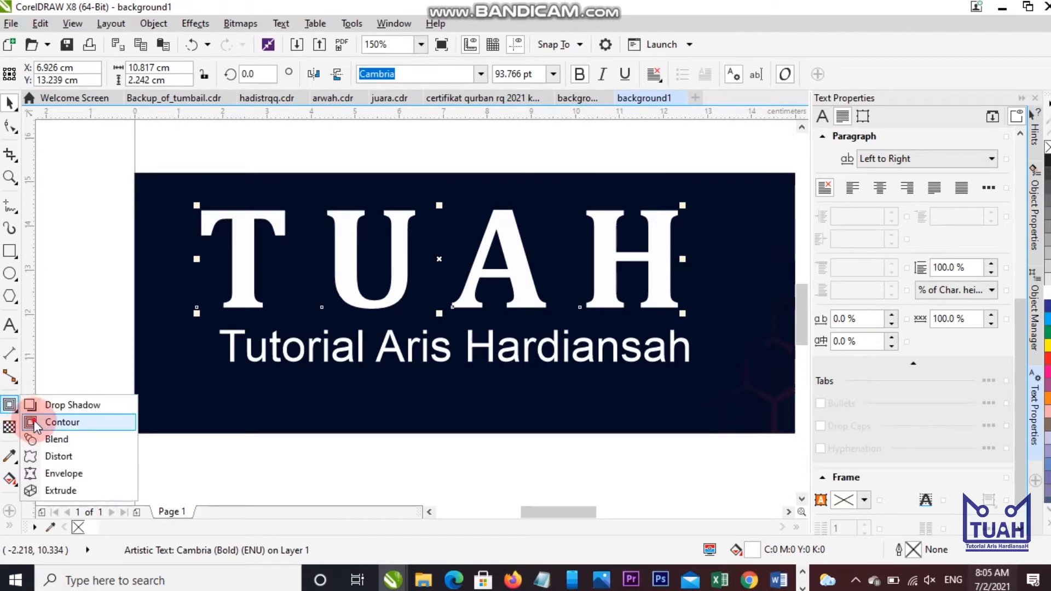
{"action": "left_click", "coordinate": [36, 425]}
{"action": "left_click_drag", "start_coordinate": [7, 408], "coordinate": [60, 429]}
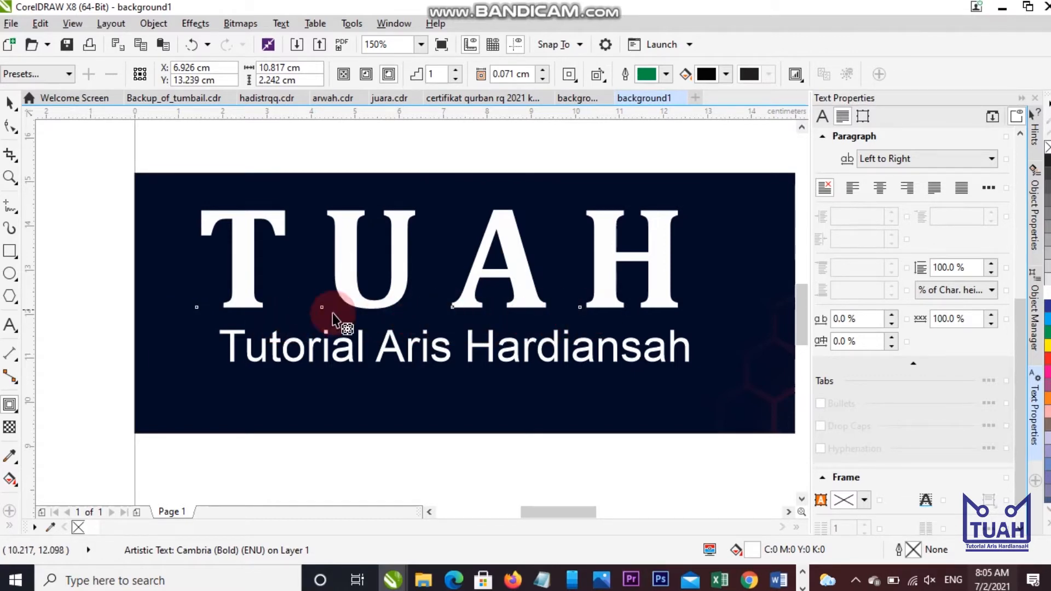
{"action": "scroll", "coordinate": [321, 312], "scroll_direction": "up", "scroll_amount": 2}
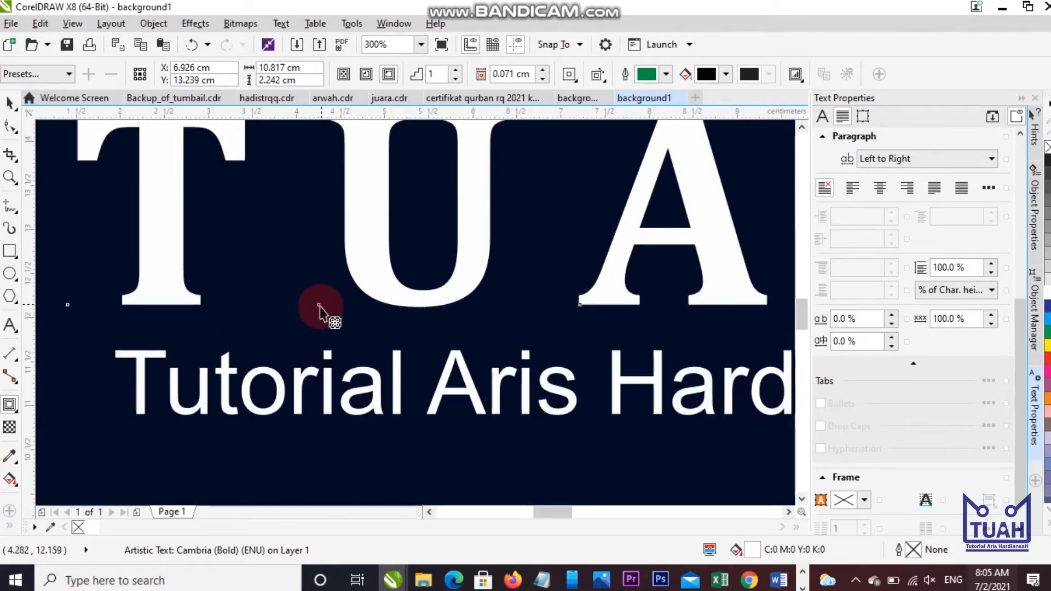
{"action": "left_click_drag", "start_coordinate": [317, 305], "coordinate": [318, 317]}
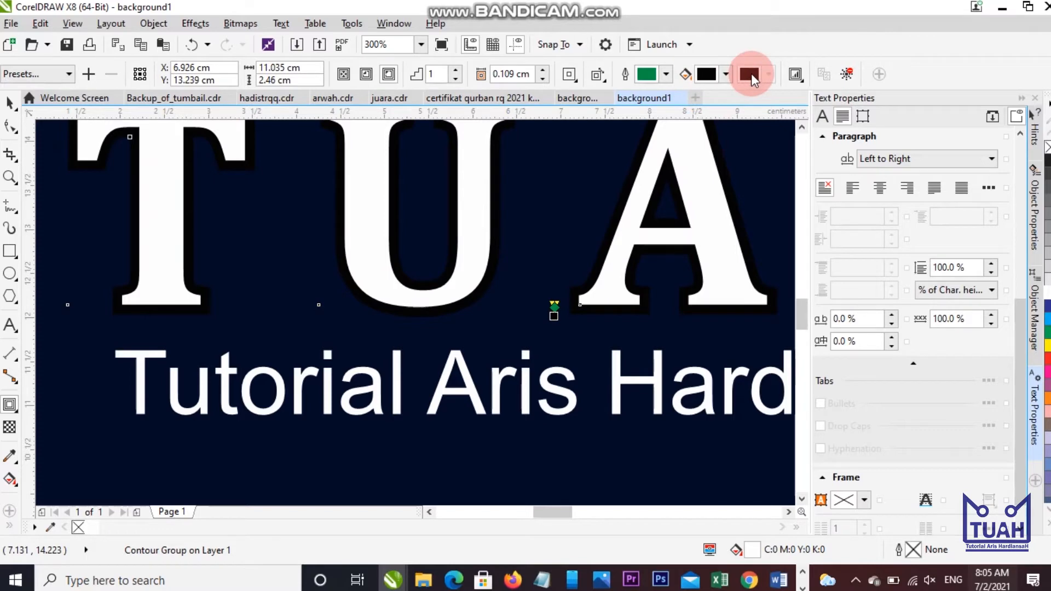
Set the title contour's fill to blue, C100 M90 Y0 K0, and deselect the title.
{"action": "left_click", "coordinate": [728, 73]}
{"action": "left_click", "coordinate": [784, 172]}
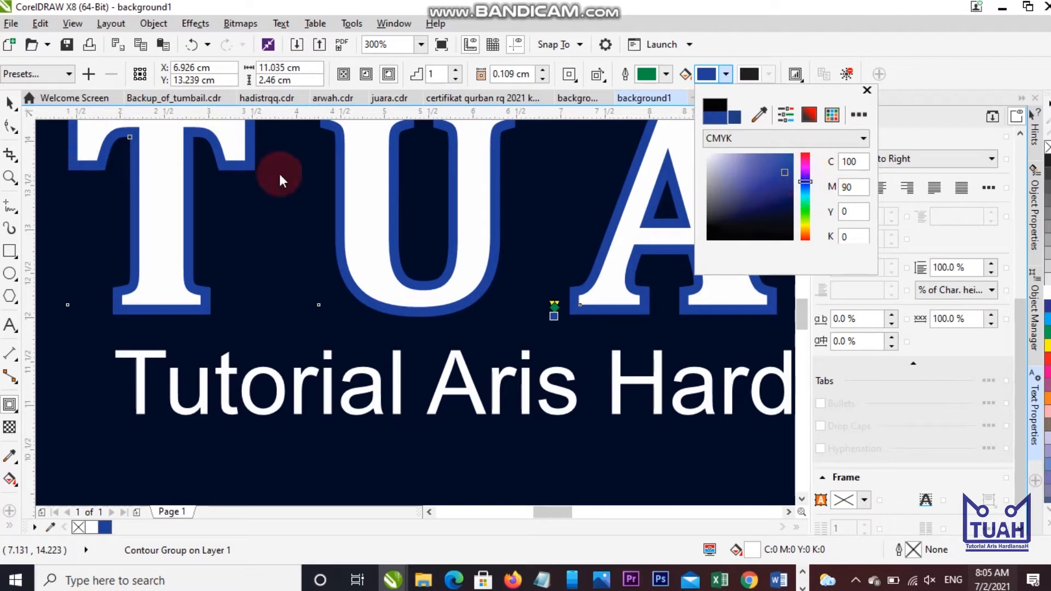
{"action": "left_click", "coordinate": [9, 102]}
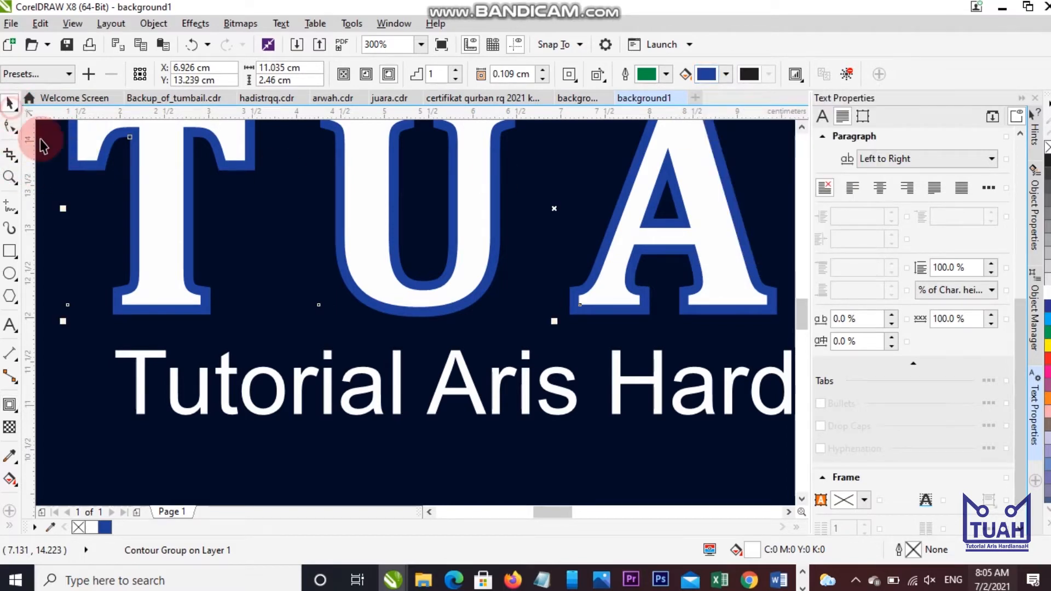
{"action": "left_click", "coordinate": [247, 315]}
{"action": "scroll", "coordinate": [246, 315], "scroll_direction": "down", "scroll_amount": 2}
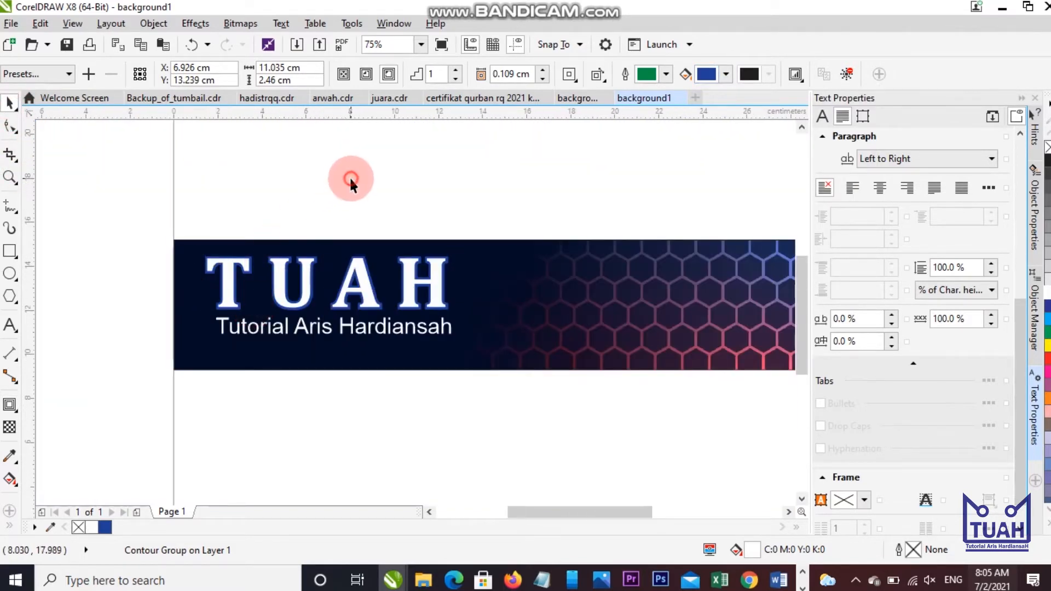
{"action": "left_click", "coordinate": [349, 176]}
{"action": "scroll", "coordinate": [273, 304], "scroll_direction": "down", "scroll_amount": 1}
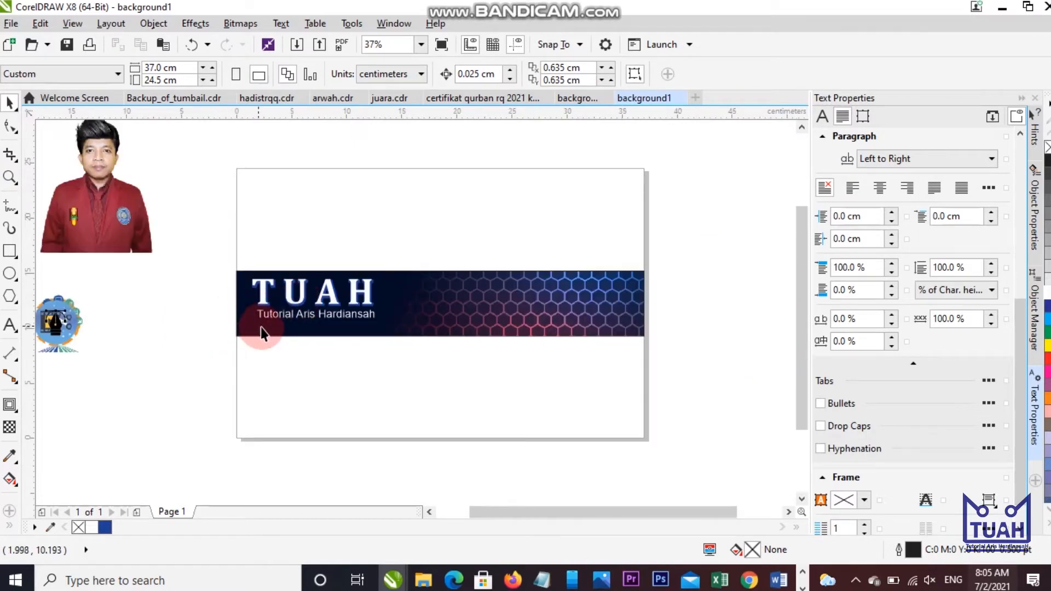
Compare the title and tagline placement with the finished reference banner, and return to the background1 document.
{"action": "left_click", "coordinate": [567, 101]}
{"action": "scroll", "coordinate": [469, 281], "scroll_direction": "down", "scroll_amount": 1}
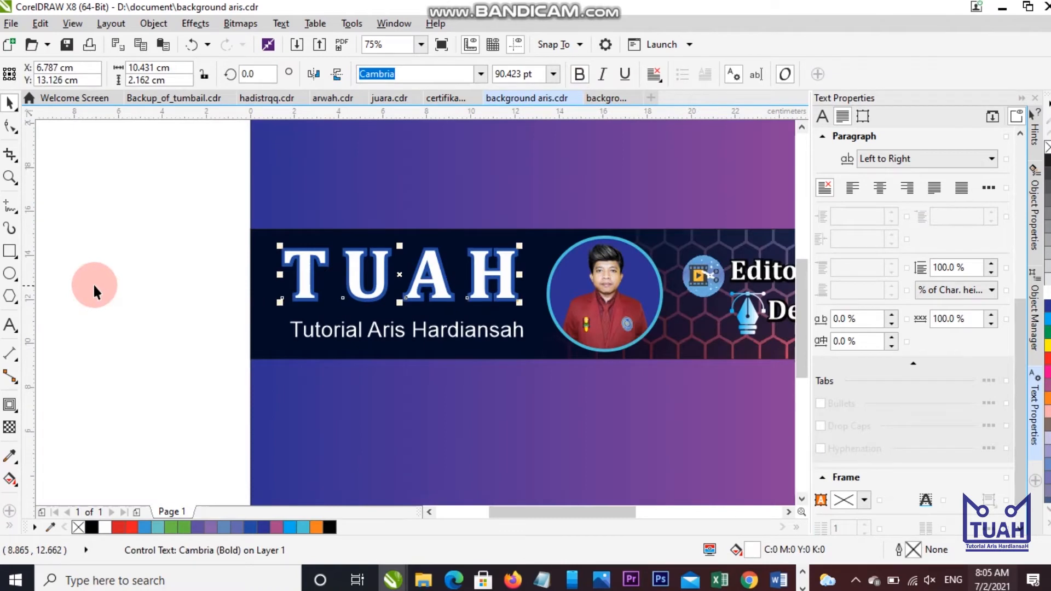
{"action": "left_click", "coordinate": [225, 298]}
{"action": "scroll", "coordinate": [225, 298], "scroll_direction": "down", "scroll_amount": 1}
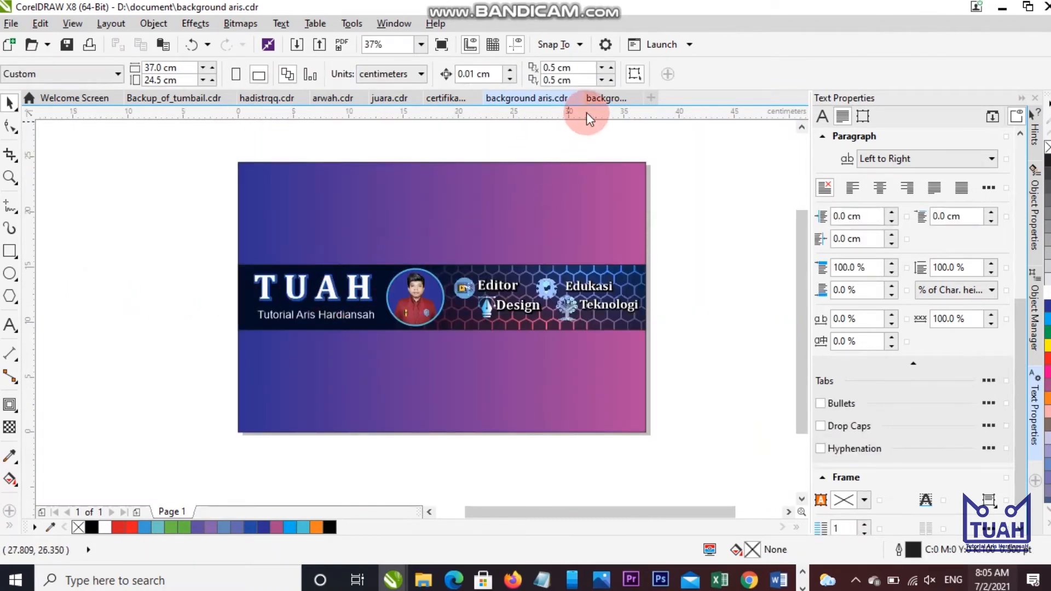
{"action": "left_click", "coordinate": [607, 97]}
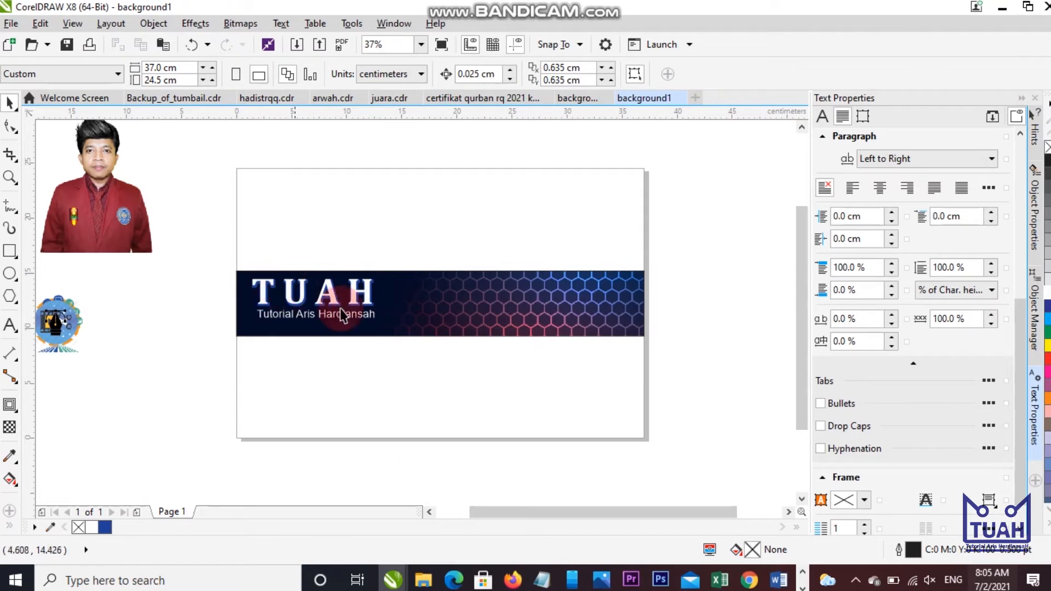
Draw a circle about 4.83 cm in diameter and place it on the banner strip, just beyond the T U A H title.
{"action": "left_click", "coordinate": [9, 277]}
{"action": "left_click_drag", "start_coordinate": [114, 297], "coordinate": [168, 335]}
{"action": "key", "text": "Delete"}
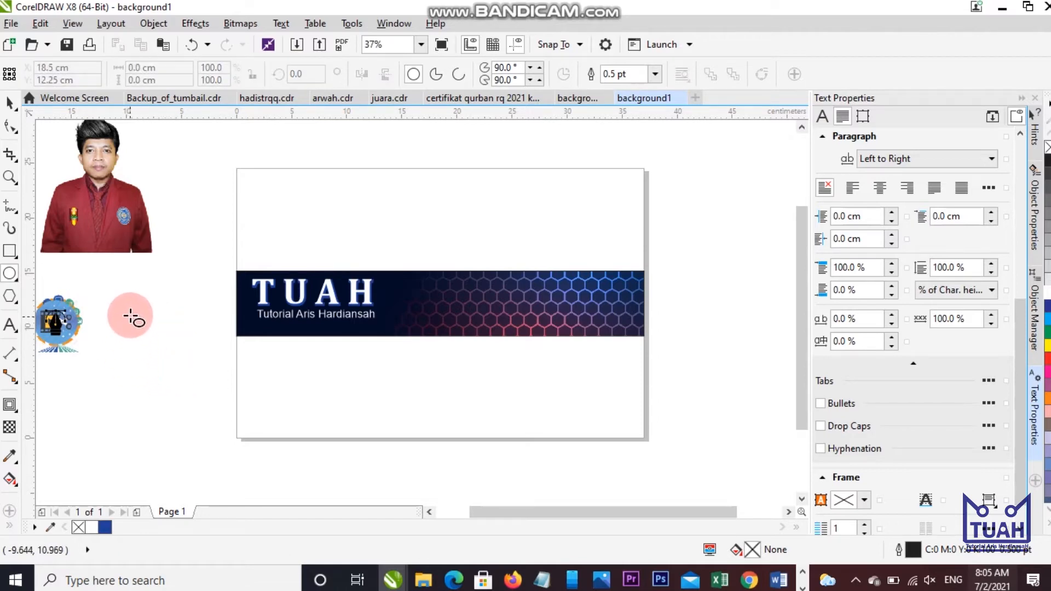
{"action": "left_click_drag", "start_coordinate": [132, 313], "coordinate": [431, 291]}
{"action": "left_click", "coordinate": [12, 103]}
{"action": "scroll", "coordinate": [463, 307], "scroll_direction": "up", "scroll_amount": 2}
{"action": "left_click_drag", "start_coordinate": [433, 374], "coordinate": [416, 357]}
{"action": "left_click_drag", "start_coordinate": [374, 303], "coordinate": [387, 312]}
{"action": "scroll", "coordinate": [388, 312], "scroll_direction": "down", "scroll_amount": 2}
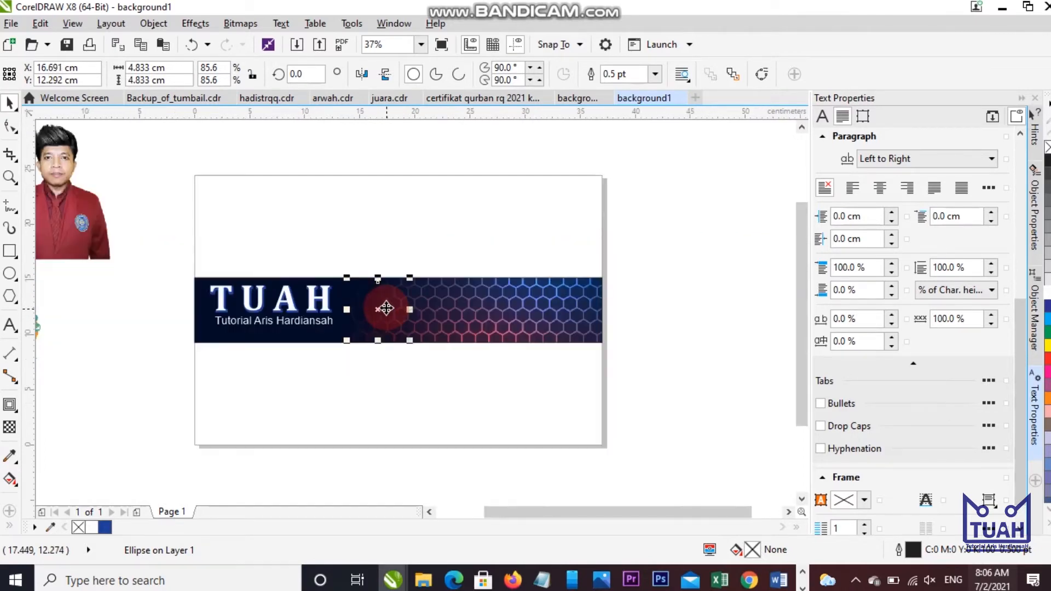
Scale the portrait photo down to about 5.3 × 6.5 cm and move it onto the banner strip.
{"action": "left_click", "coordinate": [92, 228]}
{"action": "left_click_drag", "start_coordinate": [87, 221], "coordinate": [181, 247]}
{"action": "left_click_drag", "start_coordinate": [470, 232], "coordinate": [452, 192]}
{"action": "left_click_drag", "start_coordinate": [425, 157], "coordinate": [445, 313]}
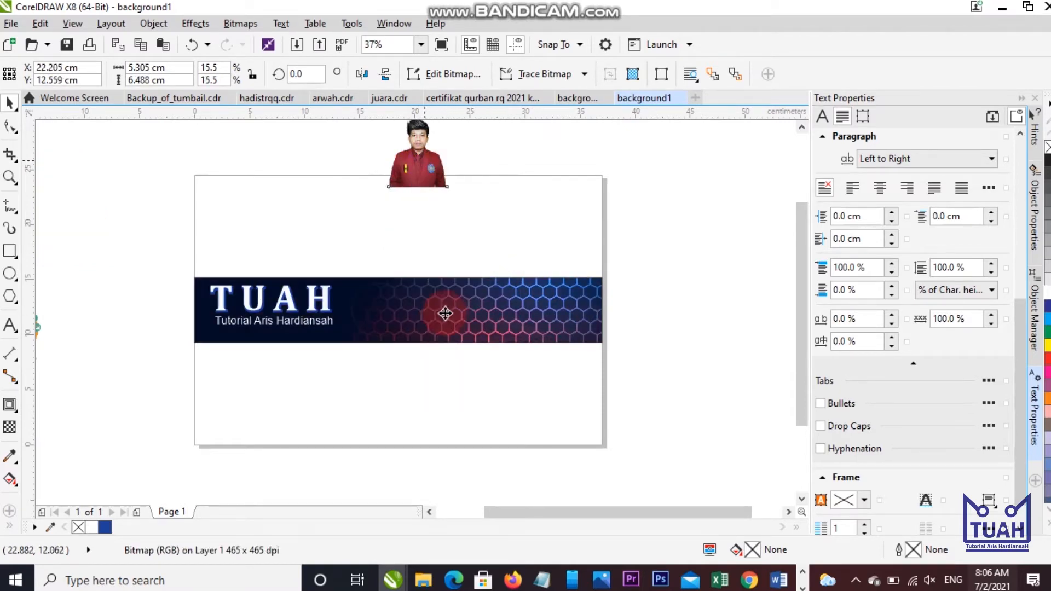
Reduce the portrait to about 3.9 × 4.8 cm, check its fit over the circle, and set it above the strip.
{"action": "scroll", "coordinate": [445, 313], "scroll_direction": "up", "scroll_amount": 2}
{"action": "left_click_drag", "start_coordinate": [498, 378], "coordinate": [464, 334]}
{"action": "scroll", "coordinate": [425, 306], "scroll_direction": "up", "scroll_amount": 2}
{"action": "left_click_drag", "start_coordinate": [440, 287], "coordinate": [235, 335]}
{"action": "scroll", "coordinate": [215, 314], "scroll_direction": "down", "scroll_amount": 2}
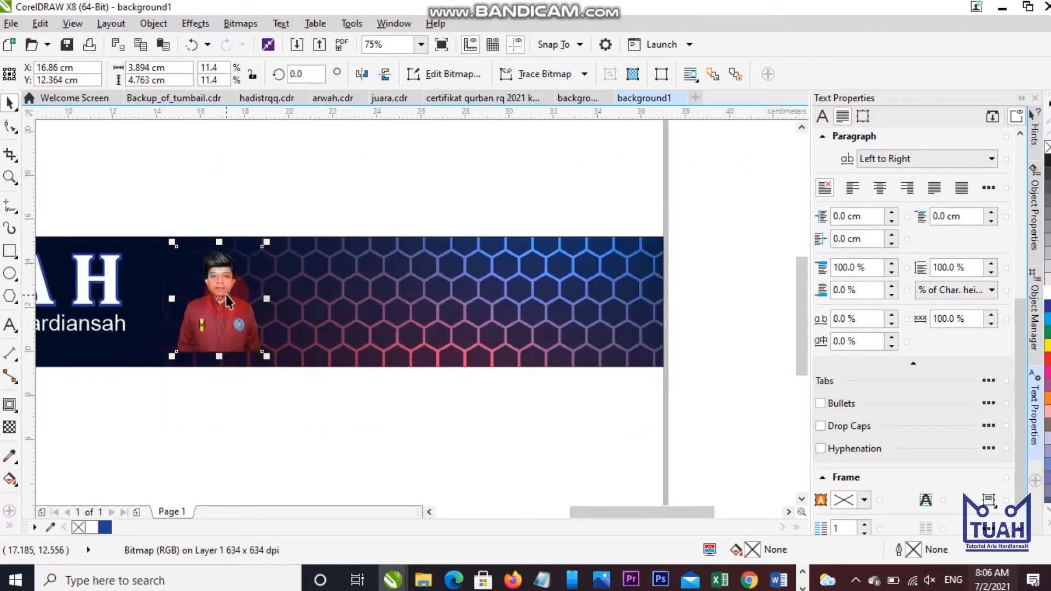
{"action": "scroll", "coordinate": [216, 298], "scroll_direction": "up", "scroll_amount": 2}
{"action": "left_click_drag", "start_coordinate": [221, 304], "coordinate": [343, 180]}
{"action": "scroll", "coordinate": [224, 323], "scroll_direction": "down", "scroll_amount": 2}
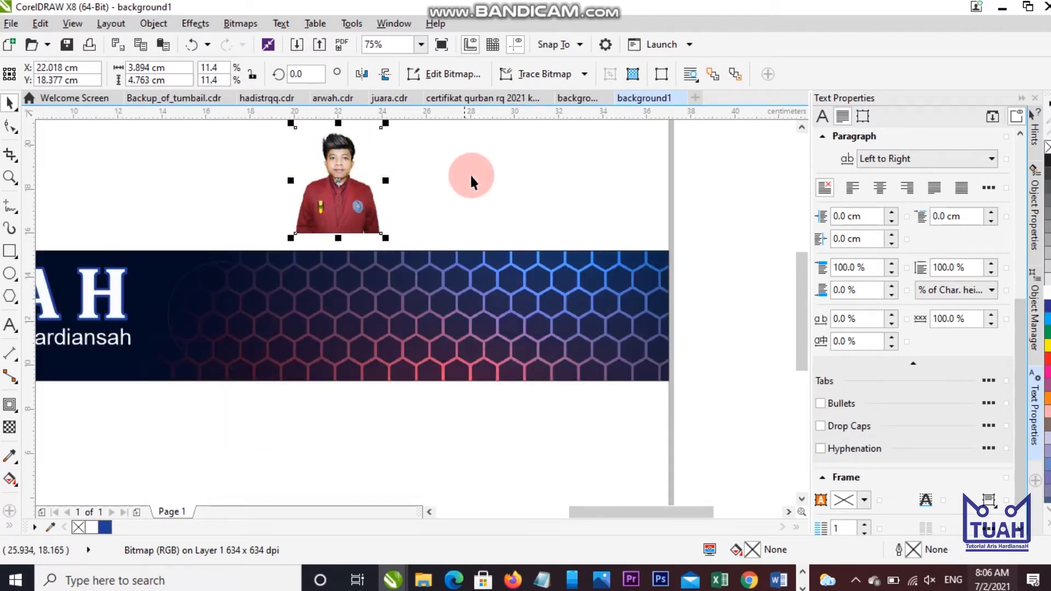
PowerClip the portrait inside the circle on the banner strip.
{"action": "left_click", "coordinate": [452, 203]}
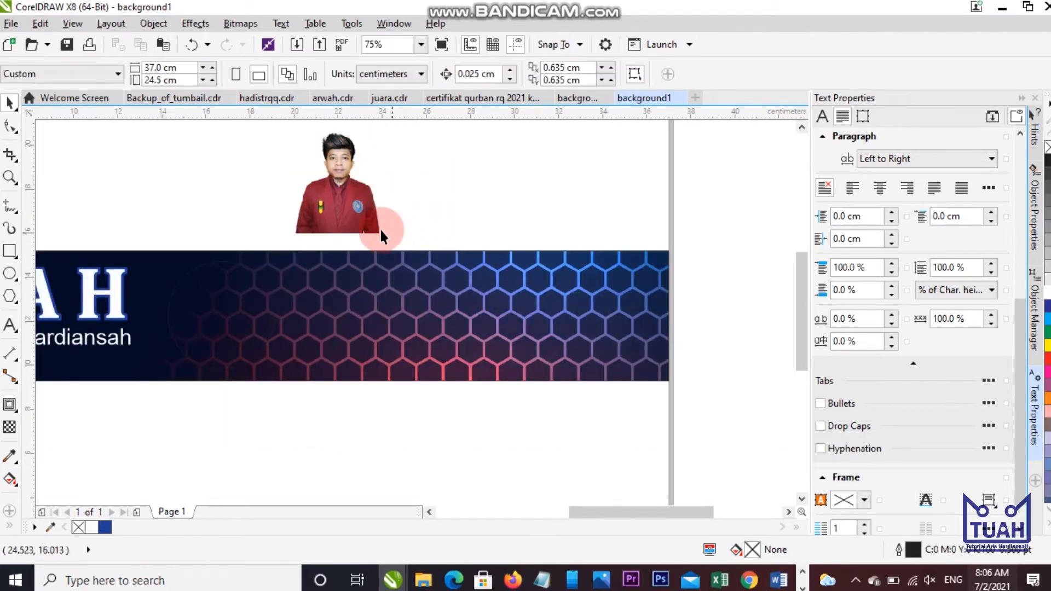
{"action": "left_click", "coordinate": [340, 225]}
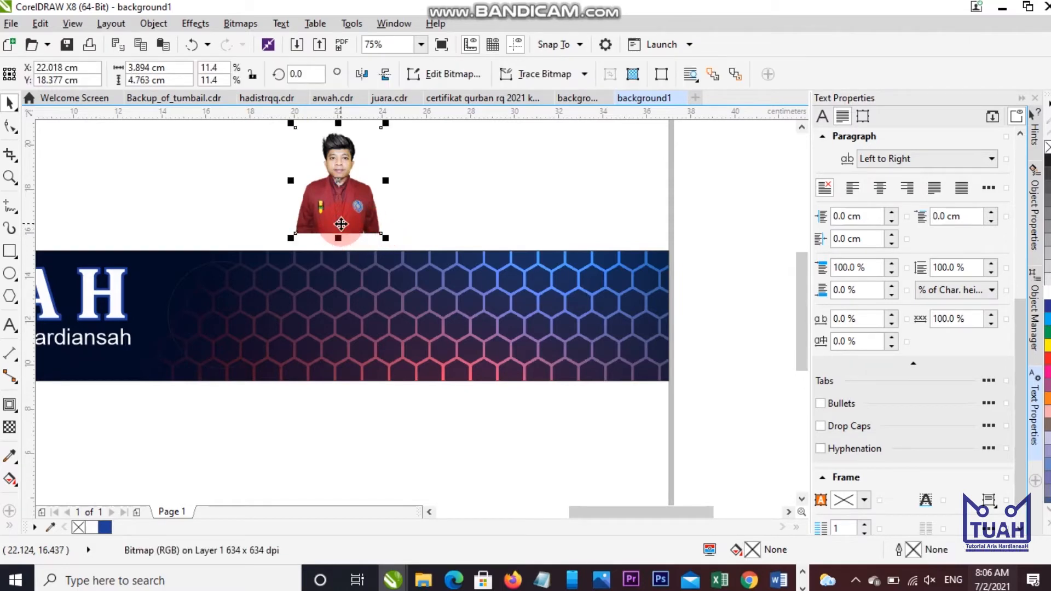
{"action": "left_click", "coordinate": [209, 309]}
{"action": "left_click", "coordinate": [233, 194]}
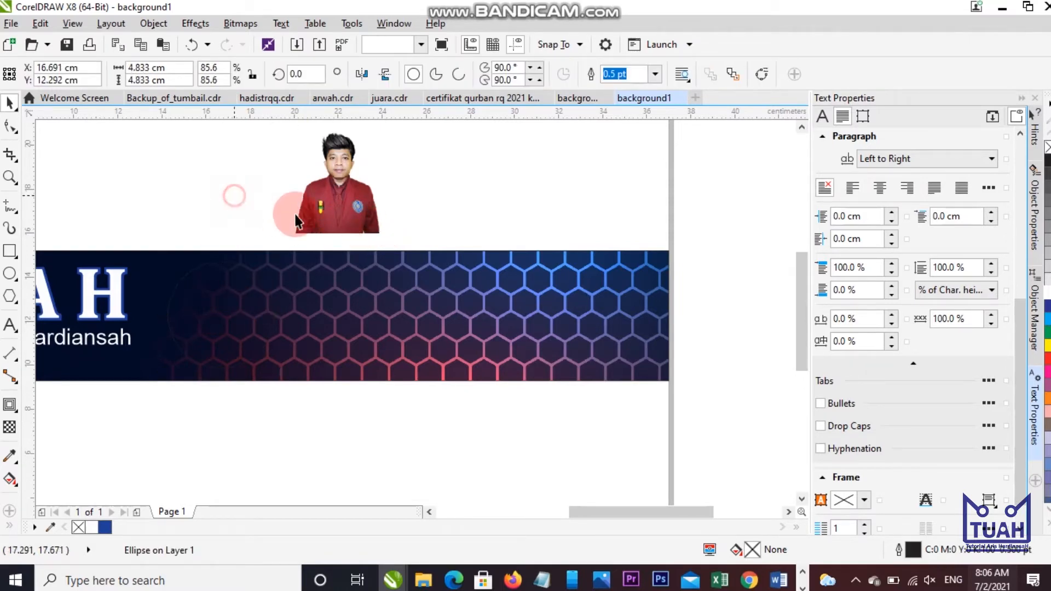
{"action": "left_click", "coordinate": [333, 214]}
{"action": "left_click", "coordinate": [210, 73]}
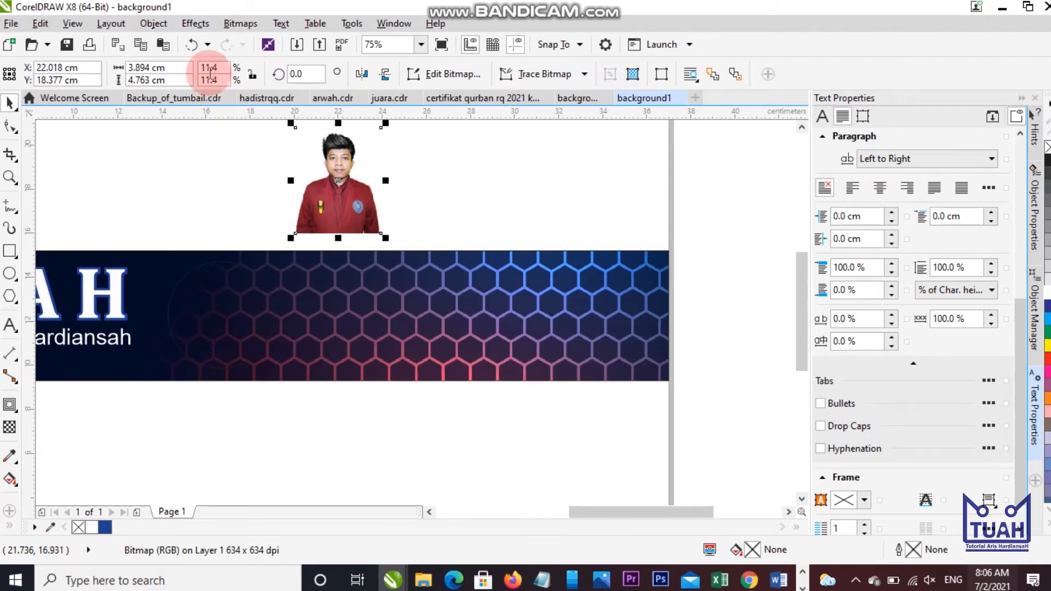
{"action": "left_click", "coordinate": [155, 24]}
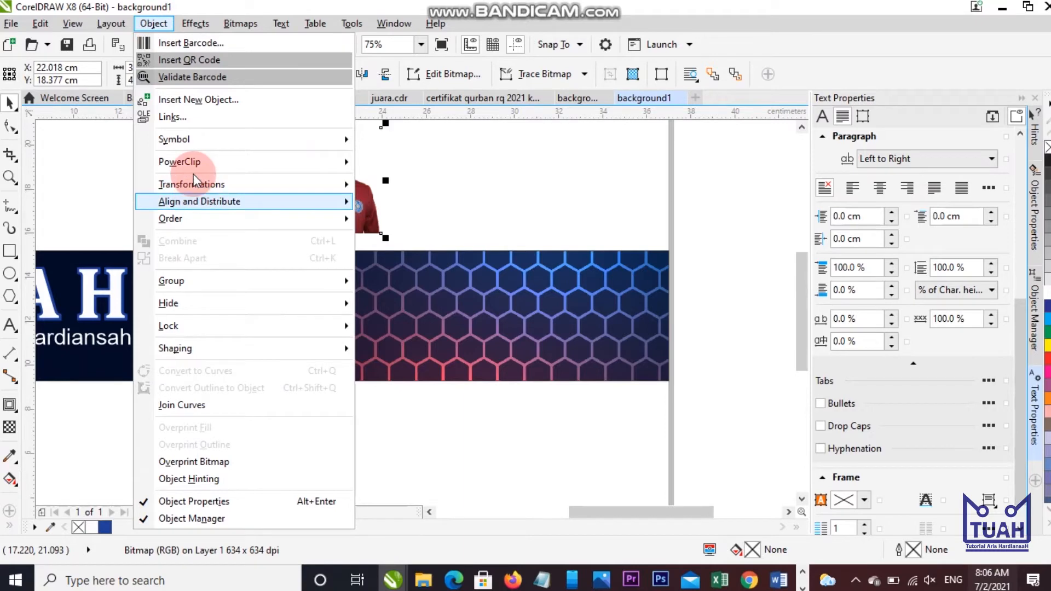
{"action": "mouse_move", "coordinate": [226, 163]}
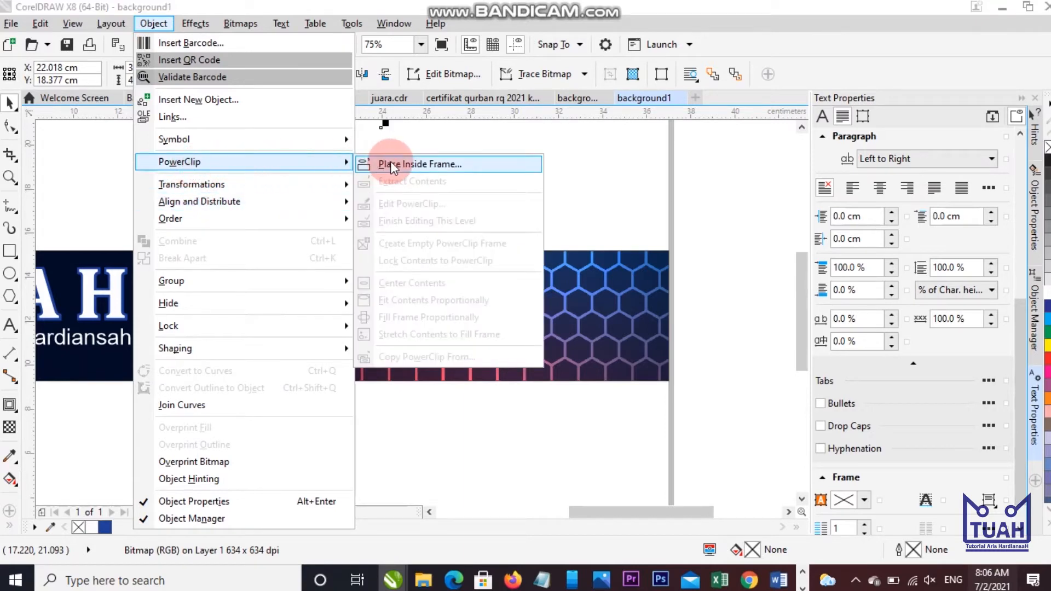
{"action": "left_click", "coordinate": [471, 164]}
{"action": "left_click", "coordinate": [214, 305]}
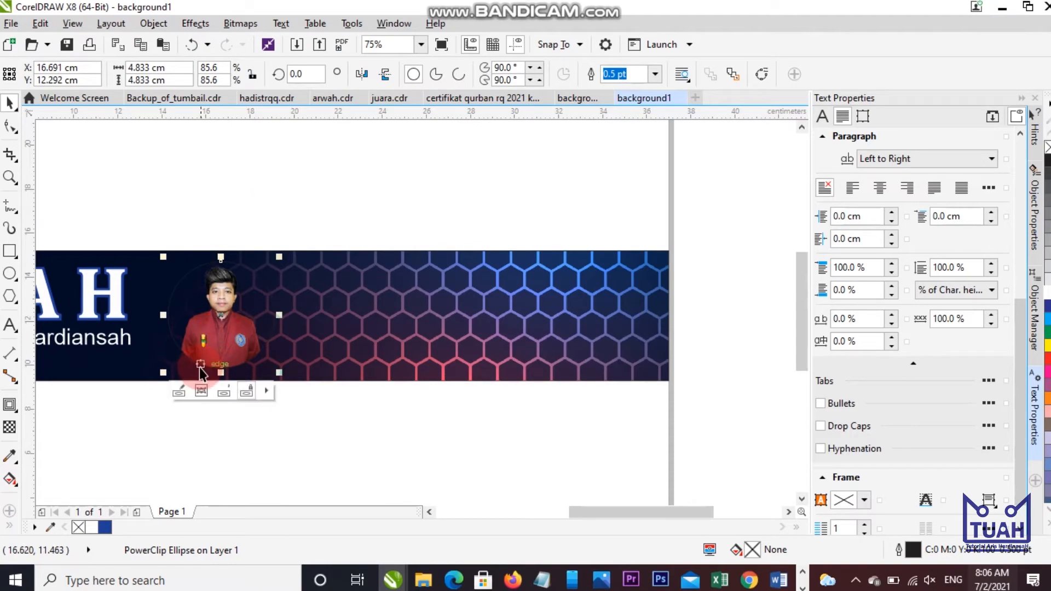
Check the clipped portrait against the finished banner and fill its circle with blue, C100 M100 Y0 K0.
{"action": "scroll", "coordinate": [181, 359], "scroll_direction": "up", "scroll_amount": 2}
{"action": "scroll", "coordinate": [174, 353], "scroll_direction": "up", "scroll_amount": 1}
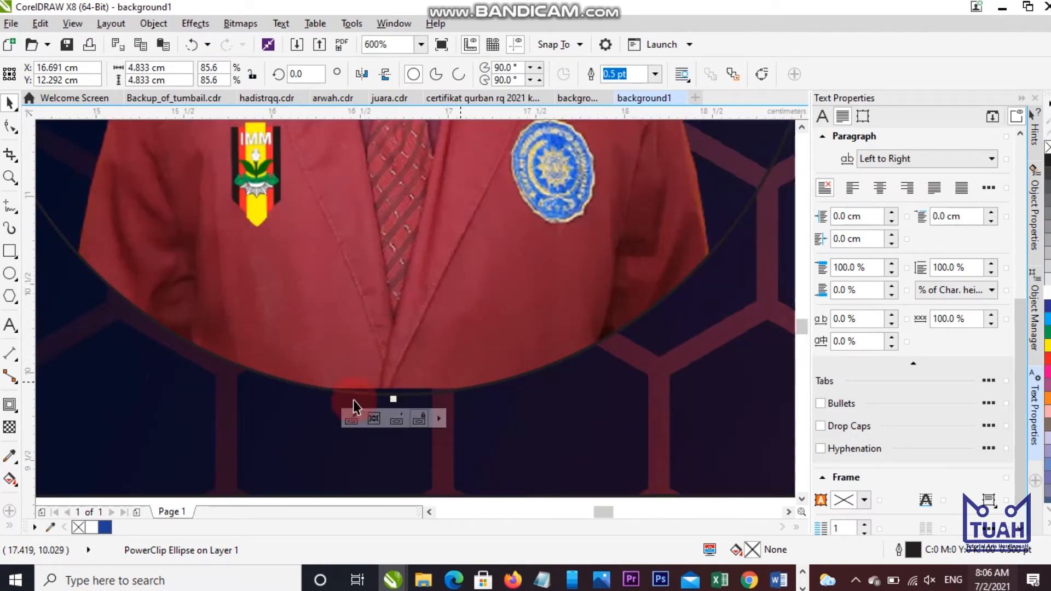
{"action": "scroll", "coordinate": [306, 364], "scroll_direction": "down", "scroll_amount": 1}
{"action": "scroll", "coordinate": [312, 360], "scroll_direction": "down", "scroll_amount": 2}
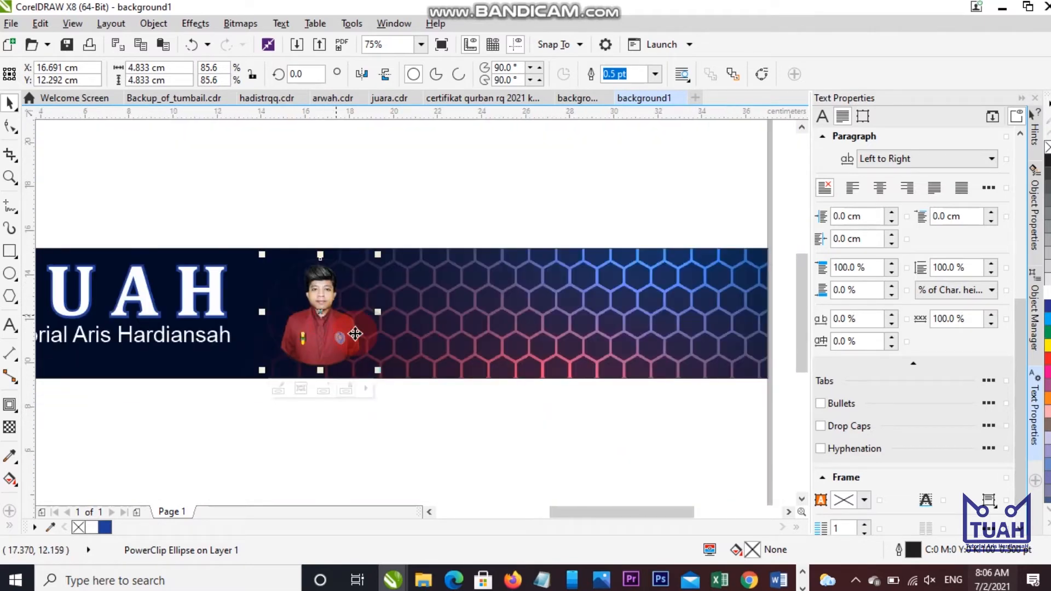
{"action": "left_click", "coordinate": [572, 99]}
{"action": "scroll", "coordinate": [389, 338], "scroll_direction": "up", "scroll_amount": 2}
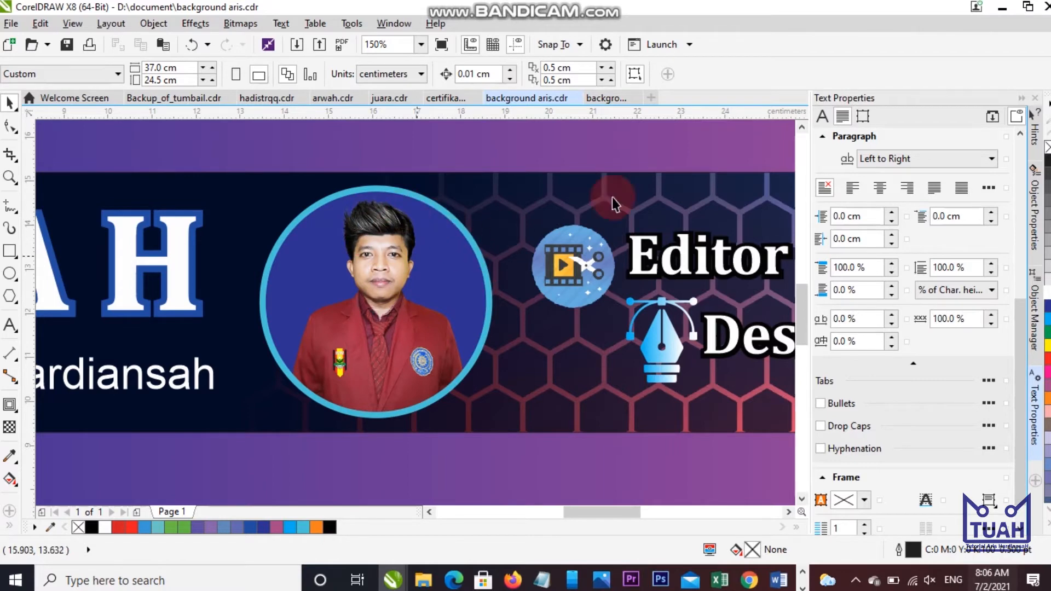
{"action": "left_click", "coordinate": [620, 97]}
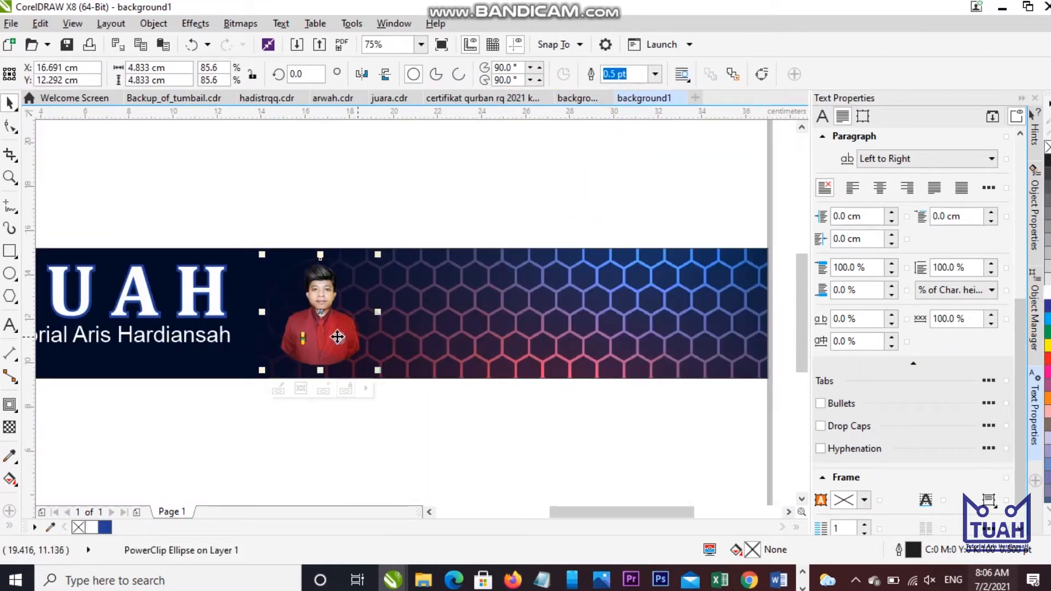
{"action": "left_click", "coordinate": [363, 438]}
{"action": "left_click", "coordinate": [337, 332]}
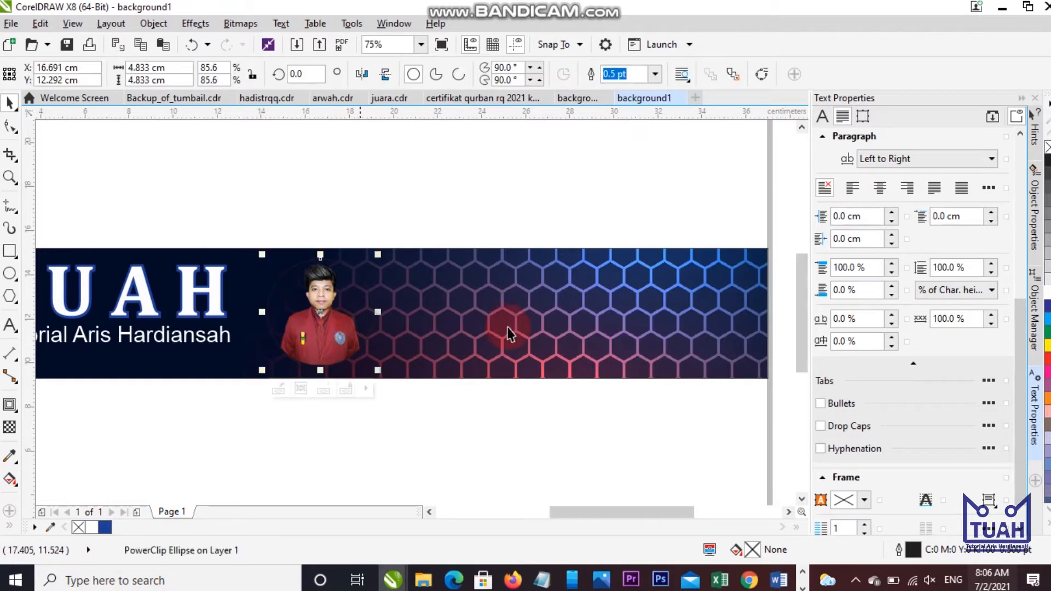
{"action": "left_click", "coordinate": [1047, 306]}
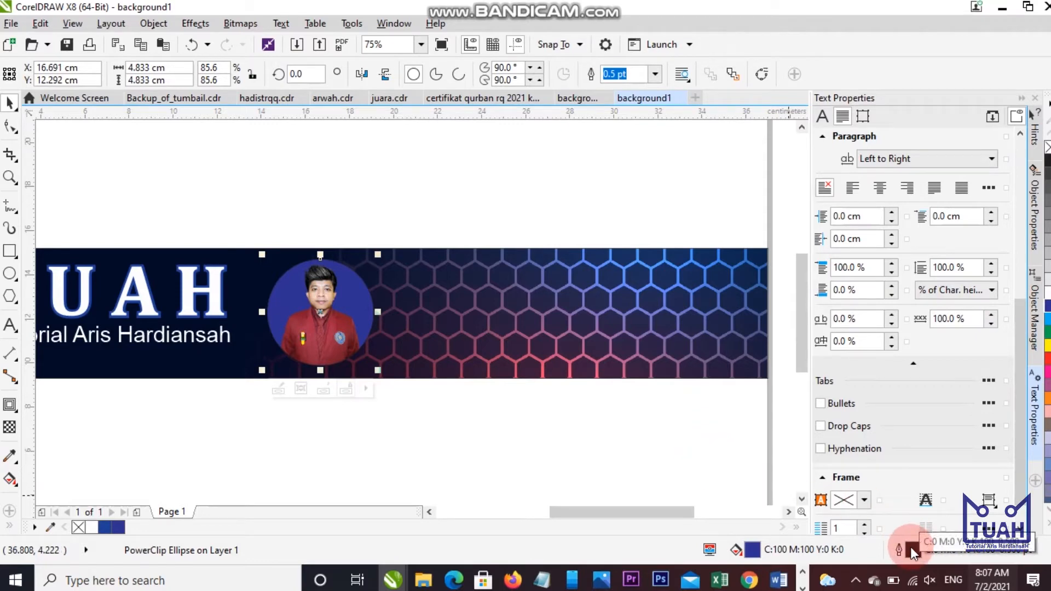
Set the portrait circle's outline to light blue, C56 M0 Y7 K0, with a width of 1.0 pt.
{"action": "scroll", "coordinate": [369, 318], "scroll_direction": "up", "scroll_amount": 4}
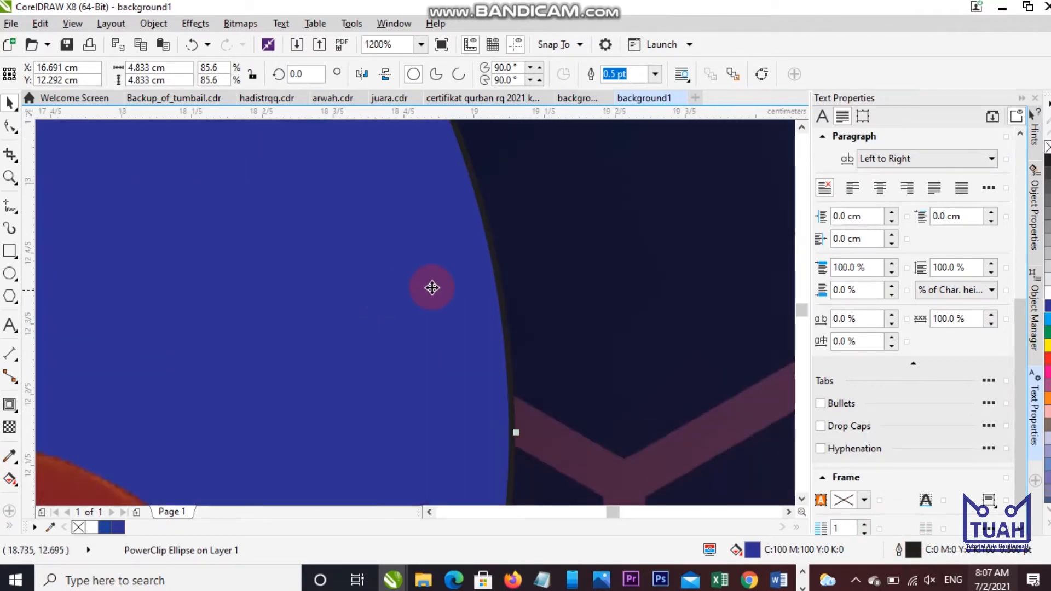
{"action": "scroll", "coordinate": [501, 276], "scroll_direction": "down", "scroll_amount": 4}
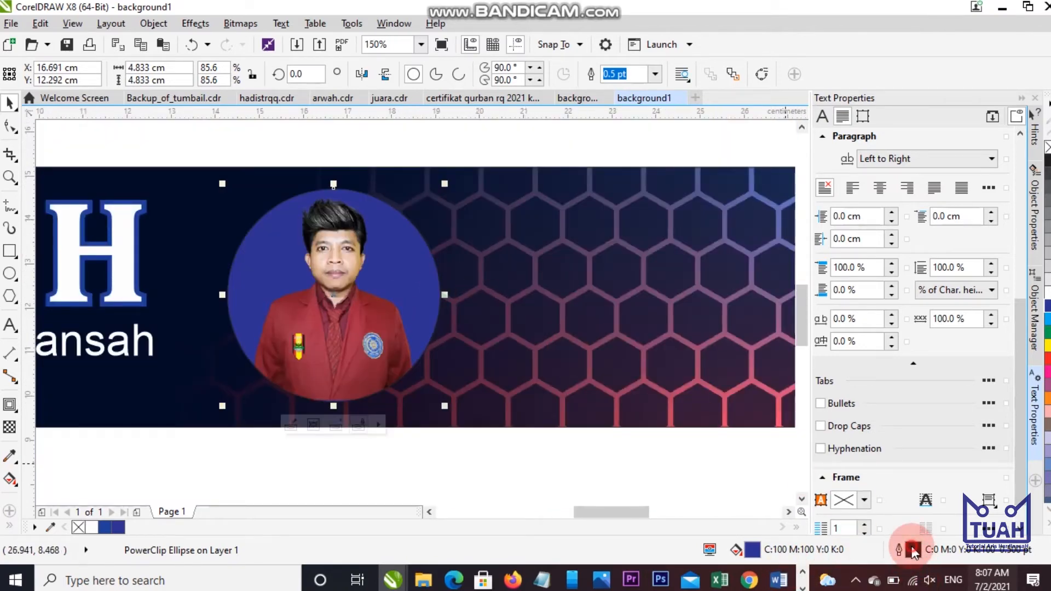
{"action": "double_click", "coordinate": [913, 549]}
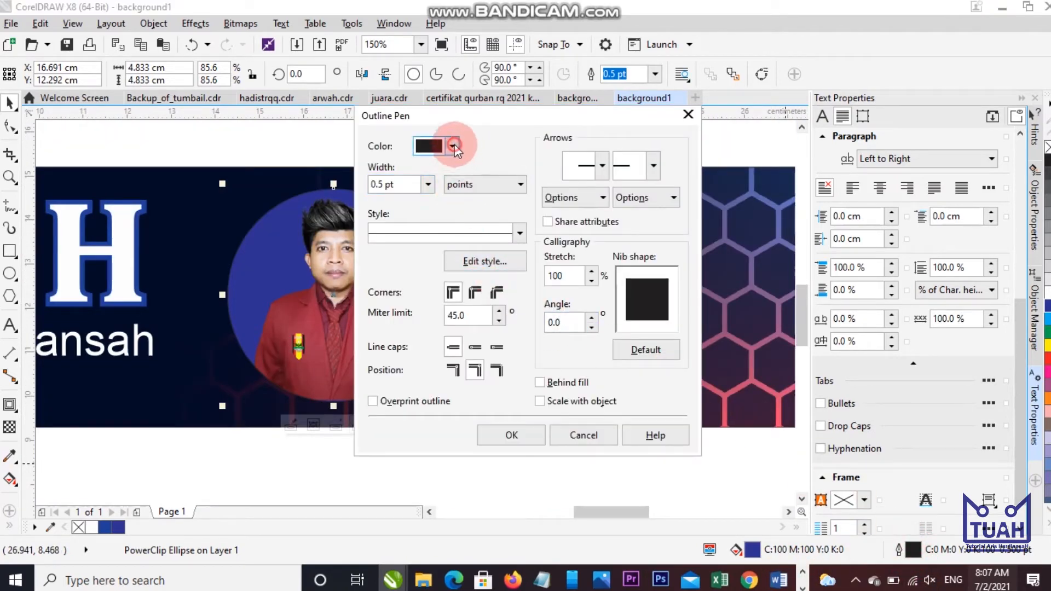
{"action": "left_click", "coordinate": [453, 145]}
{"action": "left_click", "coordinate": [521, 268]}
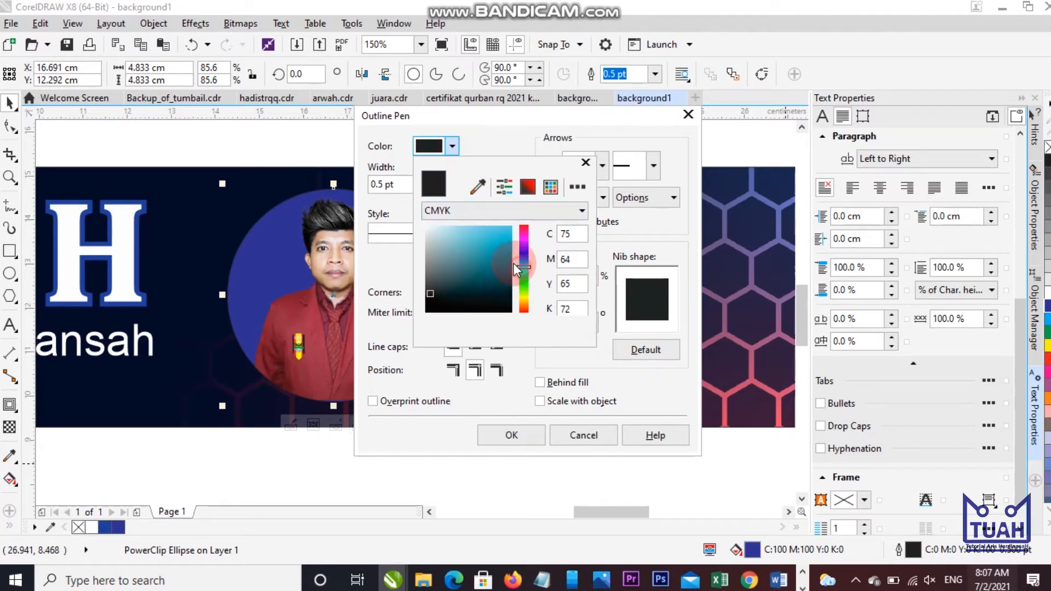
{"action": "left_click", "coordinate": [508, 224]}
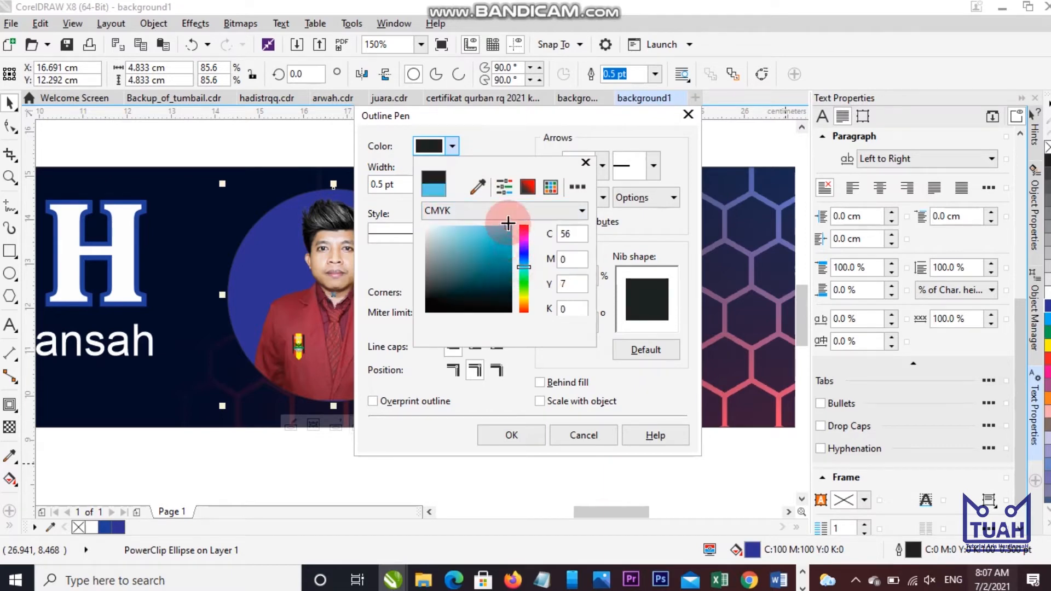
{"action": "left_click", "coordinate": [446, 375]}
{"action": "left_click", "coordinate": [429, 184]}
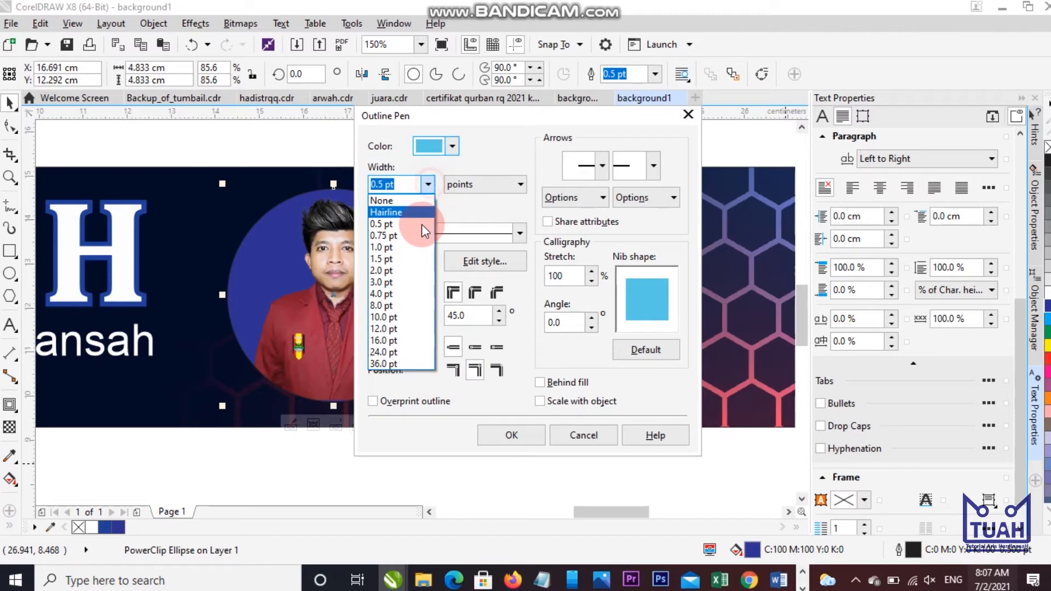
{"action": "left_click", "coordinate": [414, 247]}
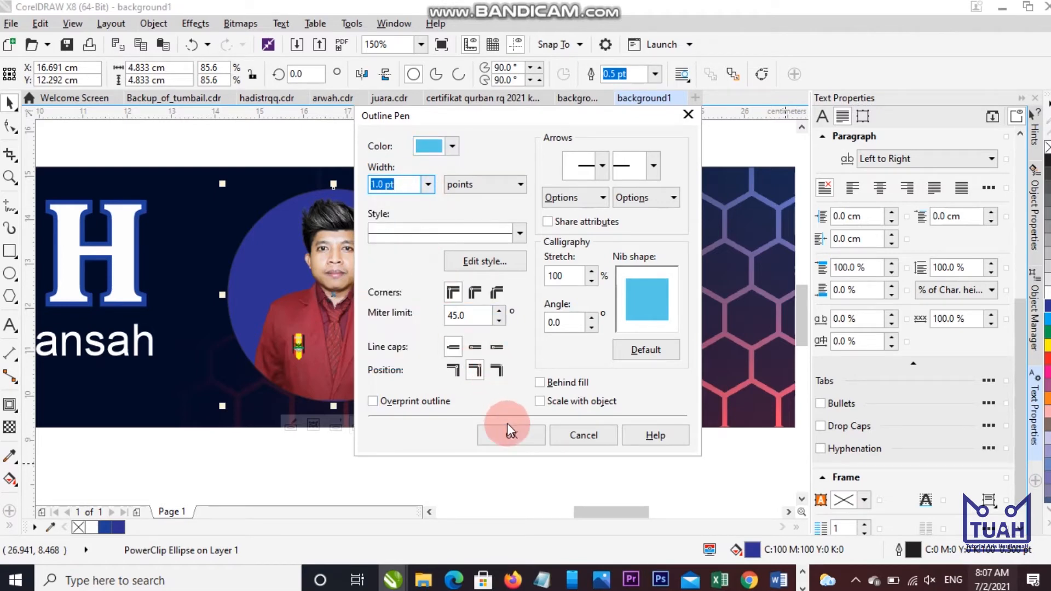
{"action": "left_click", "coordinate": [508, 429]}
Thicken the portrait circle's outline to 3.0 pt and deselect the circle.
{"action": "left_click", "coordinate": [632, 75]}
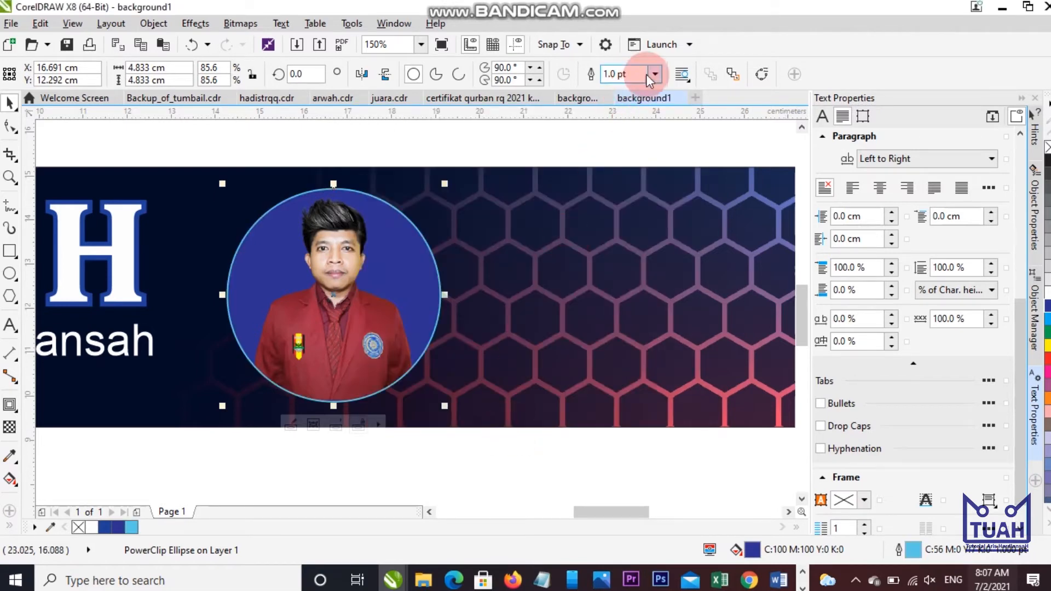
{"action": "left_click", "coordinate": [633, 170]}
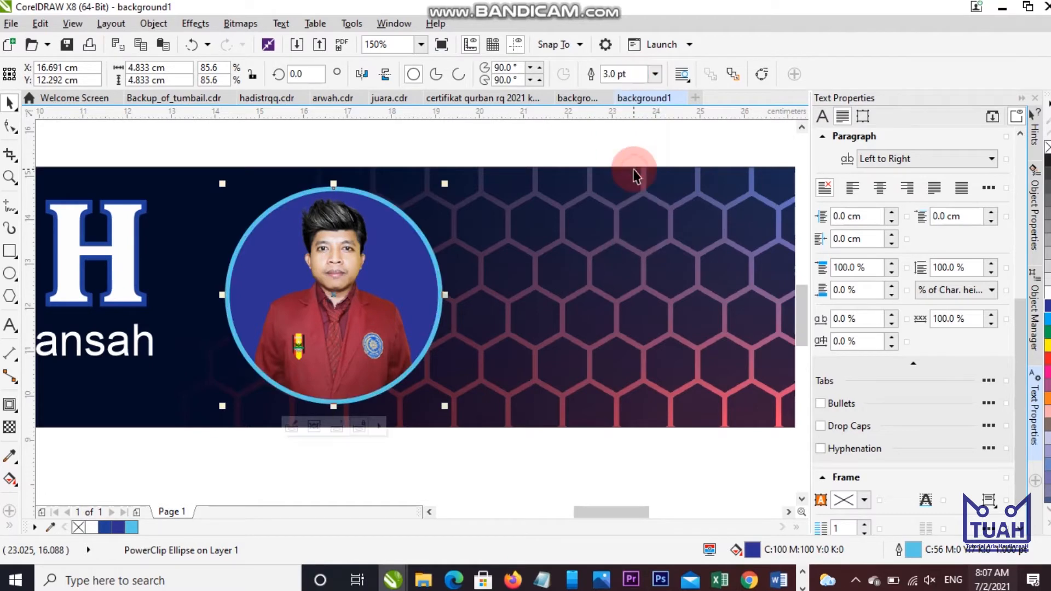
{"action": "scroll", "coordinate": [414, 276], "scroll_direction": "down", "scroll_amount": 2}
{"action": "left_click", "coordinate": [429, 172]}
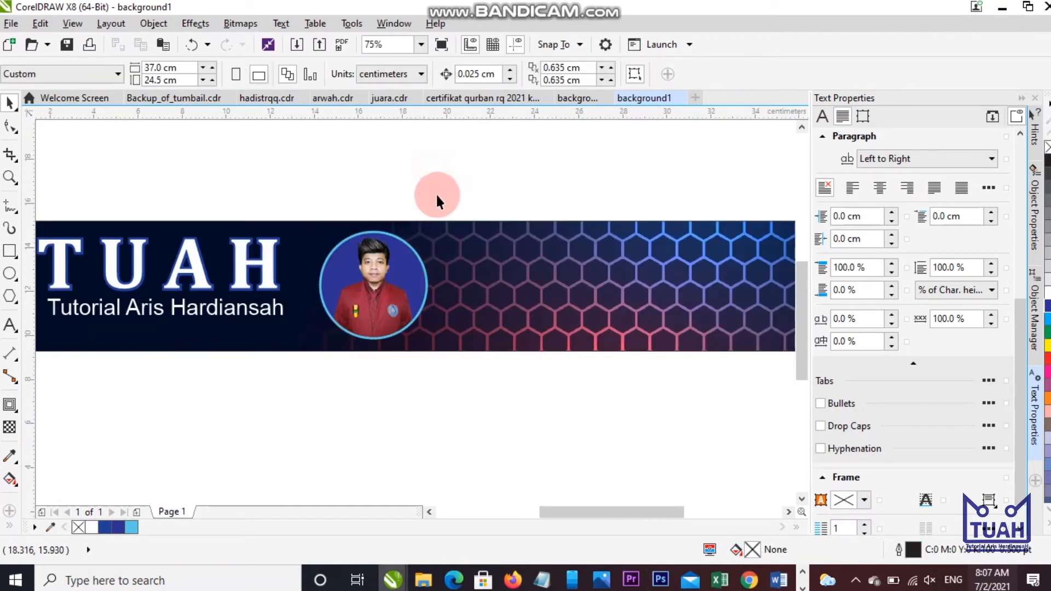
Compare the title and portrait layout with the finished reference banner, and return to the background1 document.
{"action": "left_click", "coordinate": [577, 97]}
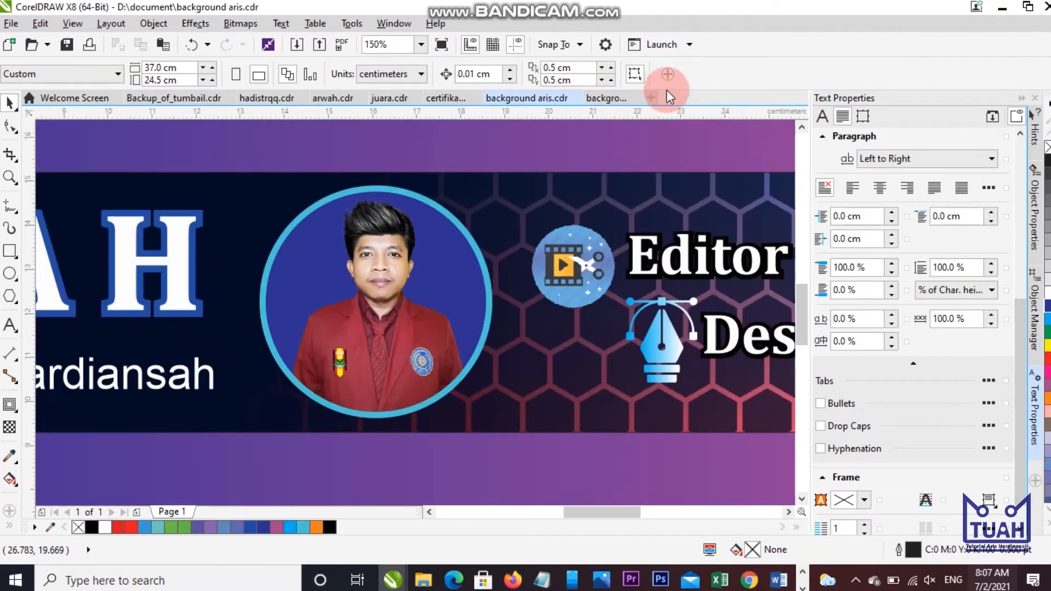
{"action": "scroll", "coordinate": [454, 220], "scroll_direction": "down", "scroll_amount": 2}
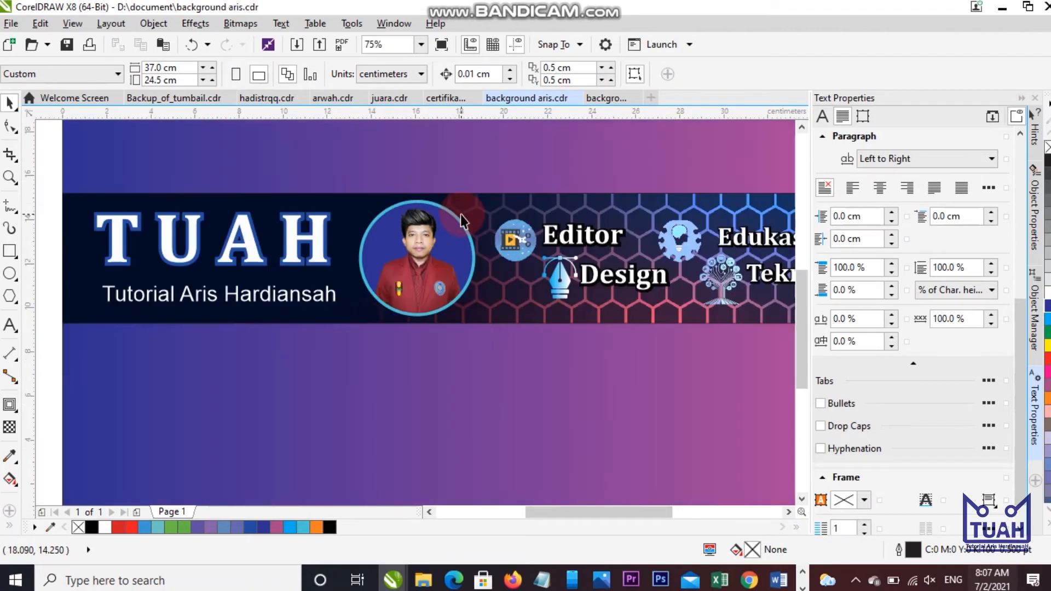
{"action": "left_click", "coordinate": [600, 100]}
{"action": "scroll", "coordinate": [459, 219], "scroll_direction": "down", "scroll_amount": 2}
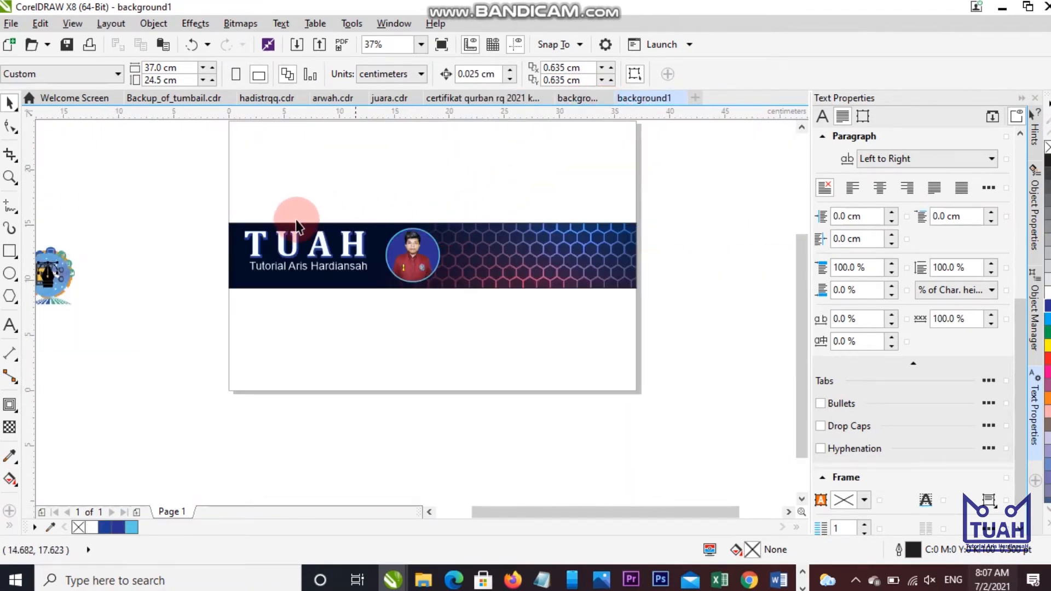
{"action": "scroll", "coordinate": [312, 234], "scroll_direction": "up", "scroll_amount": 2}
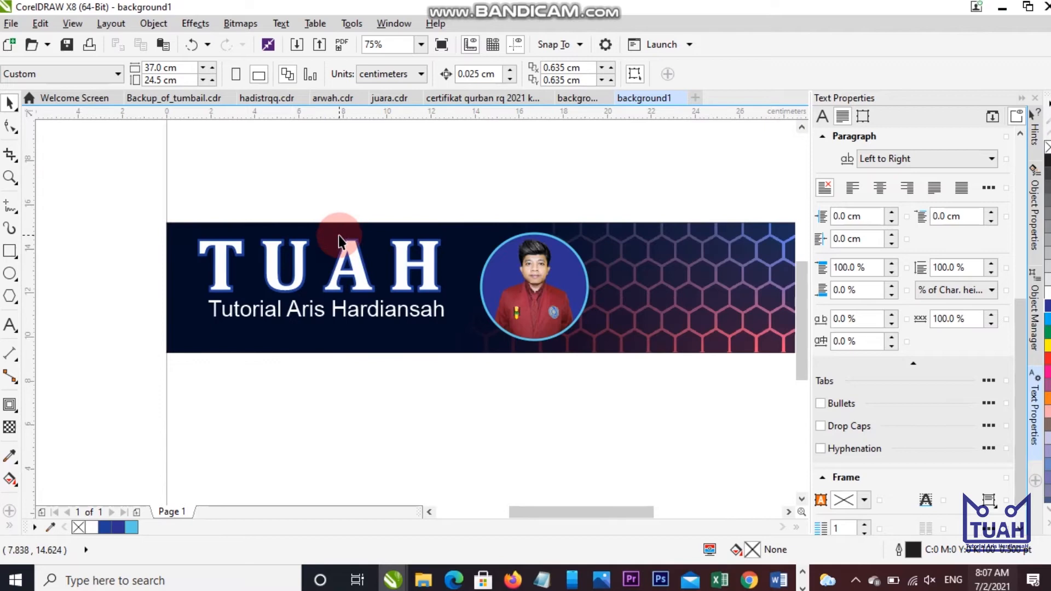
Move the pen-nib icon from outside the page onto the hexagon pattern beside the portrait.
{"action": "scroll", "coordinate": [341, 241], "scroll_direction": "down", "scroll_amount": 2}
{"action": "scroll", "coordinate": [410, 248], "scroll_direction": "down", "scroll_amount": 2}
{"action": "scroll", "coordinate": [241, 264], "scroll_direction": "up", "scroll_amount": 2}
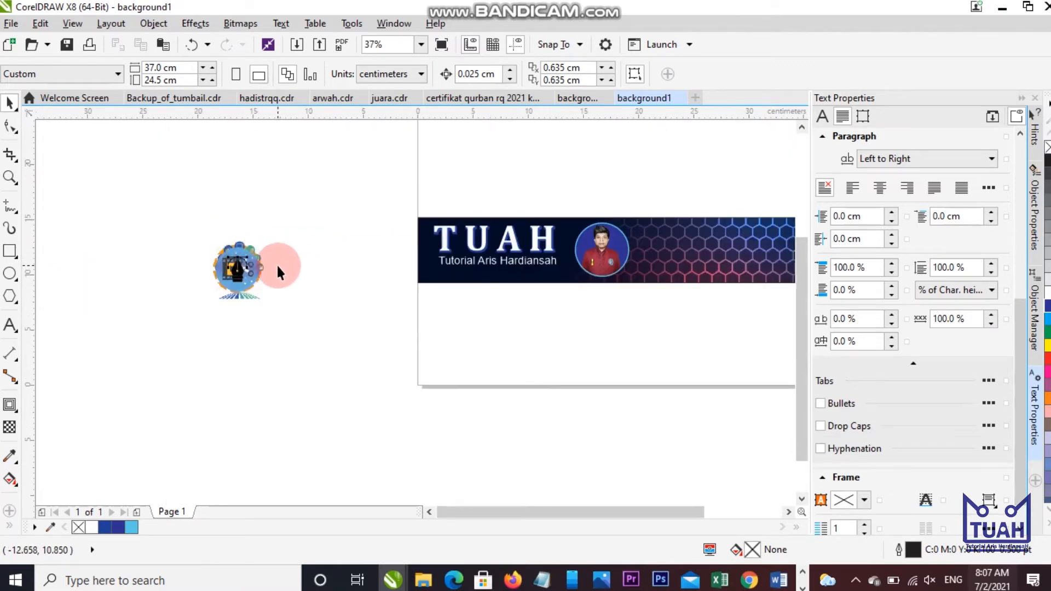
{"action": "scroll", "coordinate": [245, 268], "scroll_direction": "up", "scroll_amount": 2}
{"action": "scroll", "coordinate": [198, 271], "scroll_direction": "down", "scroll_amount": 2}
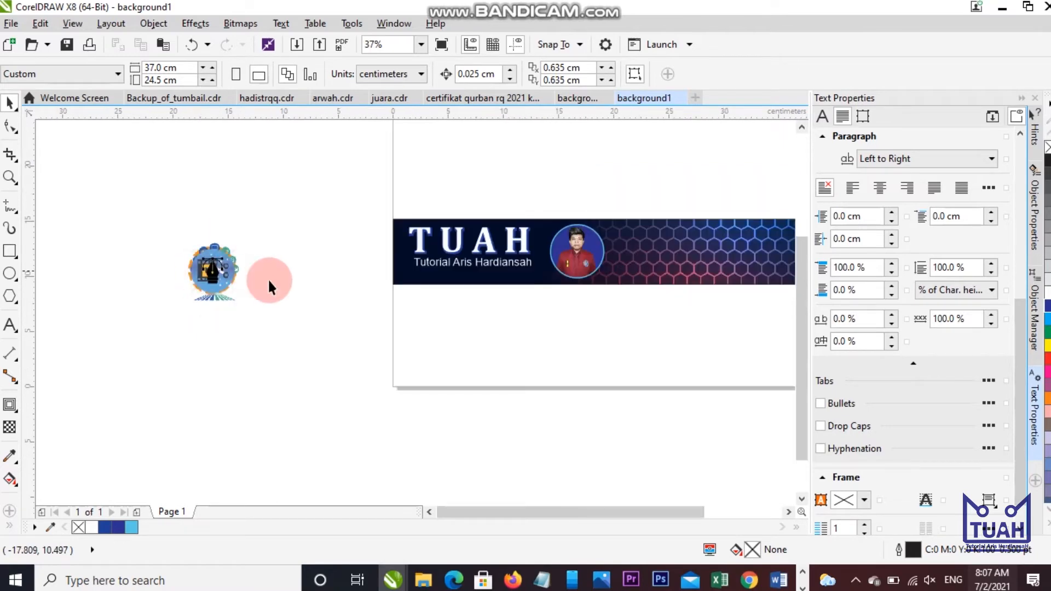
{"action": "scroll", "coordinate": [219, 279], "scroll_direction": "up", "scroll_amount": 2}
{"action": "left_click", "coordinate": [171, 285]}
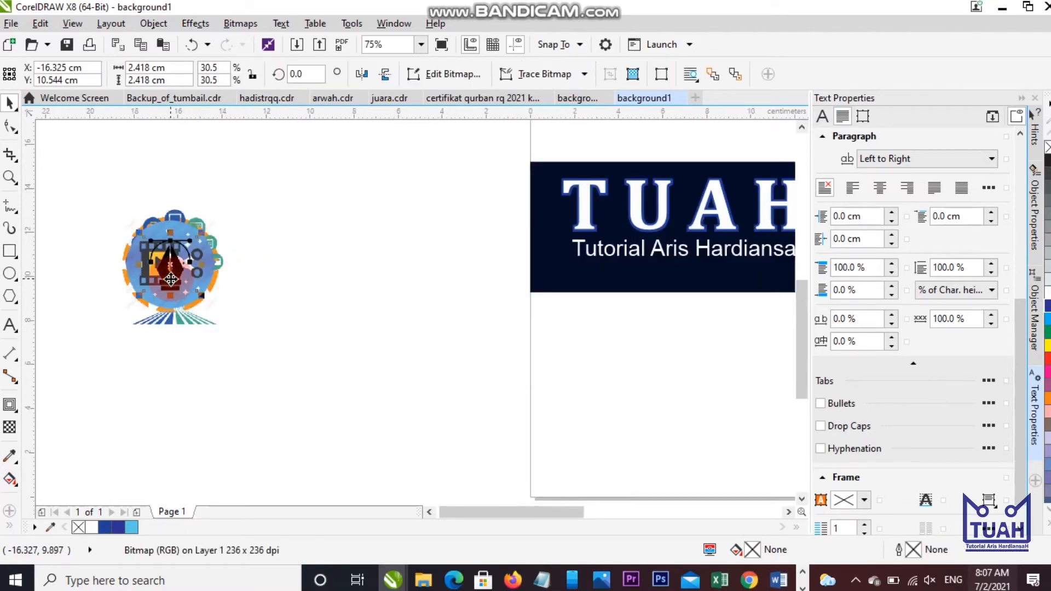
{"action": "scroll", "coordinate": [172, 279], "scroll_direction": "down", "scroll_amount": 2}
{"action": "left_click_drag", "start_coordinate": [171, 276], "coordinate": [585, 275]}
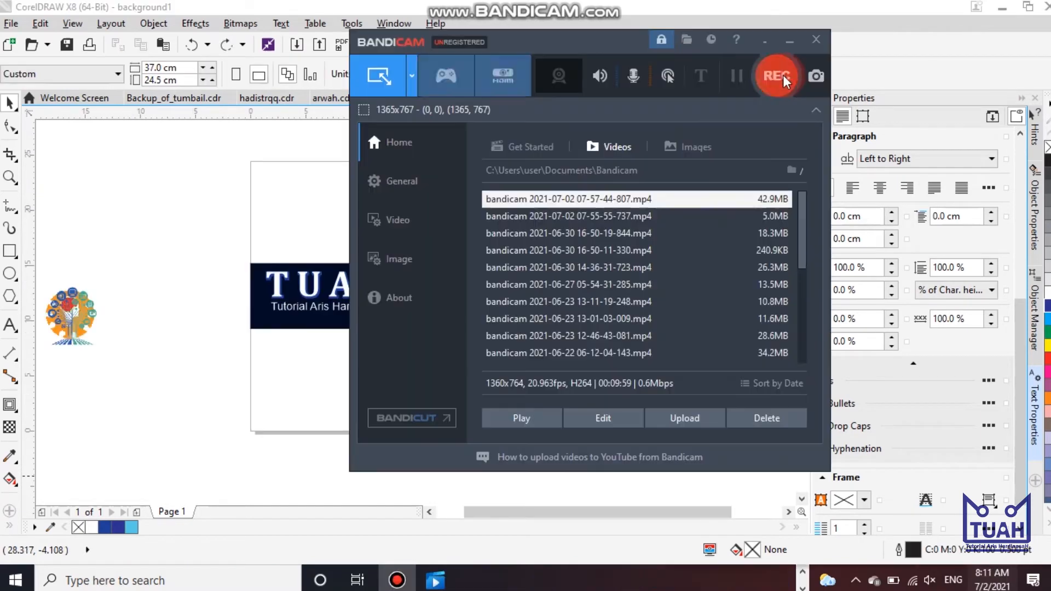
{"action": "left_click", "coordinate": [783, 75]}
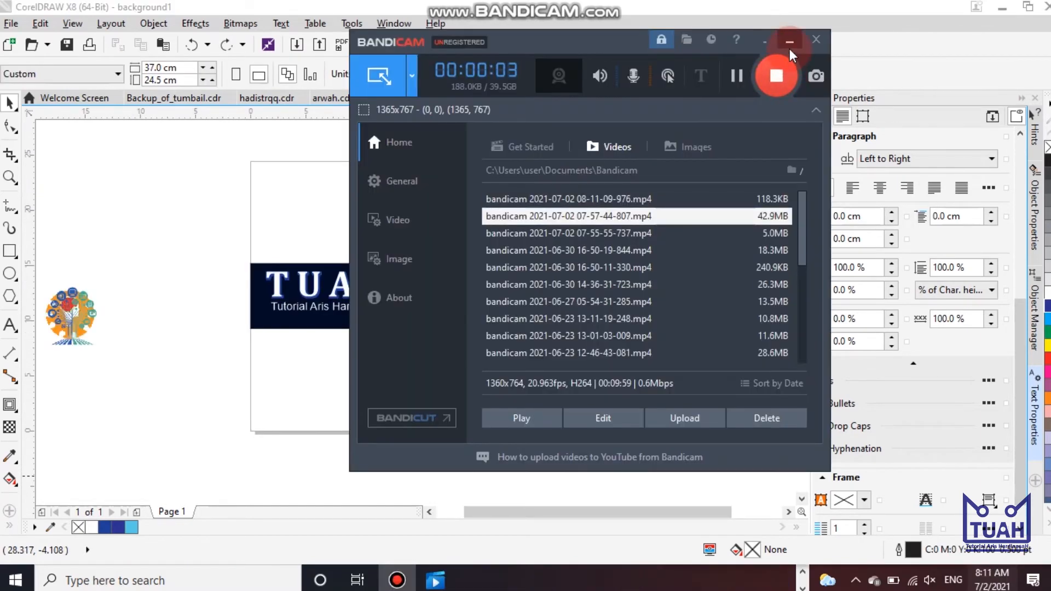
{"action": "left_click", "coordinate": [789, 48]}
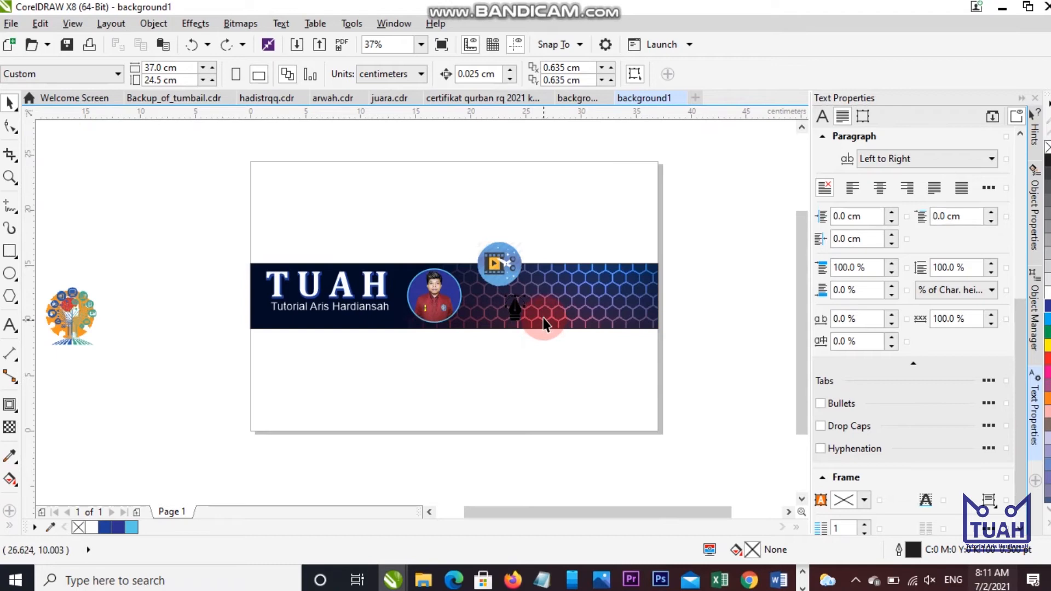
Move the tree icon and the orange light-bulb icon from outside the page onto the far end of the hexagon pattern.
{"action": "scroll", "coordinate": [497, 264], "scroll_direction": "up", "scroll_amount": 2}
{"action": "scroll", "coordinate": [498, 264], "scroll_direction": "down", "scroll_amount": 2}
{"action": "scroll", "coordinate": [499, 267], "scroll_direction": "up", "scroll_amount": 2}
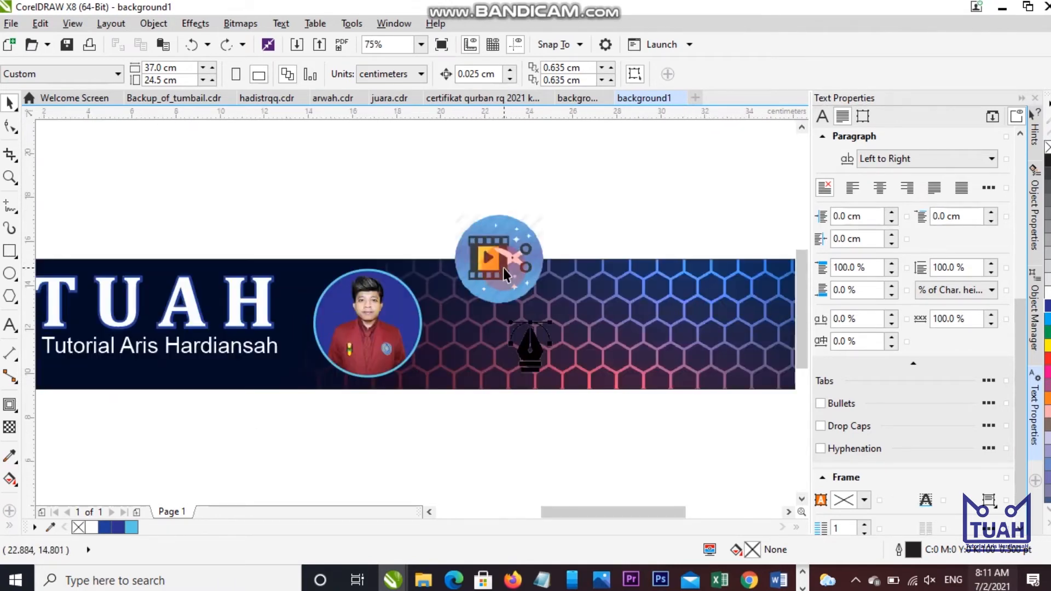
{"action": "left_click", "coordinate": [504, 267]}
{"action": "scroll", "coordinate": [517, 272], "scroll_direction": "down", "scroll_amount": 2}
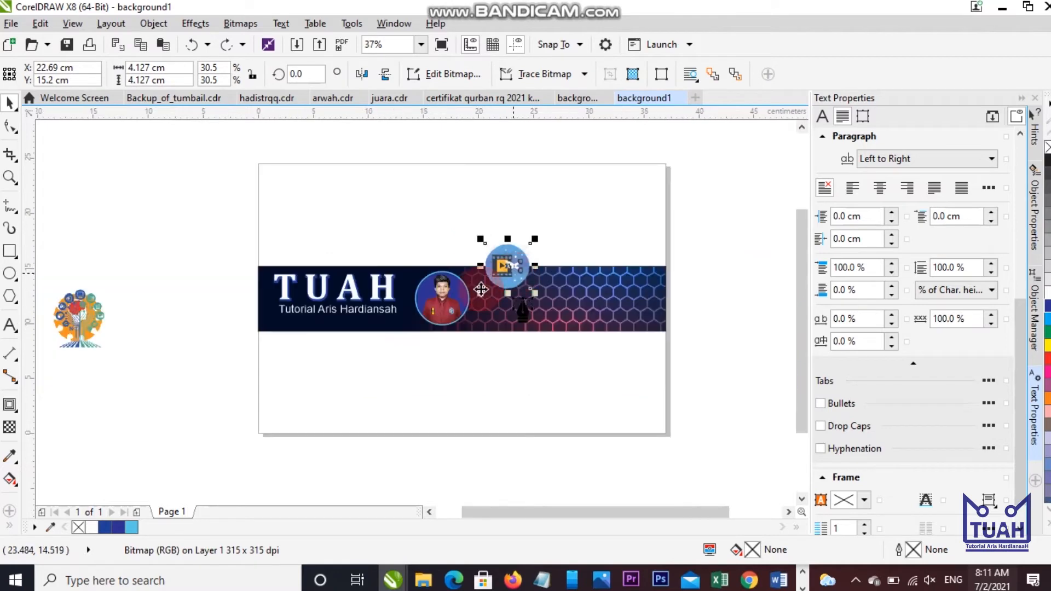
{"action": "left_click_drag", "start_coordinate": [70, 318], "coordinate": [614, 340]}
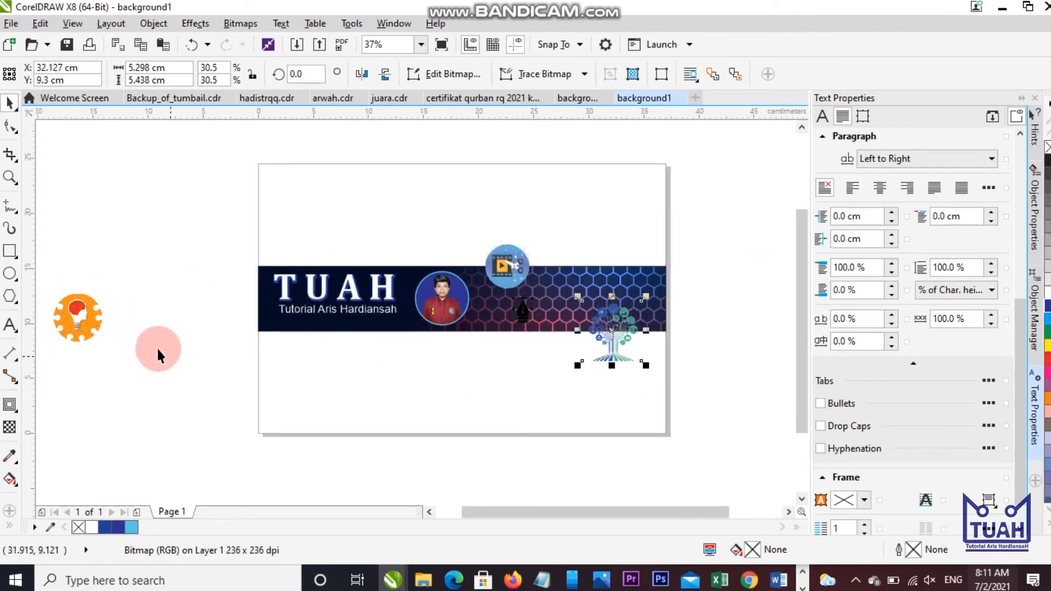
{"action": "left_click_drag", "start_coordinate": [79, 320], "coordinate": [608, 267]}
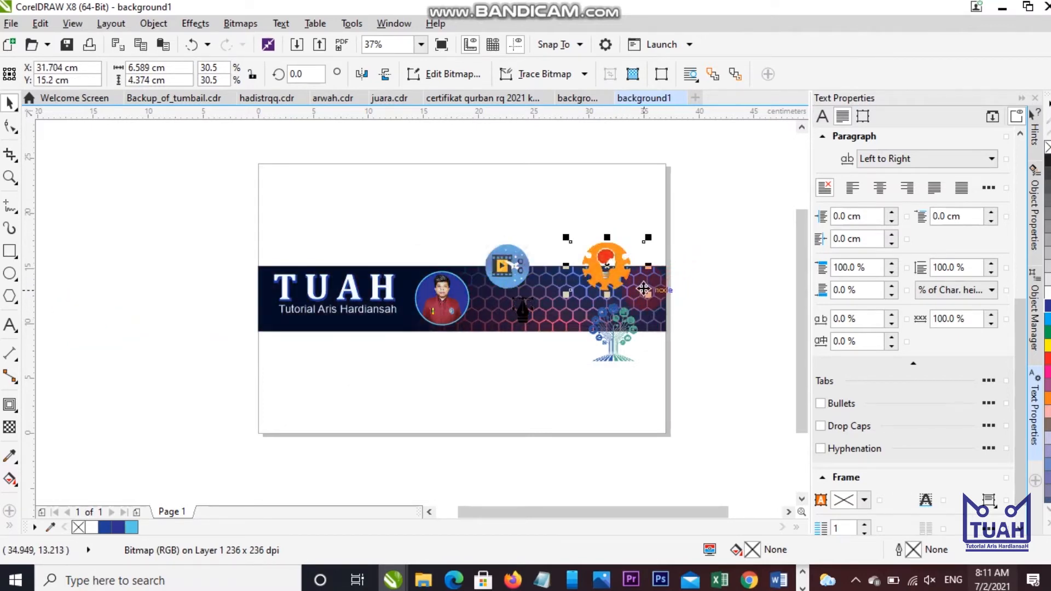
{"action": "scroll", "coordinate": [657, 280], "scroll_direction": "up", "scroll_amount": 2}
{"action": "left_click", "coordinate": [775, 204]}
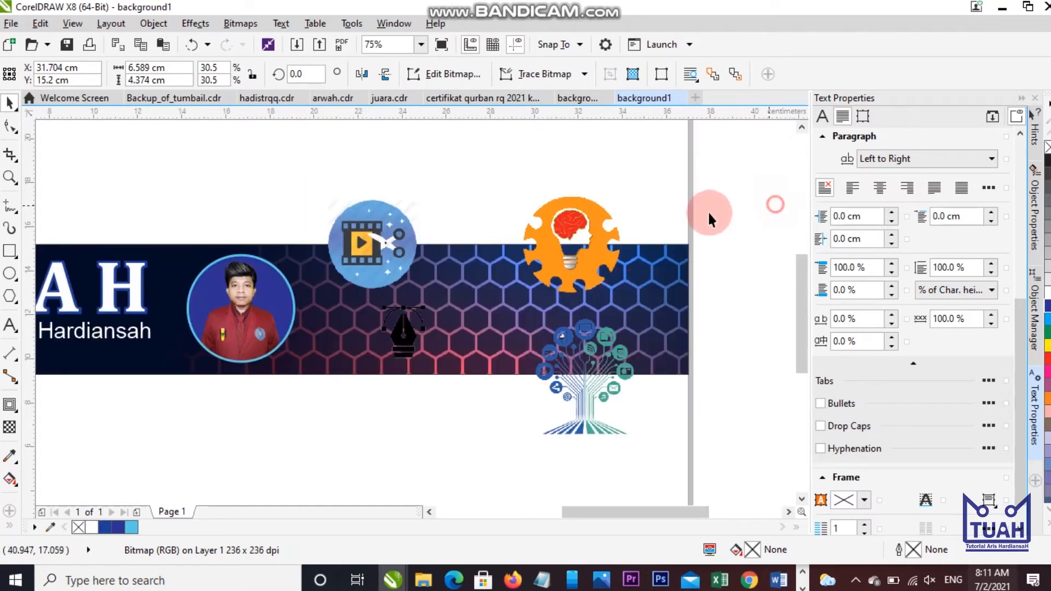
Copy the "Editor Design" text from the background aris.cdr reference and paste it into the background1 banner.
{"action": "left_click", "coordinate": [576, 97]}
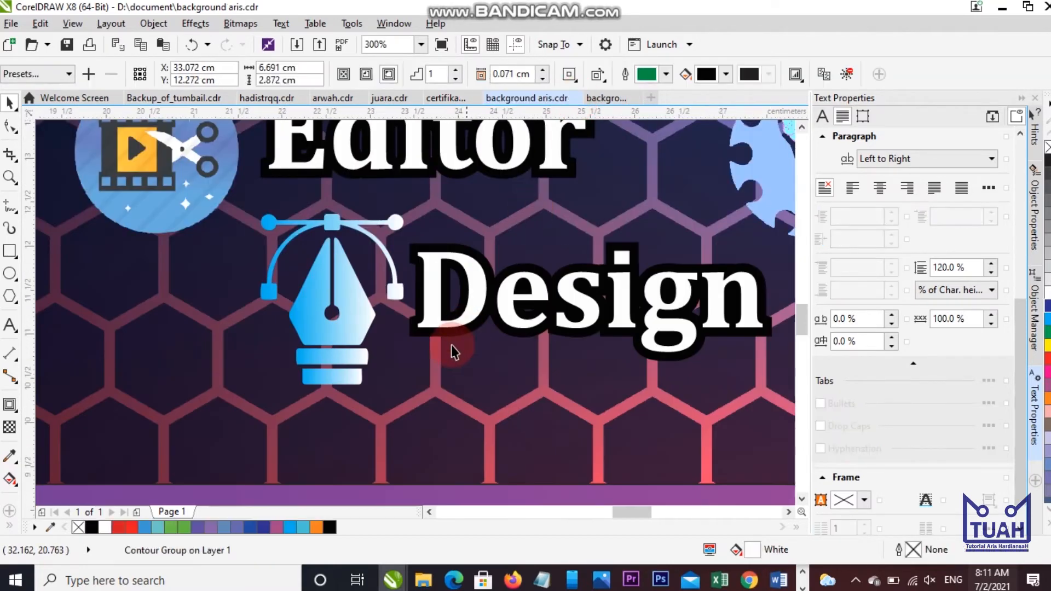
{"action": "left_click", "coordinate": [451, 350]}
{"action": "left_click", "coordinate": [437, 258]}
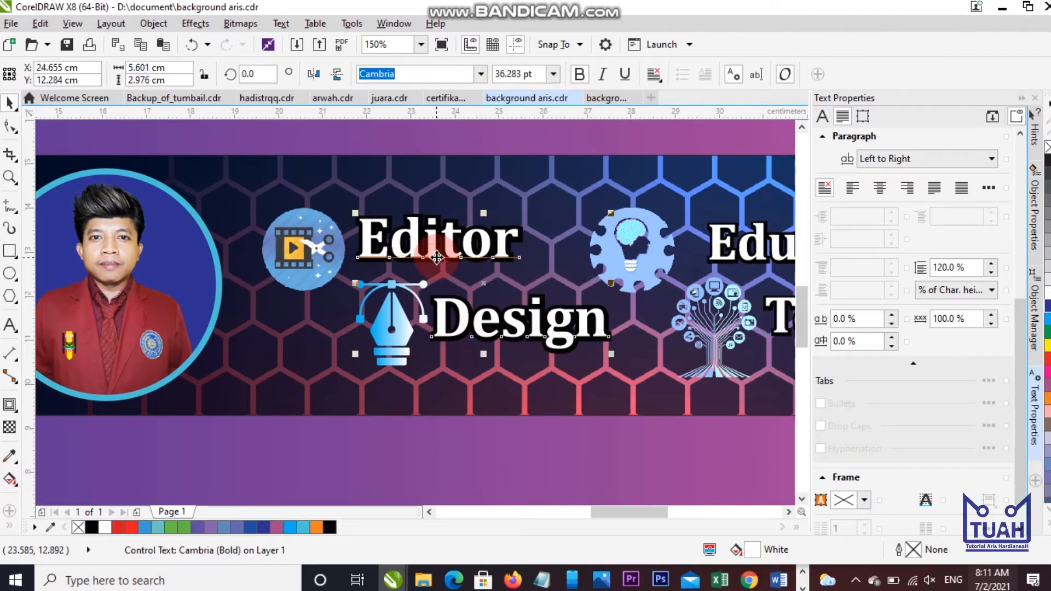
{"action": "left_click", "coordinate": [607, 100]}
{"action": "key", "text": "ctrl+v"}
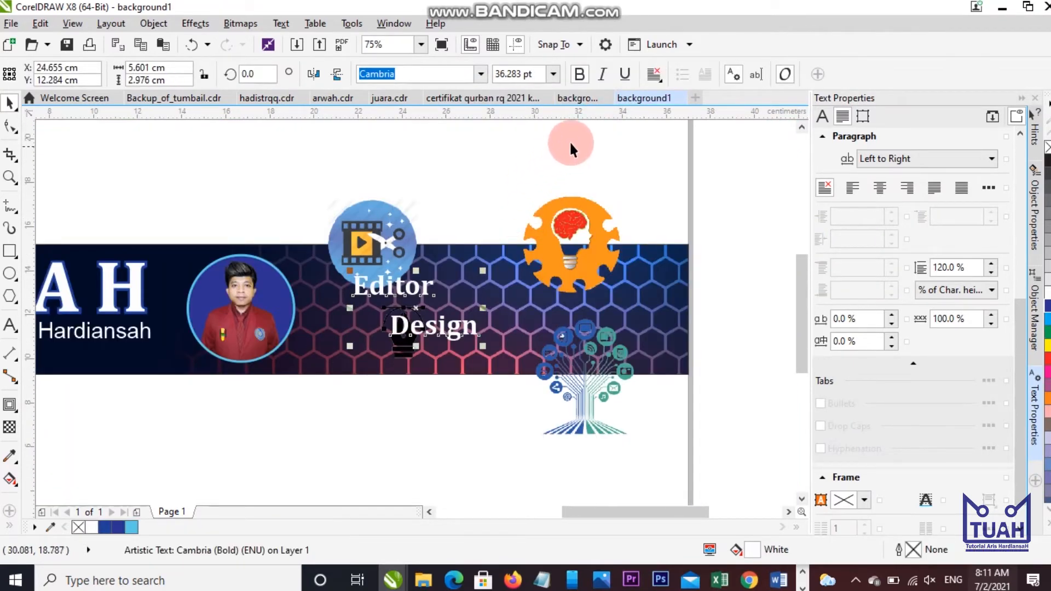
Copy the "Edukasi Teknologi" text from background aris.cdr, paste it into the background1 banner, and deselect it.
{"action": "left_click", "coordinate": [577, 99]}
{"action": "left_click", "coordinate": [723, 256]}
{"action": "scroll", "coordinate": [303, 272], "scroll_direction": "down", "scroll_amount": 2}
{"action": "key", "text": "ctrl+c"}
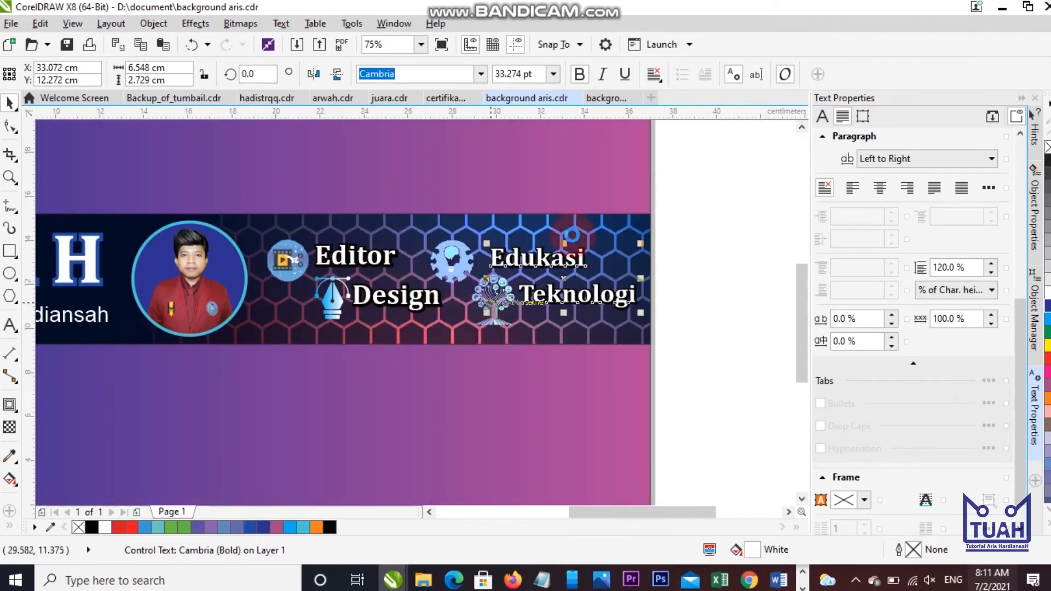
{"action": "left_click", "coordinate": [603, 99]}
{"action": "key", "text": "ctrl+v"}
{"action": "key", "text": "Escape"}
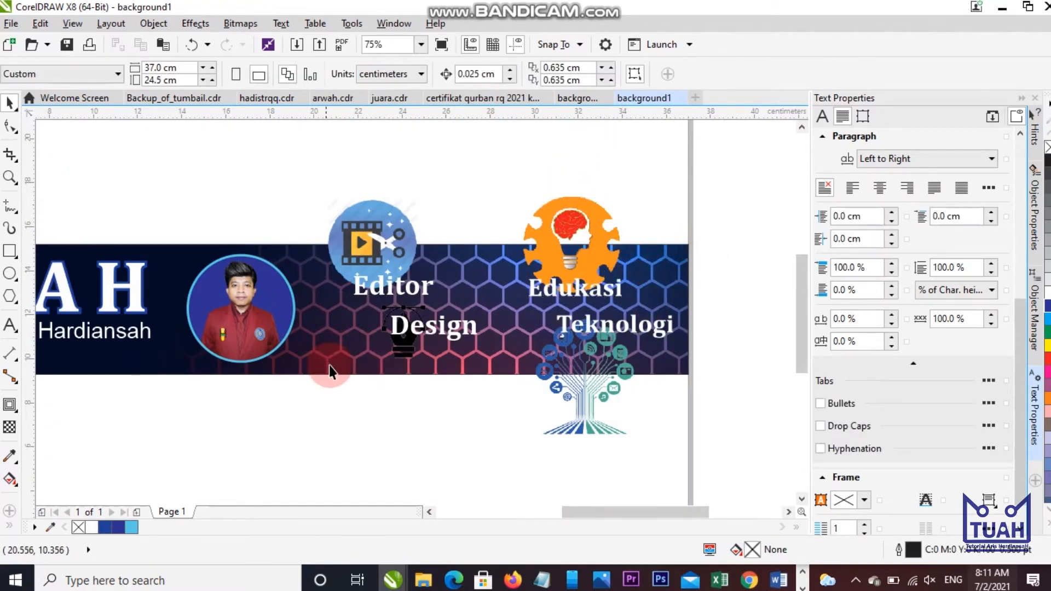
Shift the portrait circle slightly toward the title, to about X 15.99 cm, Y 12.14 cm, and deselect it.
{"action": "scroll", "coordinate": [534, 394], "scroll_direction": "down", "scroll_amount": 2}
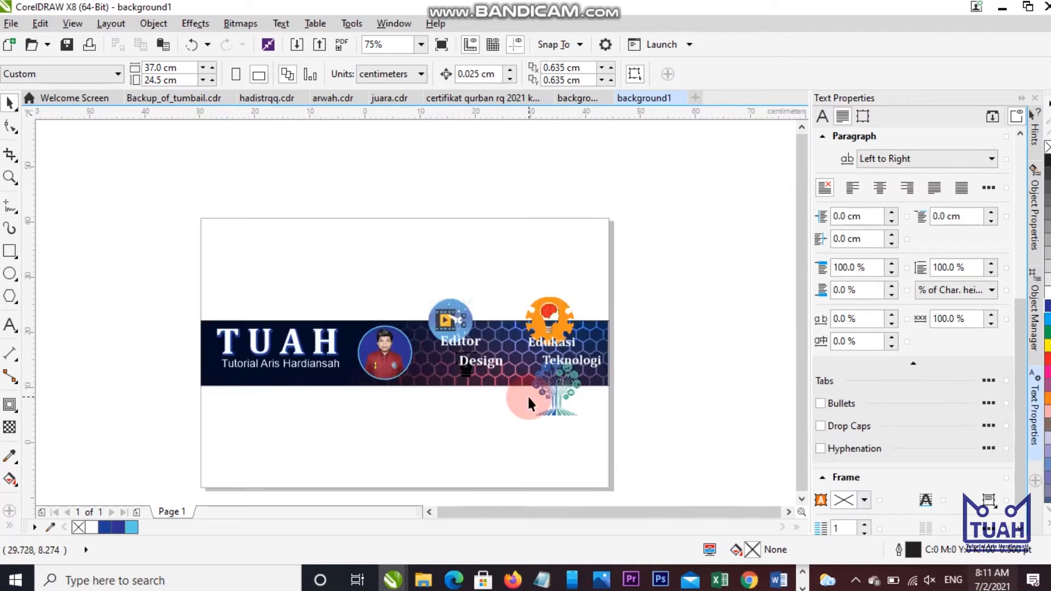
{"action": "scroll", "coordinate": [499, 410], "scroll_direction": "up", "scroll_amount": 1}
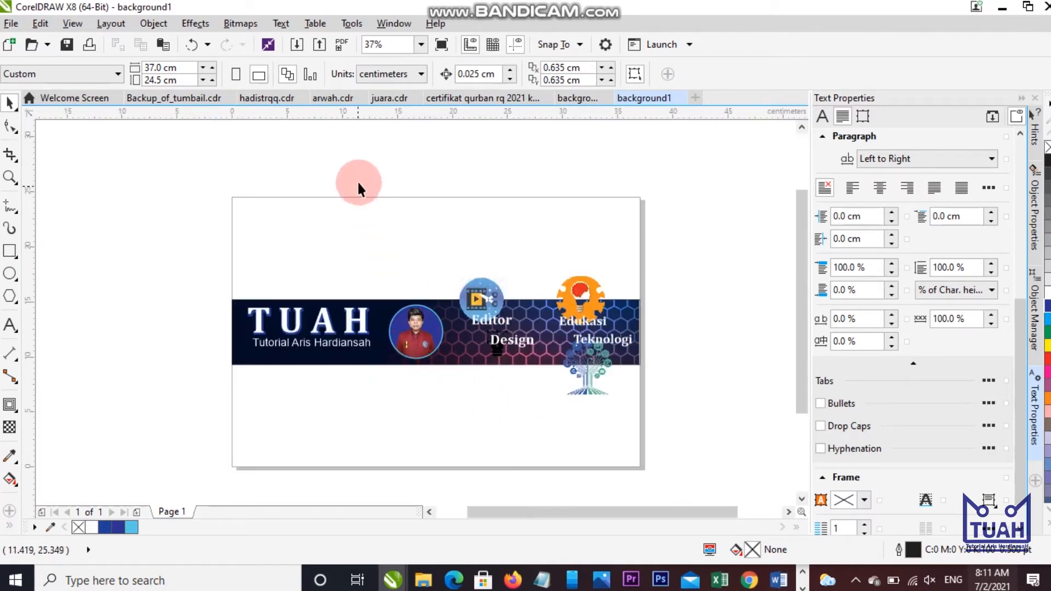
{"action": "left_click_drag", "start_coordinate": [452, 373], "coordinate": [454, 378]}
{"action": "scroll", "coordinate": [408, 334], "scroll_direction": "up", "scroll_amount": 2}
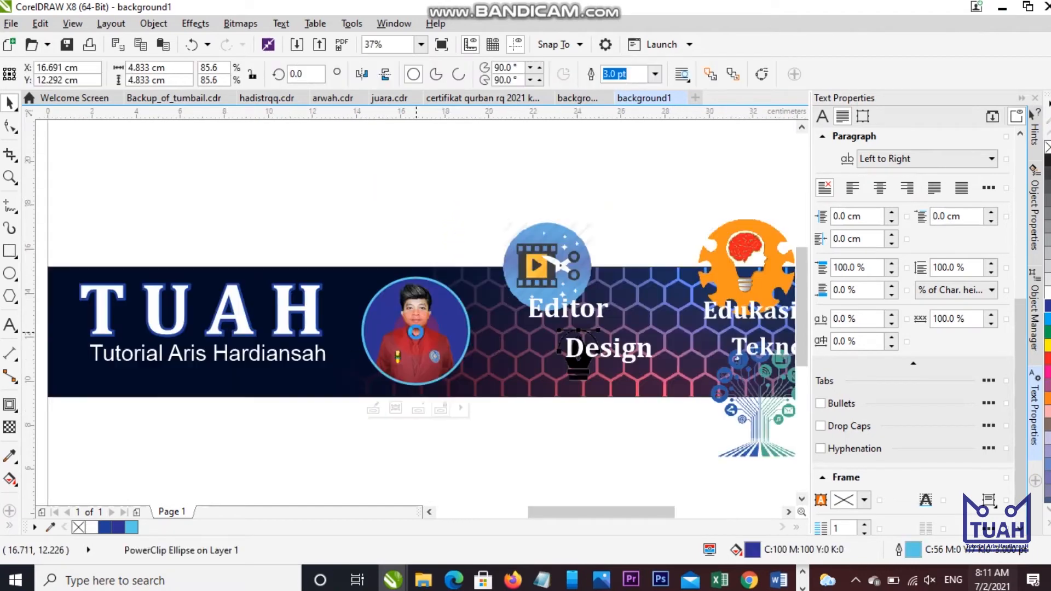
{"action": "left_click_drag", "start_coordinate": [382, 339], "coordinate": [385, 336]}
{"action": "scroll", "coordinate": [384, 336], "scroll_direction": "down", "scroll_amount": 2}
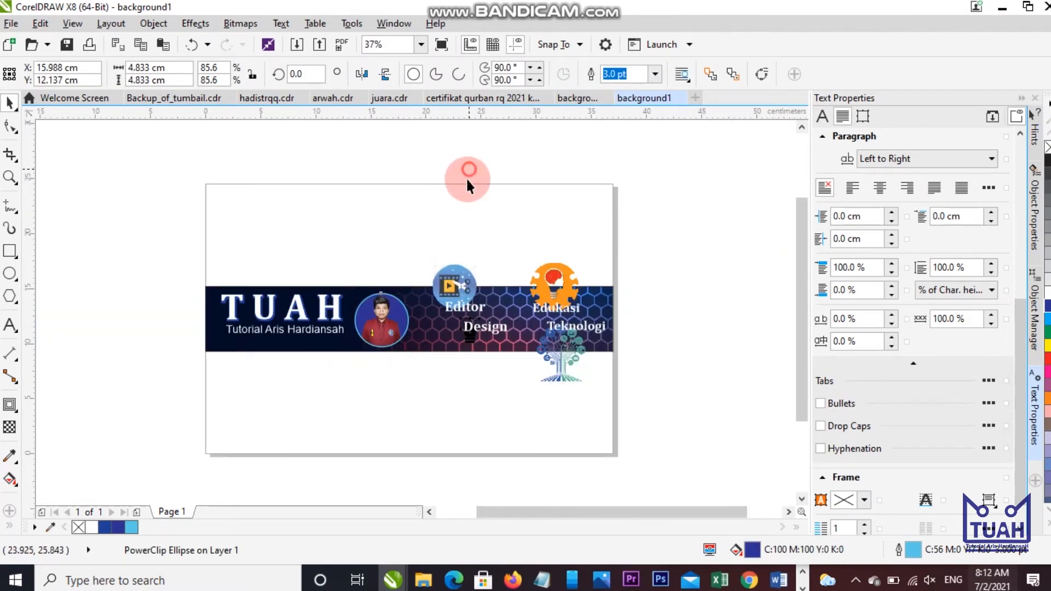
{"action": "left_click", "coordinate": [468, 180]}
Move the film-and-scissors icon in front of "Editor" and shrink it to about 2.58 cm square.
{"action": "scroll", "coordinate": [416, 314], "scroll_direction": "up", "scroll_amount": 2}
{"action": "left_click", "coordinate": [531, 207]}
{"action": "left_click_drag", "start_coordinate": [531, 207], "coordinate": [432, 287]}
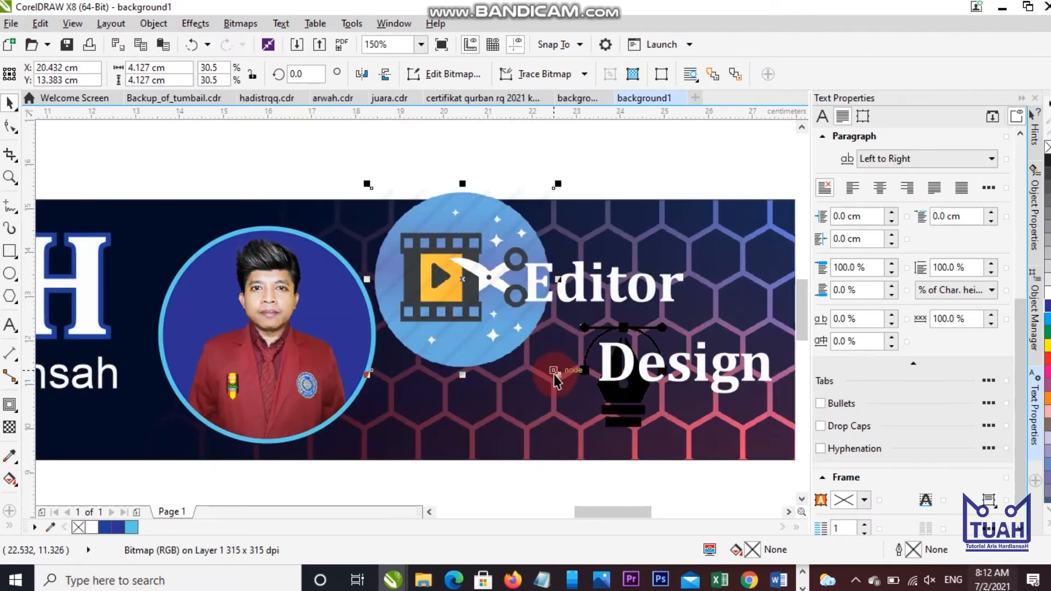
{"action": "left_click_drag", "start_coordinate": [558, 375], "coordinate": [486, 287]}
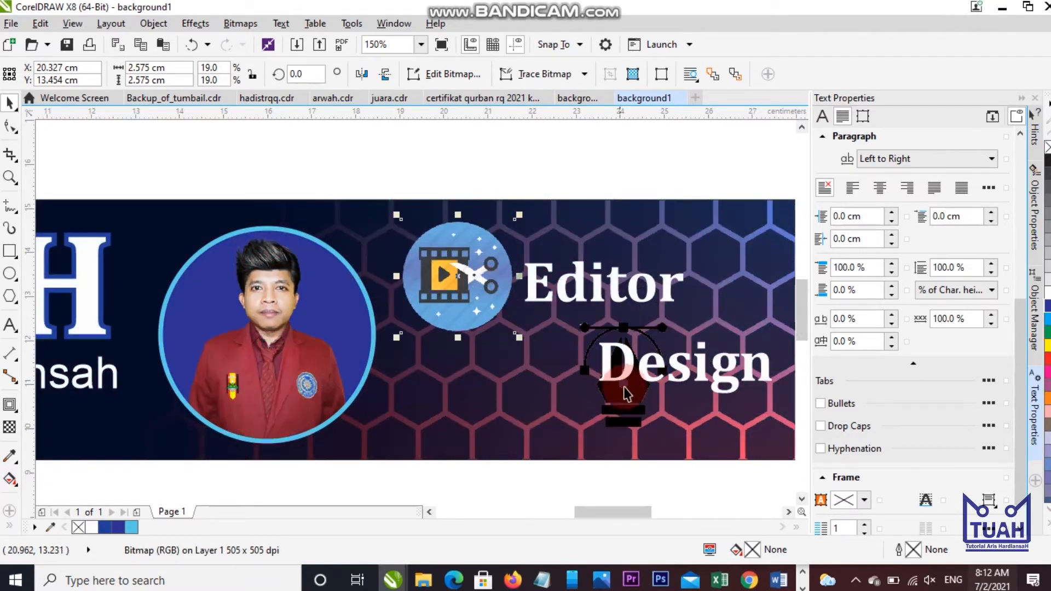
Move the pen-nib icon in front of "Design" and shrink it to about 2.18 cm square.
{"action": "left_click_drag", "start_coordinate": [630, 407], "coordinate": [545, 396]}
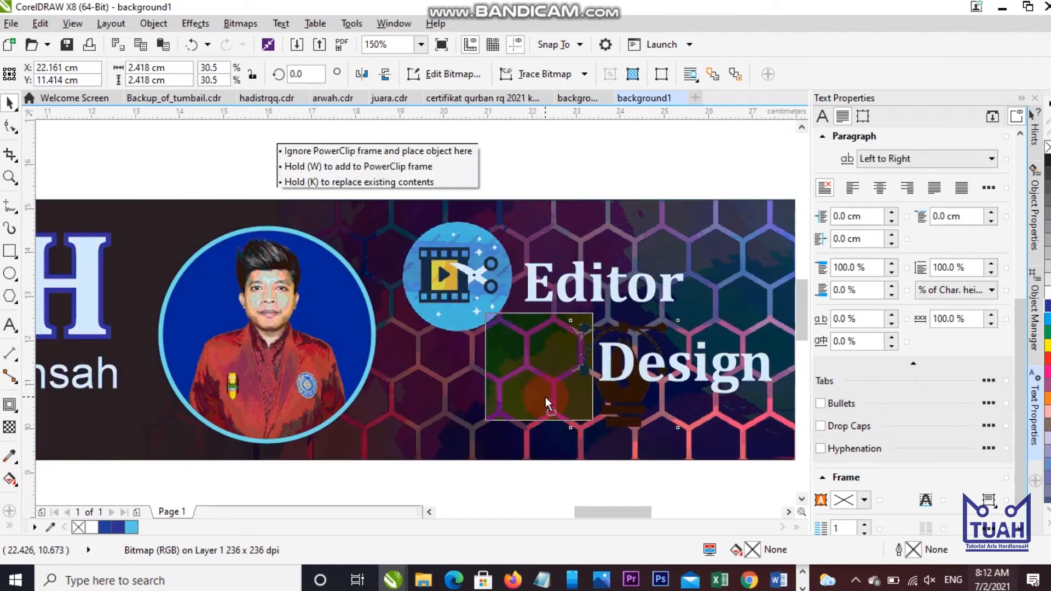
{"action": "left_click_drag", "start_coordinate": [595, 424], "coordinate": [564, 384]}
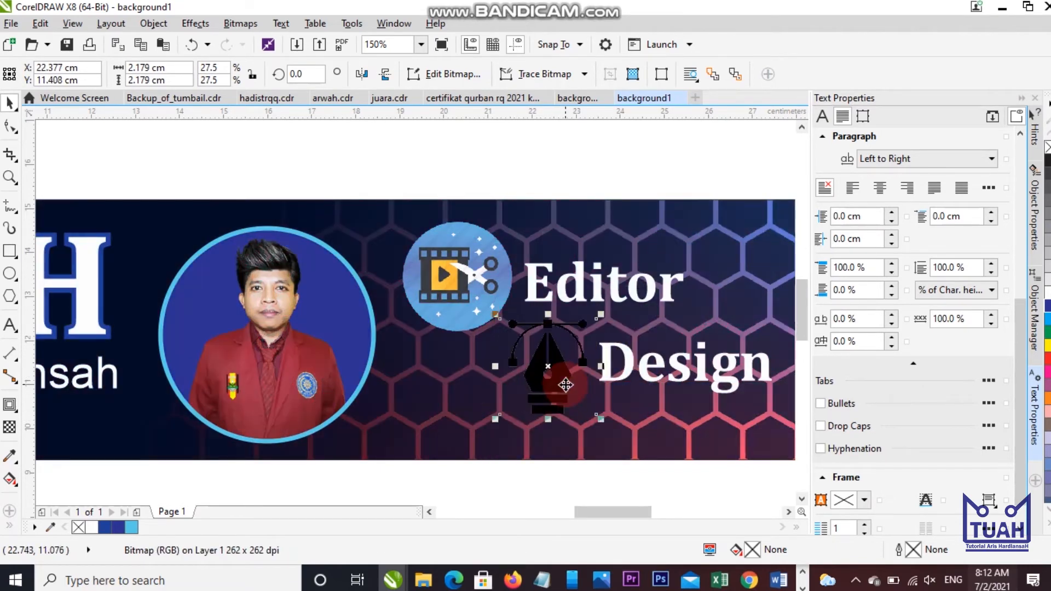
{"action": "scroll", "coordinate": [424, 328], "scroll_direction": "down", "scroll_amount": 2}
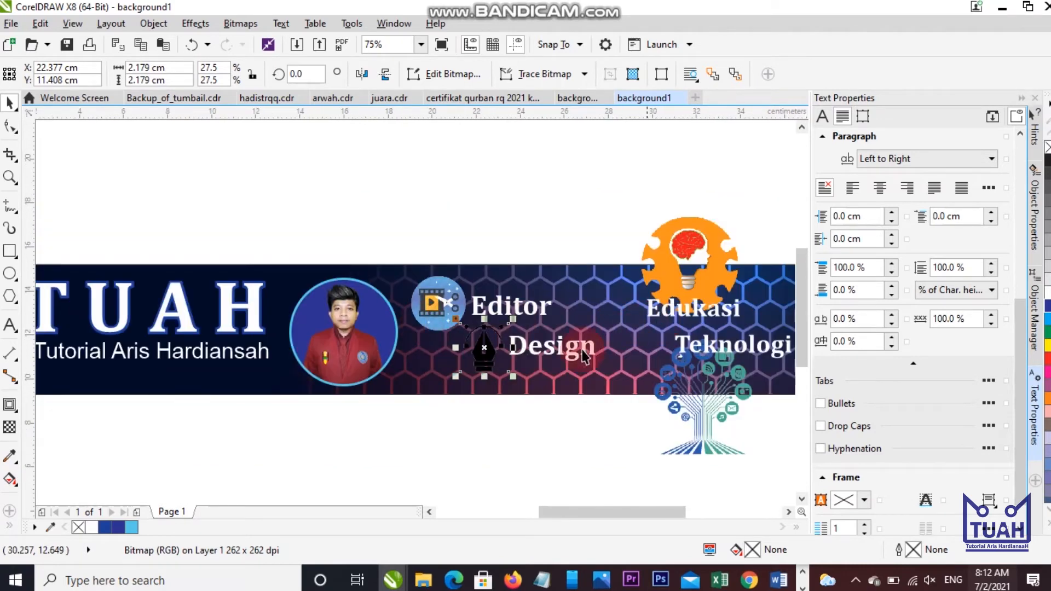
Reduce the film-and-scissors icon to about 2.35 cm square and center it in front of "Editor".
{"action": "left_click", "coordinate": [449, 313]}
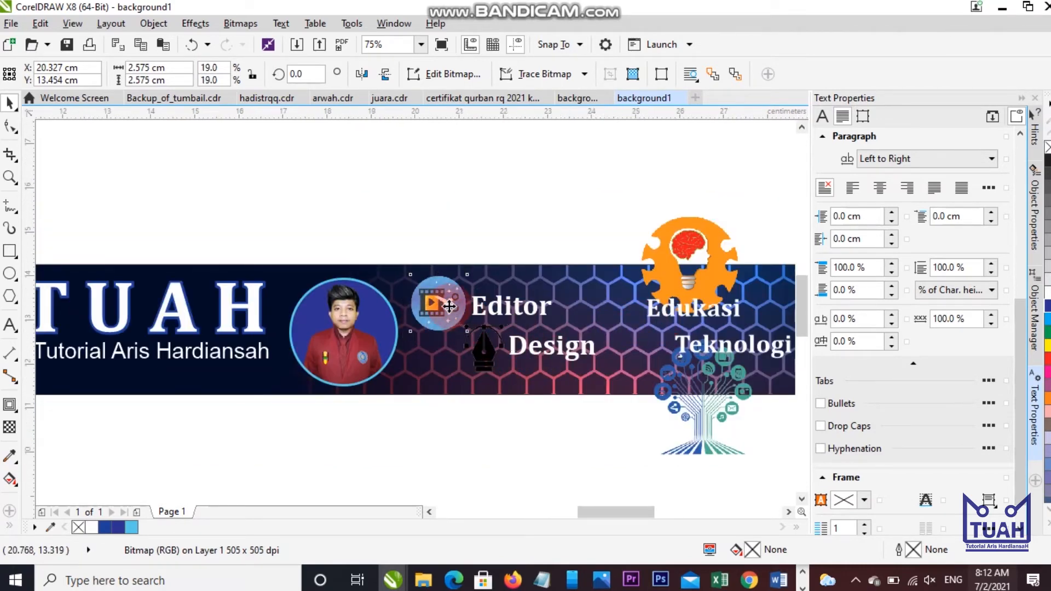
{"action": "scroll", "coordinate": [449, 310], "scroll_direction": "up", "scroll_amount": 2}
{"action": "left_click_drag", "start_coordinate": [489, 242], "coordinate": [480, 248]}
{"action": "left_click_drag", "start_coordinate": [452, 300], "coordinate": [453, 301]}
{"action": "scroll", "coordinate": [446, 290], "scroll_direction": "down", "scroll_amount": 2}
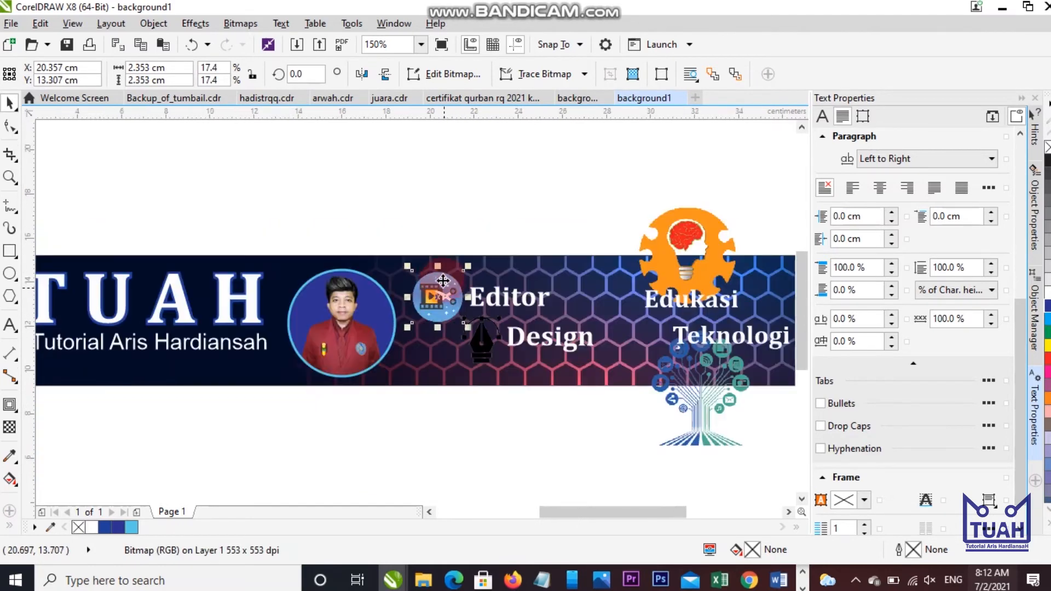
Scale the orange light-bulb icon down to about 3.45 × 2.29 cm and place it in front of "Edukasi".
{"action": "scroll", "coordinate": [446, 272], "scroll_direction": "down", "scroll_amount": 2}
{"action": "scroll", "coordinate": [601, 251], "scroll_direction": "up", "scroll_amount": 2}
{"action": "left_click", "coordinate": [587, 233]}
{"action": "left_click_drag", "start_coordinate": [586, 233], "coordinate": [498, 279]}
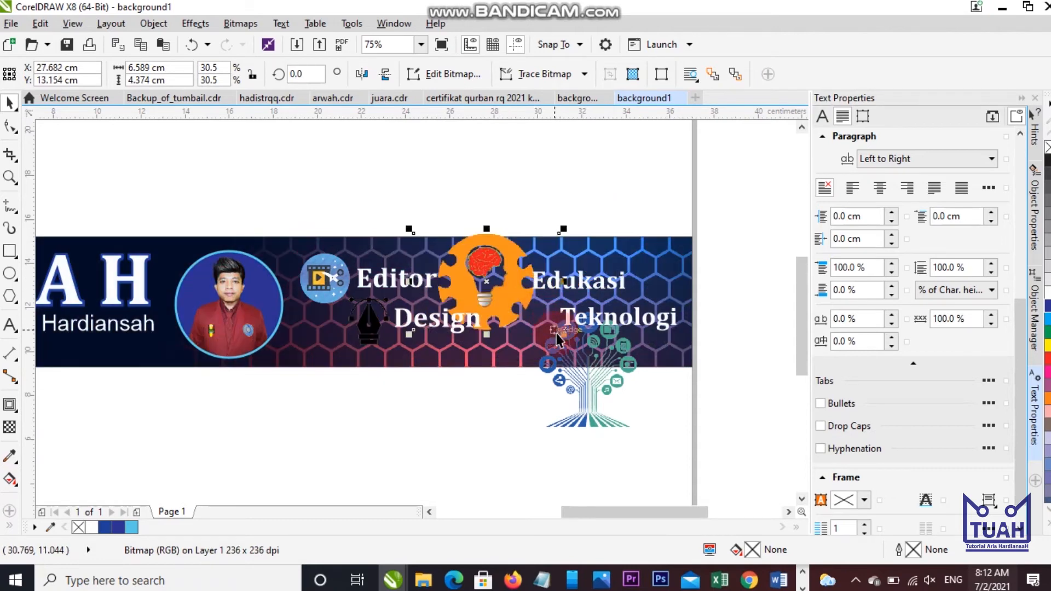
{"action": "left_click_drag", "start_coordinate": [559, 331], "coordinate": [489, 283]}
{"action": "scroll", "coordinate": [467, 260], "scroll_direction": "up", "scroll_amount": 2}
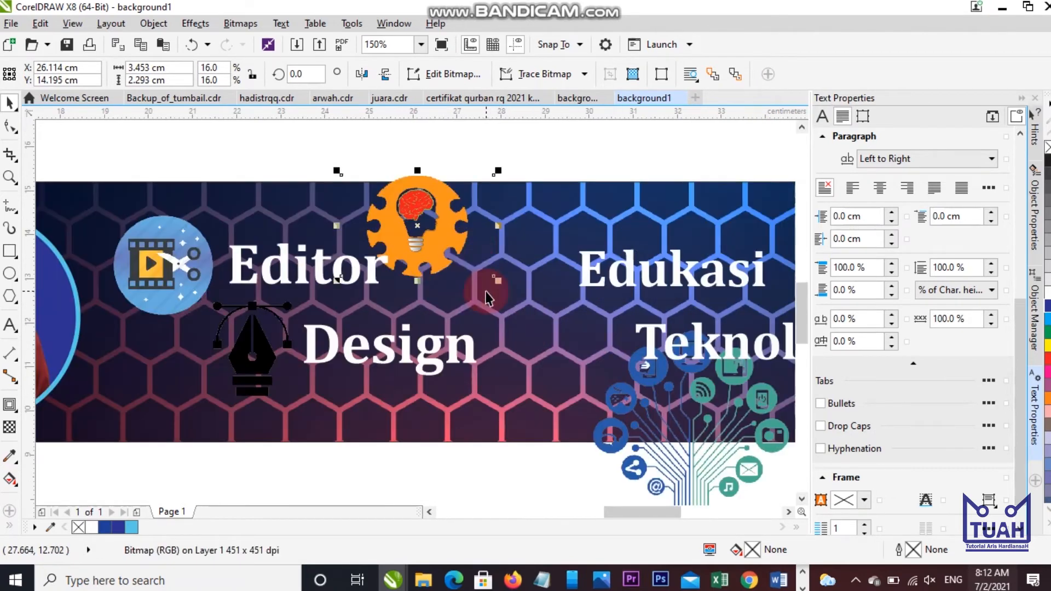
{"action": "left_click_drag", "start_coordinate": [451, 228], "coordinate": [547, 258]}
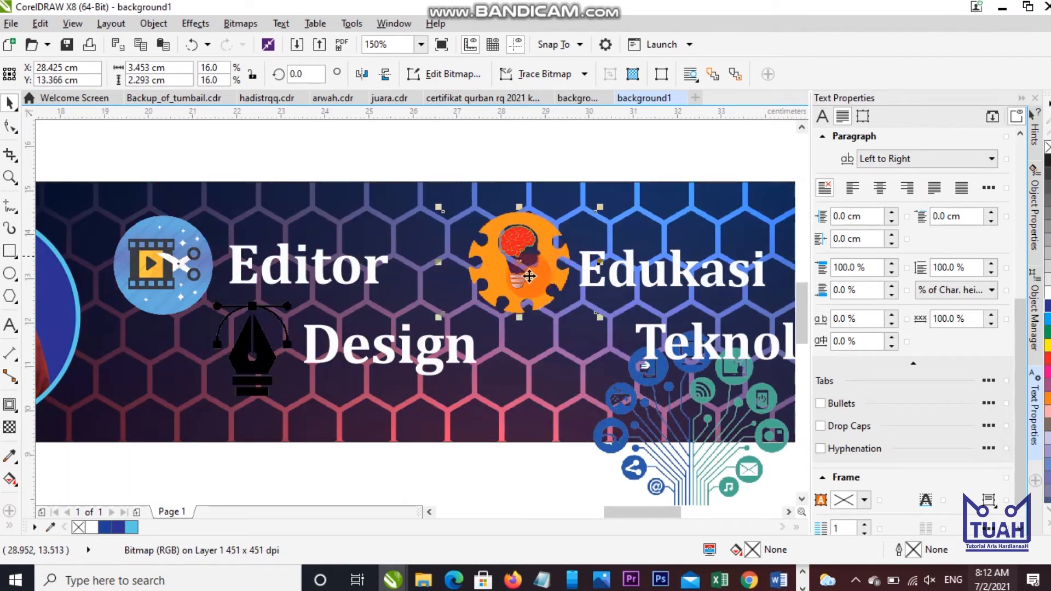
{"action": "scroll", "coordinate": [540, 262], "scroll_direction": "down", "scroll_amount": 2}
Scale the tree icon down to about 2.28 × 2.34 cm and place it in front of "Teknologi".
{"action": "left_click", "coordinate": [596, 369]}
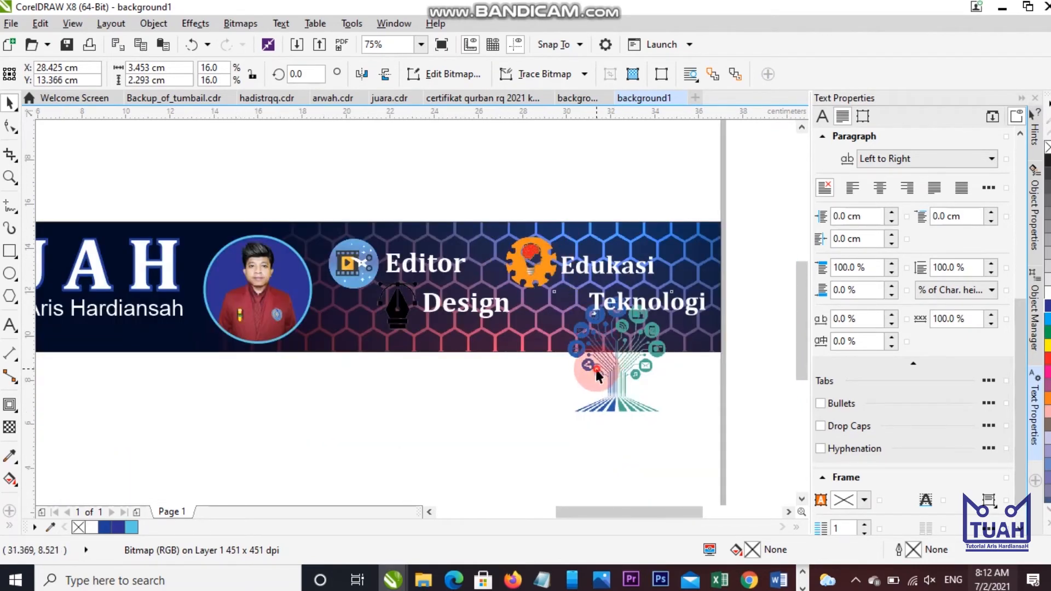
{"action": "left_click_drag", "start_coordinate": [600, 365], "coordinate": [568, 336]}
{"action": "left_click_drag", "start_coordinate": [644, 387], "coordinate": [591, 349]}
{"action": "scroll", "coordinate": [581, 315], "scroll_direction": "up", "scroll_amount": 1}
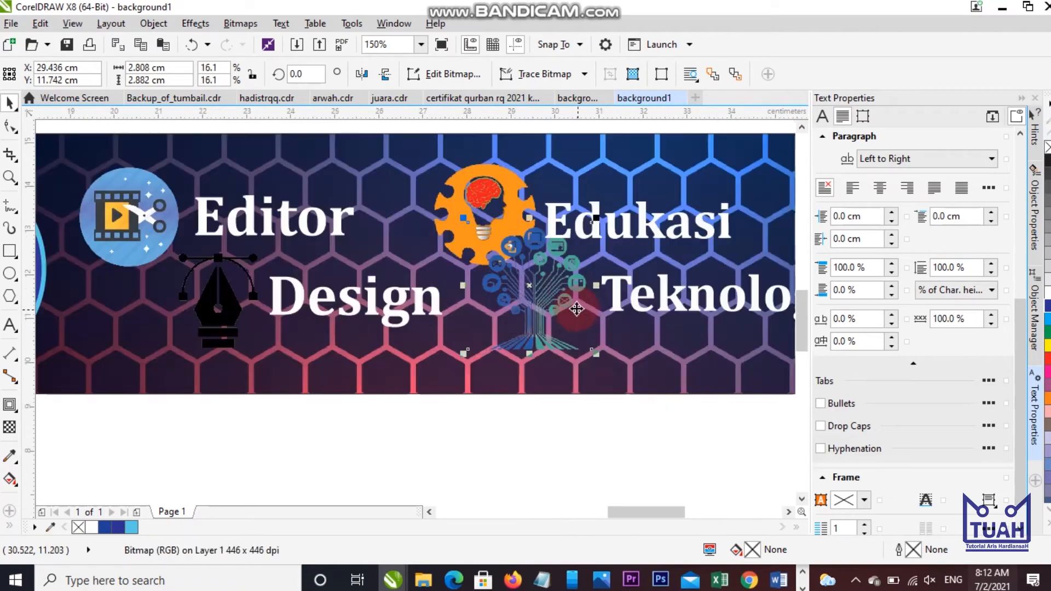
{"action": "mouse_move", "coordinate": [553, 291]}
{"action": "left_mouse_down"}
{"action": "mouse_move", "coordinate": [582, 307]}
{"action": "mouse_move", "coordinate": [569, 300]}
{"action": "left_mouse_up"}
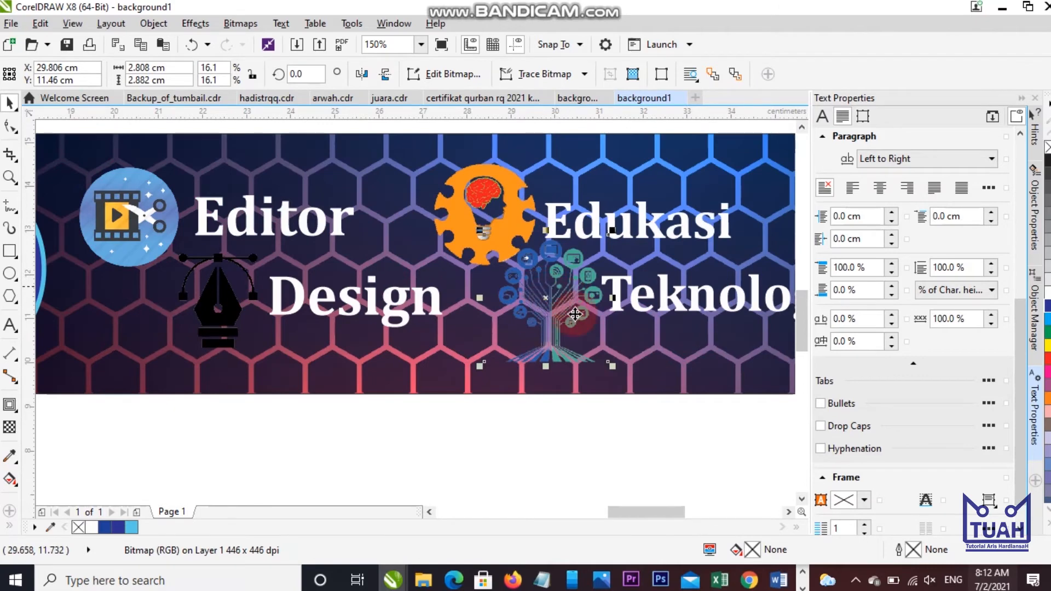
{"action": "left_click_drag", "start_coordinate": [611, 365], "coordinate": [588, 343]}
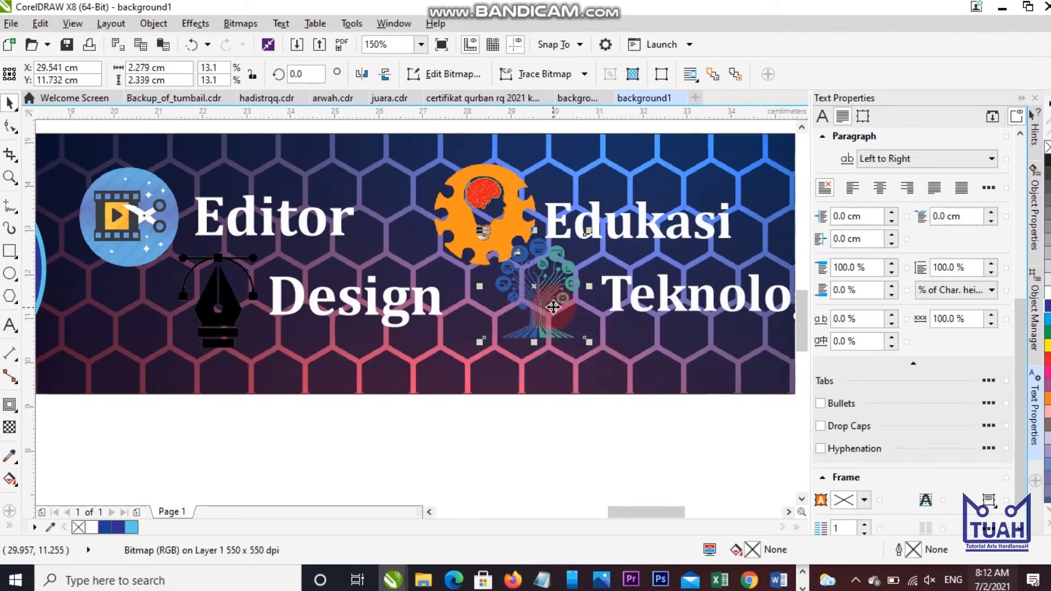
{"action": "left_click_drag", "start_coordinate": [552, 304], "coordinate": [563, 317]}
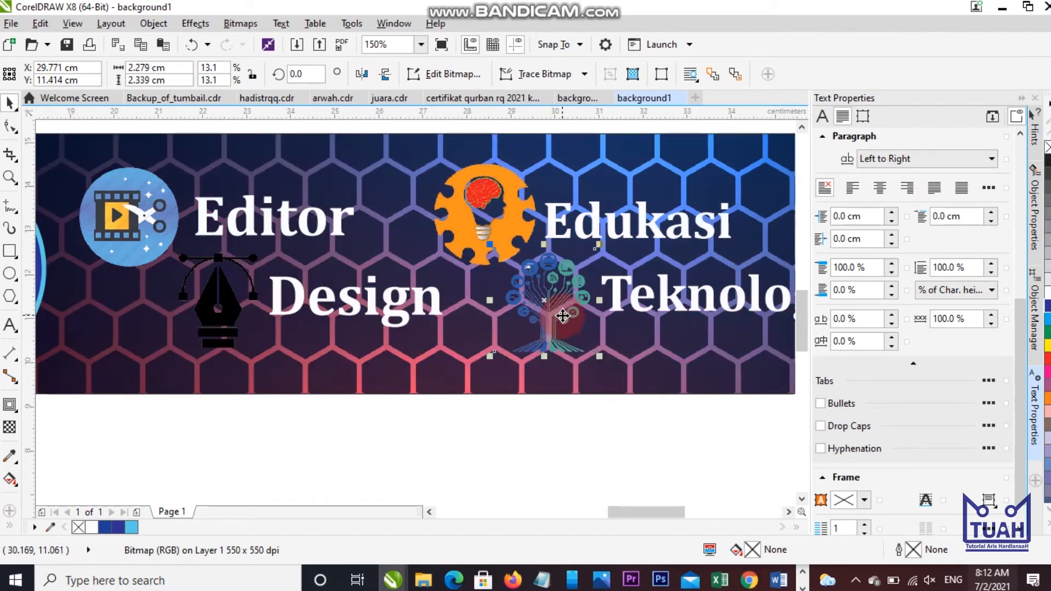
Compare the banner's icons and topic labels with the reference design in background aris.cdr, and return to background1.
{"action": "scroll", "coordinate": [568, 322], "scroll_direction": "down", "scroll_amount": 2}
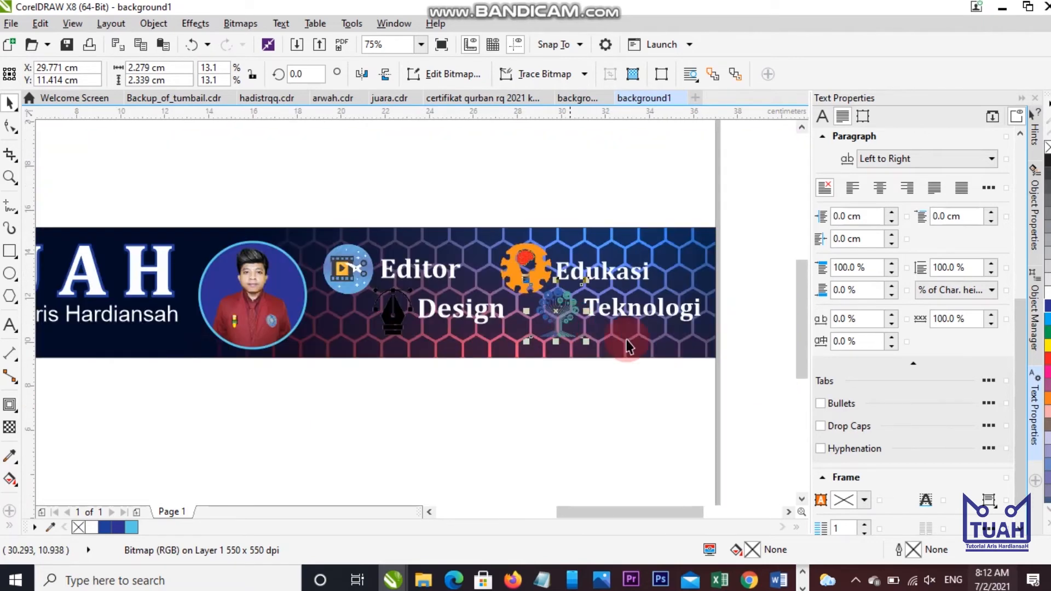
{"action": "left_click", "coordinate": [741, 298]}
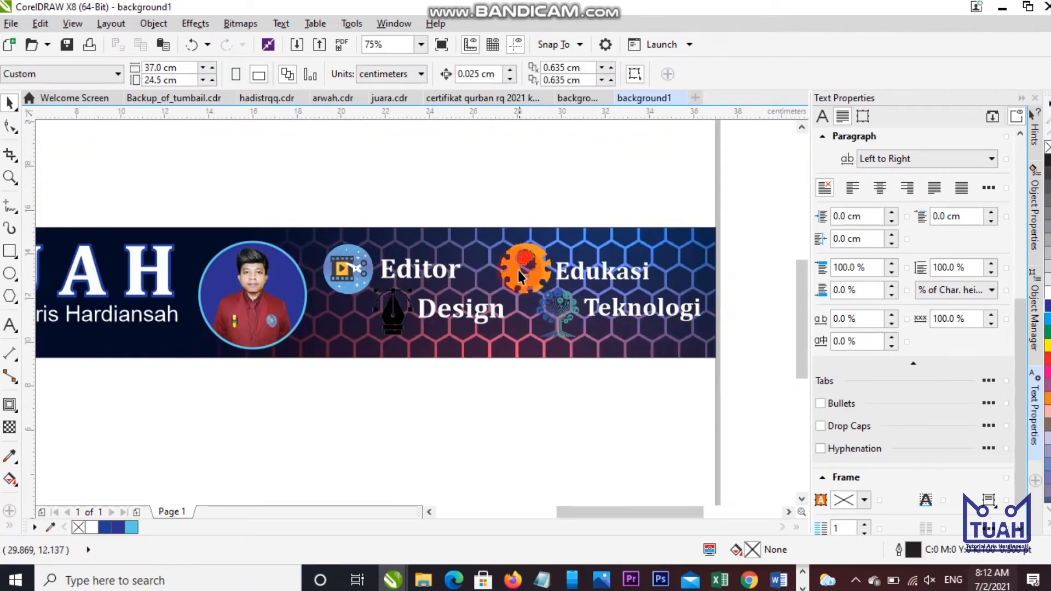
{"action": "left_click", "coordinate": [579, 97]}
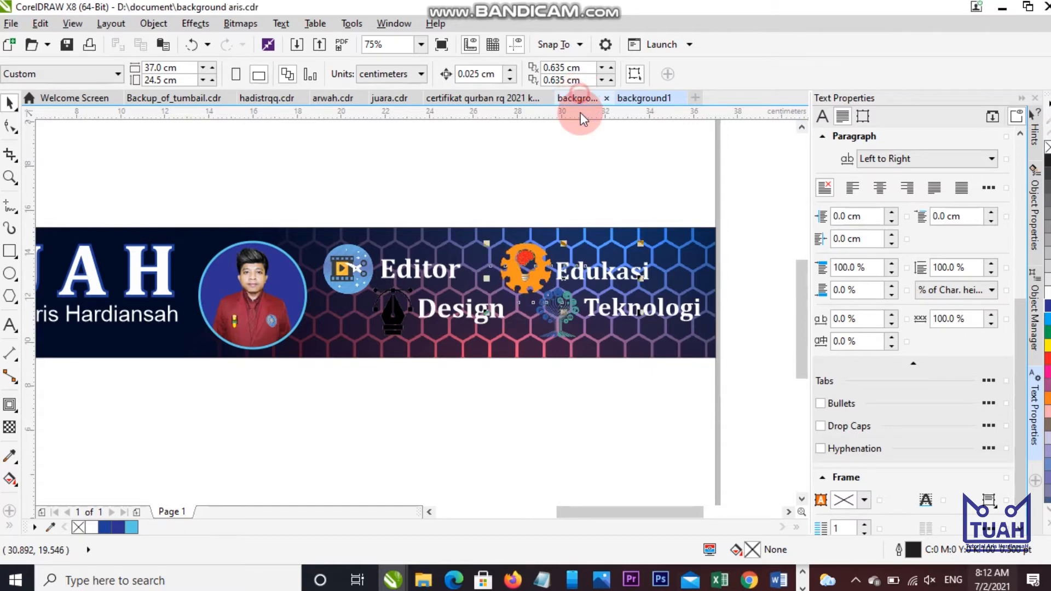
{"action": "scroll", "coordinate": [361, 267], "scroll_direction": "up", "scroll_amount": 2}
{"action": "left_click", "coordinate": [356, 260]}
{"action": "left_click", "coordinate": [605, 97]}
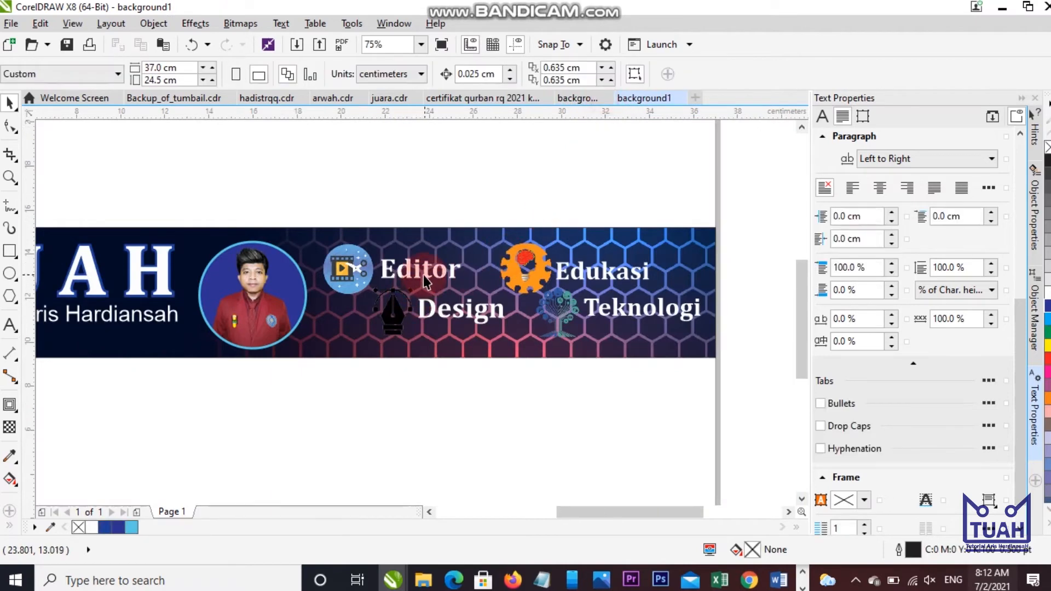
Add a one-step outside contour of about 0.076 cm around the "Editor" and "Design" text.
{"action": "left_click", "coordinate": [427, 279]}
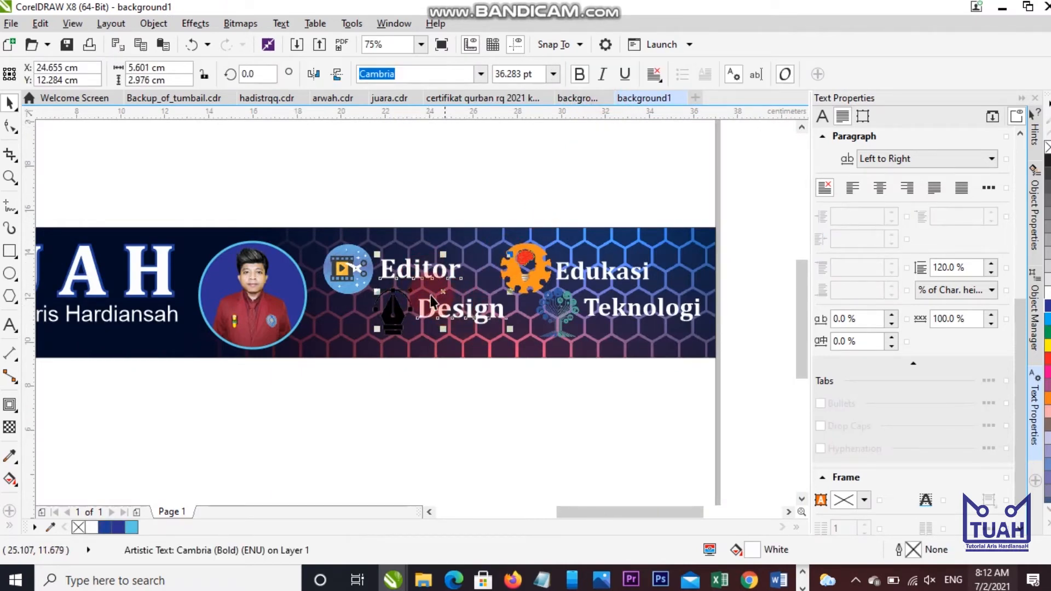
{"action": "left_click", "coordinate": [13, 407]}
{"action": "left_click_drag", "start_coordinate": [13, 410], "coordinate": [41, 423]}
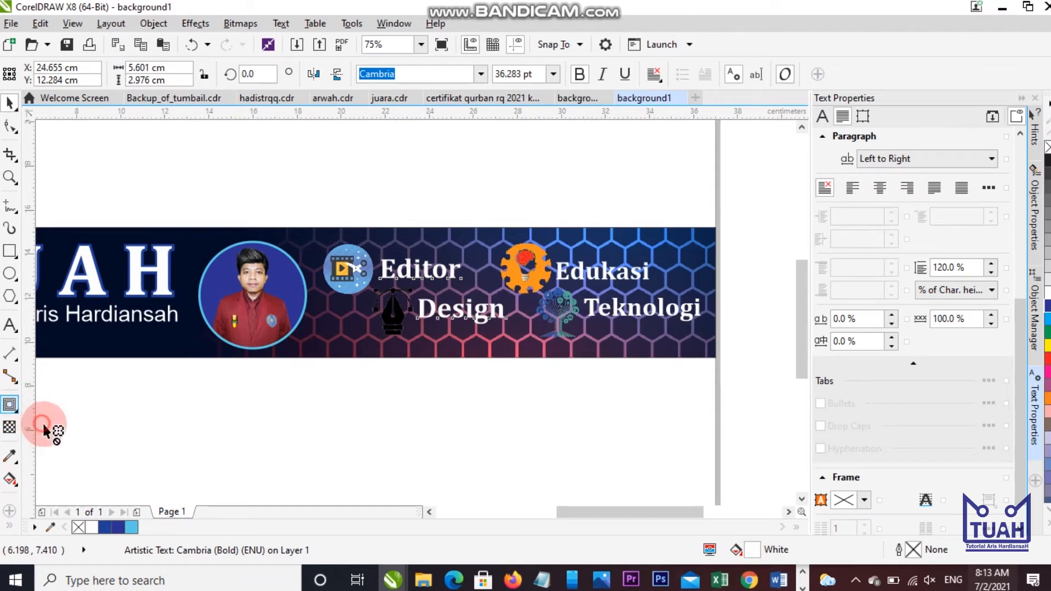
{"action": "scroll", "coordinate": [405, 274], "scroll_direction": "up", "scroll_amount": 4}
{"action": "left_click_drag", "start_coordinate": [448, 337], "coordinate": [514, 235]}
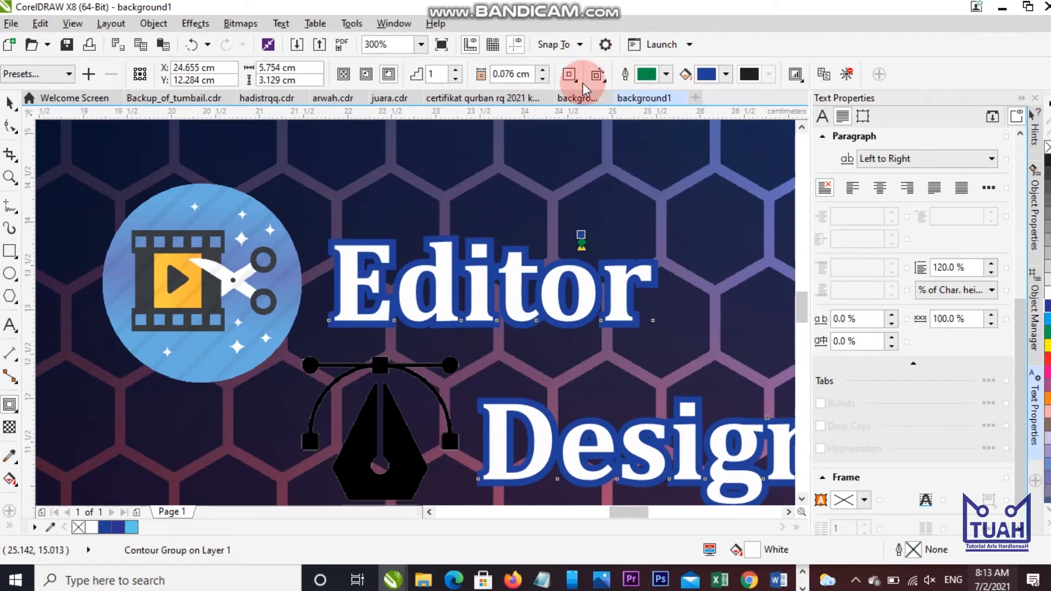
Check the text contour in background aris.cdr and set the "Editor" and "Design" contour fill to black in background1.
{"action": "left_click", "coordinate": [575, 99]}
{"action": "left_click", "coordinate": [635, 98]}
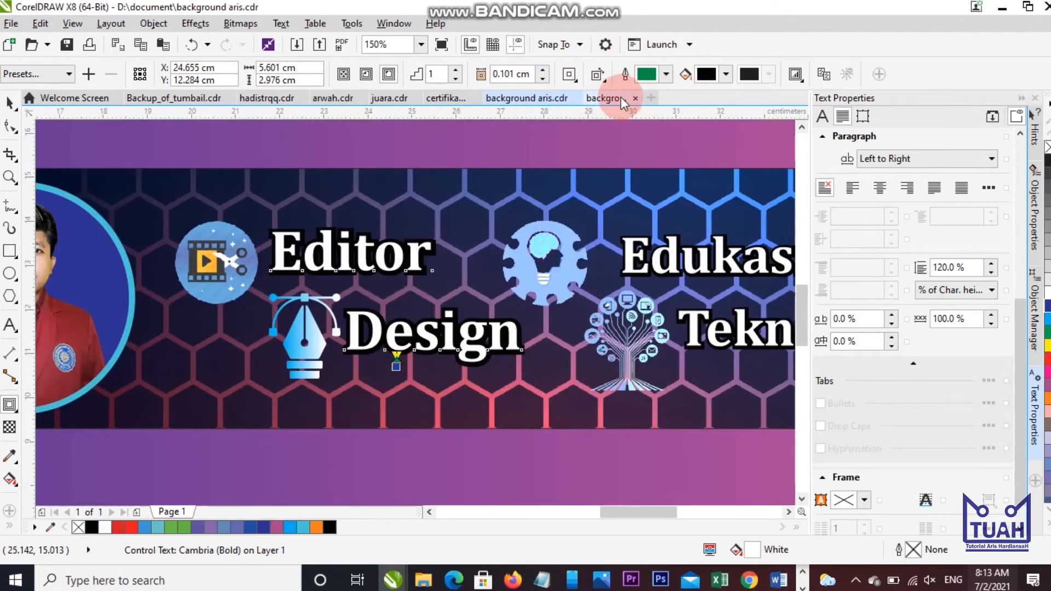
{"action": "left_click", "coordinate": [620, 97]}
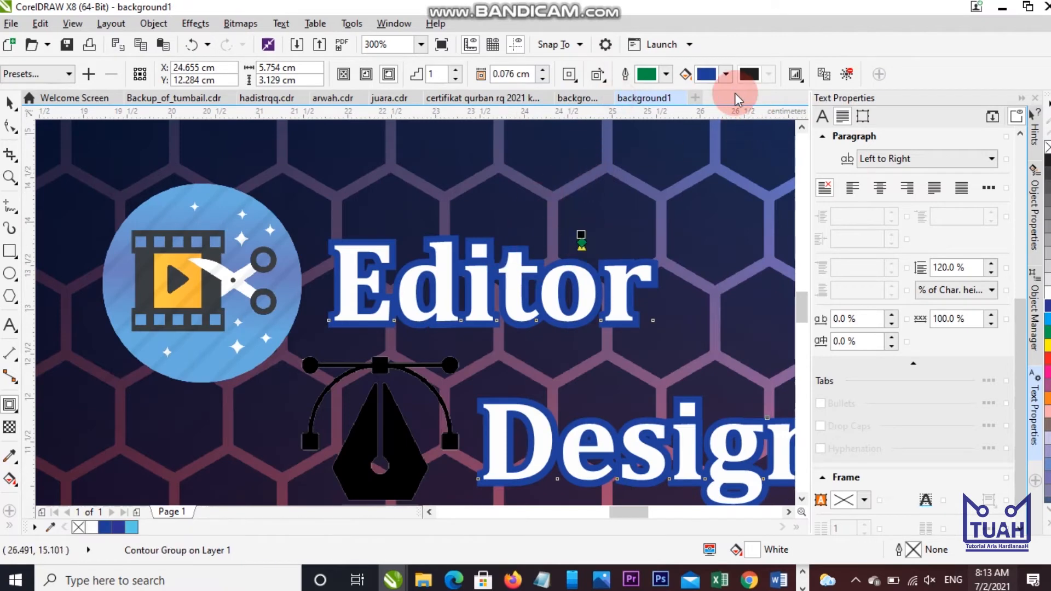
{"action": "left_click", "coordinate": [726, 74]}
{"action": "left_click_drag", "start_coordinate": [784, 227], "coordinate": [792, 240]}
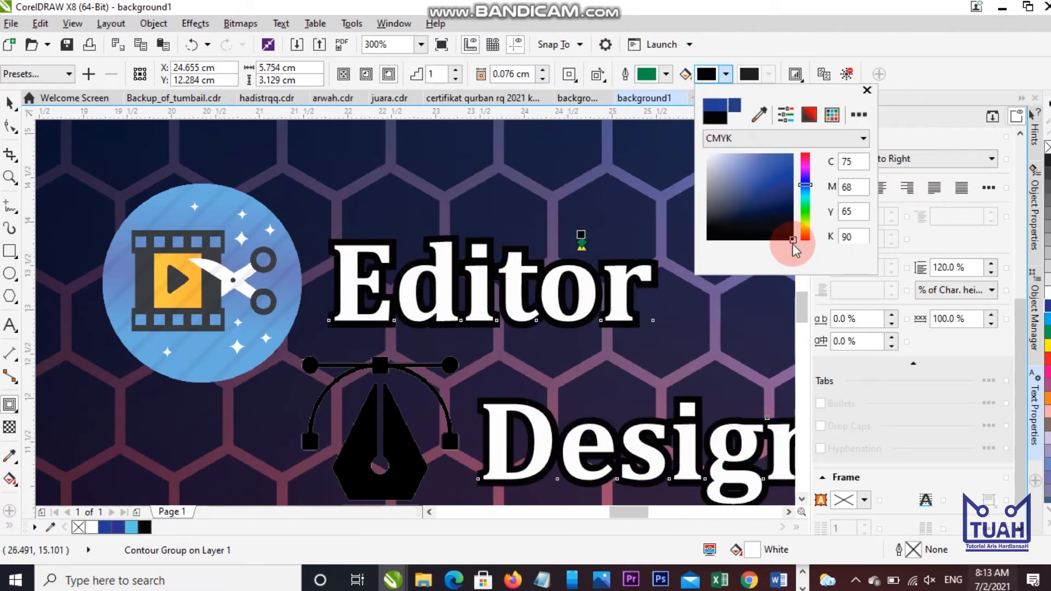
{"action": "left_click", "coordinate": [15, 105]}
Add a black one-step outside contour of about 0.044 cm around the "Edukasi" and "Teknologi" text.
{"action": "scroll", "coordinate": [141, 156], "scroll_direction": "down", "scroll_amount": 2}
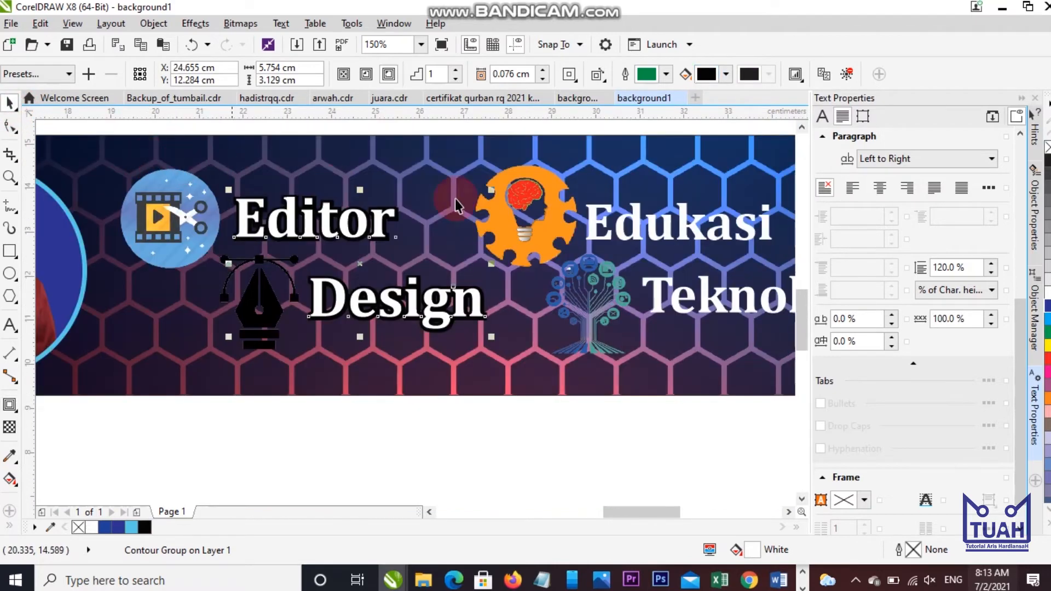
{"action": "left_click", "coordinate": [637, 232]}
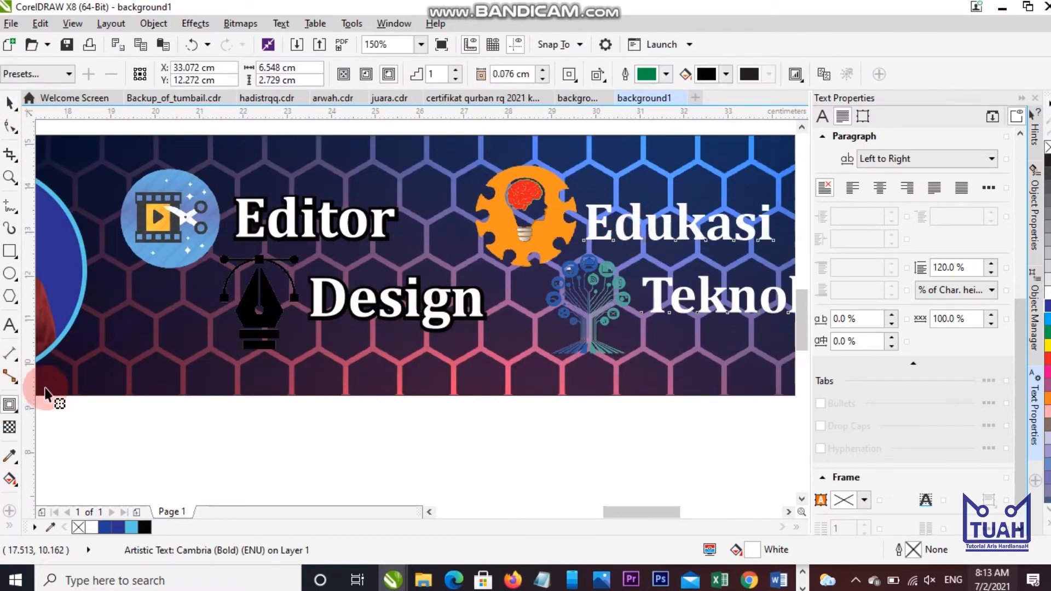
{"action": "scroll", "coordinate": [698, 239], "scroll_direction": "up", "scroll_amount": 2}
{"action": "scroll", "coordinate": [699, 239], "scroll_direction": "up", "scroll_amount": 2}
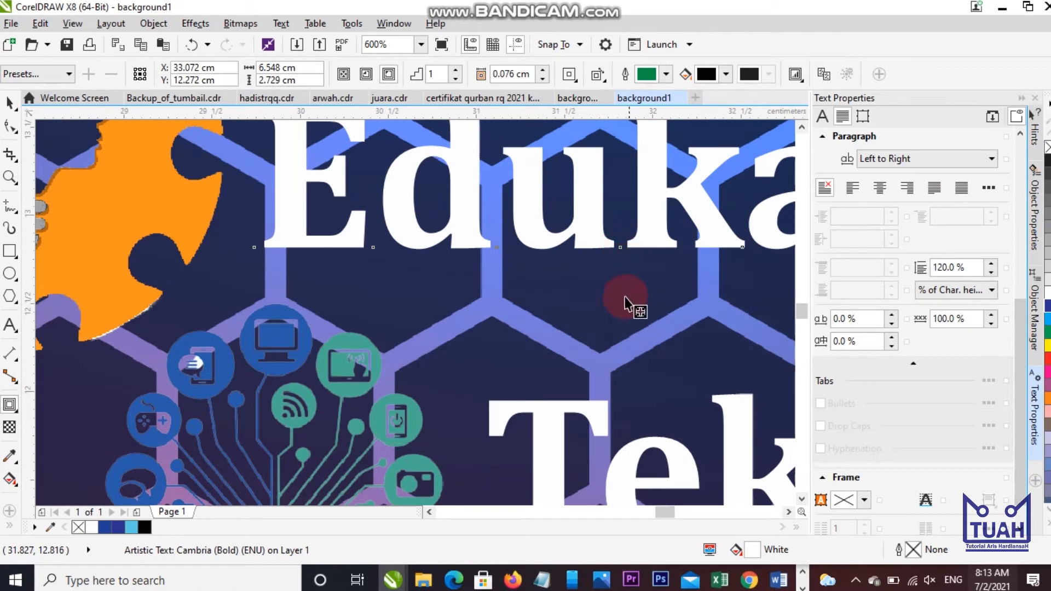
{"action": "left_click_drag", "start_coordinate": [630, 126], "coordinate": [631, 103]}
{"action": "scroll", "coordinate": [541, 217], "scroll_direction": "down", "scroll_amount": 4}
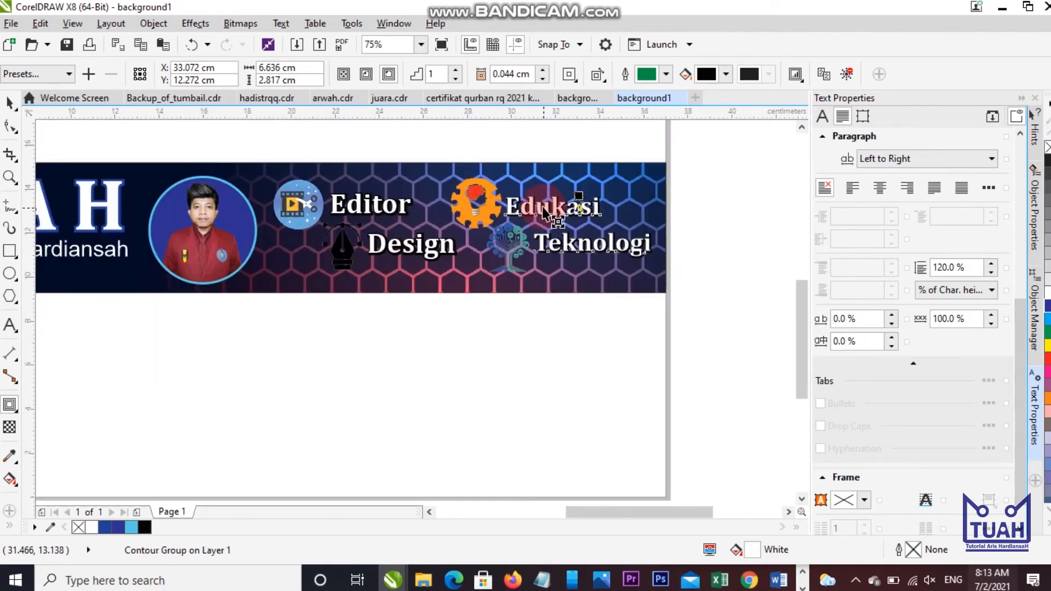
{"action": "left_click", "coordinate": [10, 102]}
Examine the icon colouring in background aris.cdr, especially the pen nib, against the icons in background1.
{"action": "left_click", "coordinate": [556, 77]}
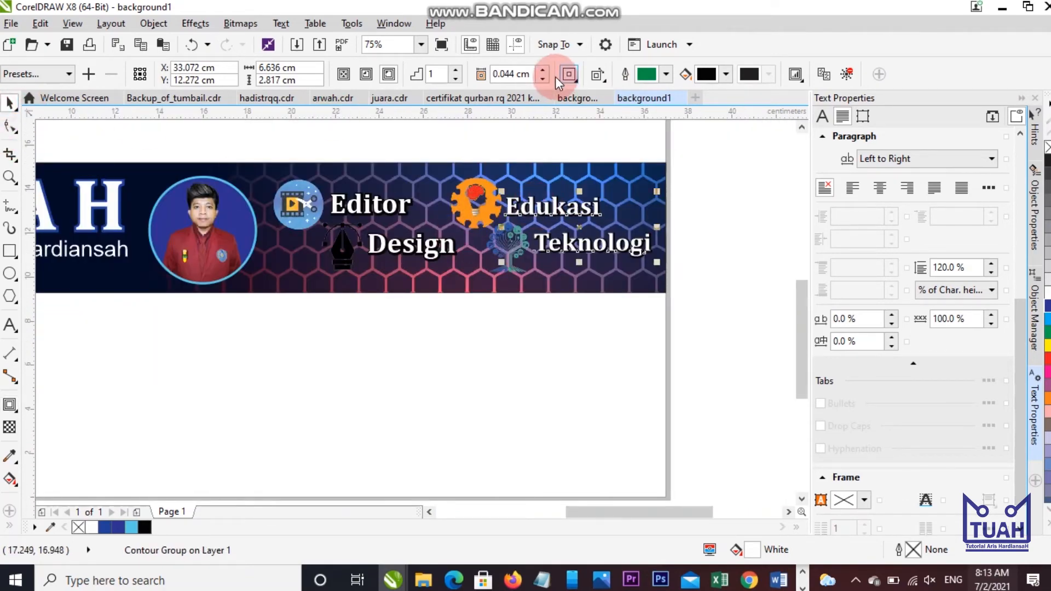
{"action": "left_click", "coordinate": [580, 103]}
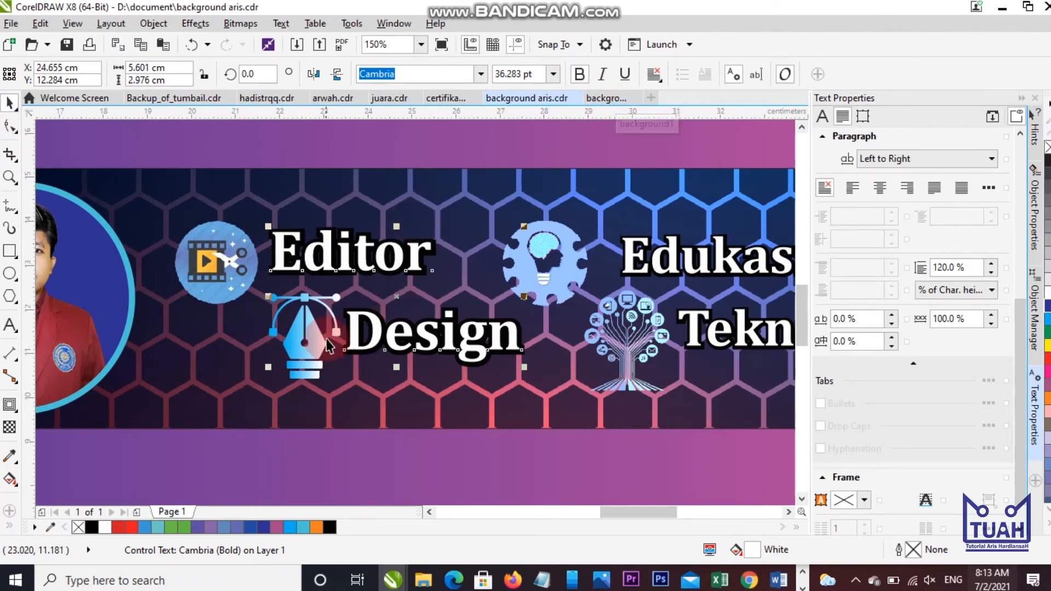
{"action": "left_click", "coordinate": [604, 98]}
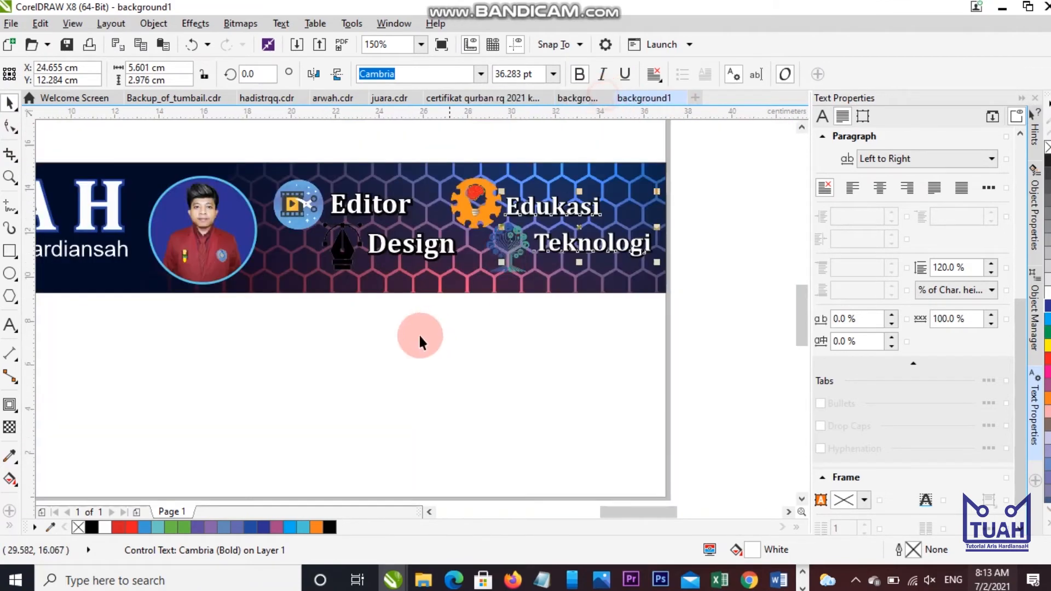
{"action": "scroll", "coordinate": [363, 258], "scroll_direction": "up", "scroll_amount": 2}
{"action": "left_click", "coordinate": [575, 102]}
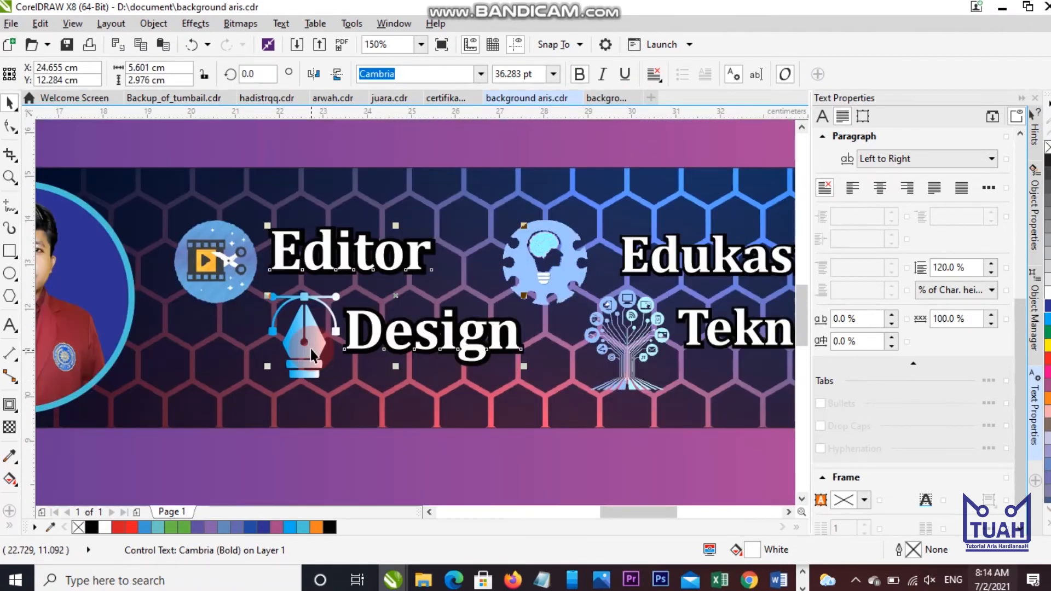
{"action": "left_click", "coordinate": [619, 101]}
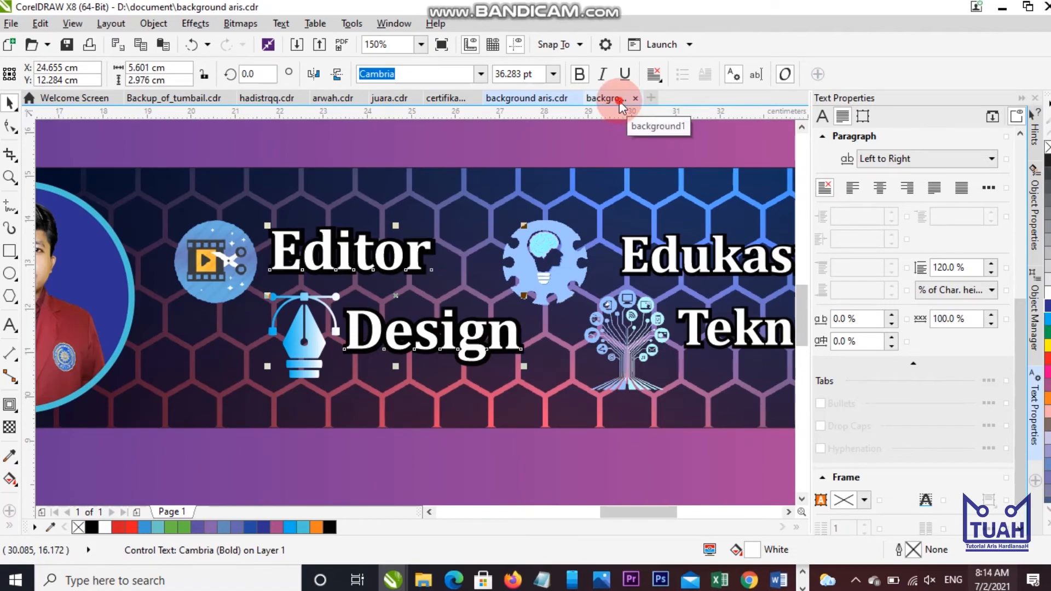
{"action": "scroll", "coordinate": [403, 349], "scroll_direction": "down", "scroll_amount": 2}
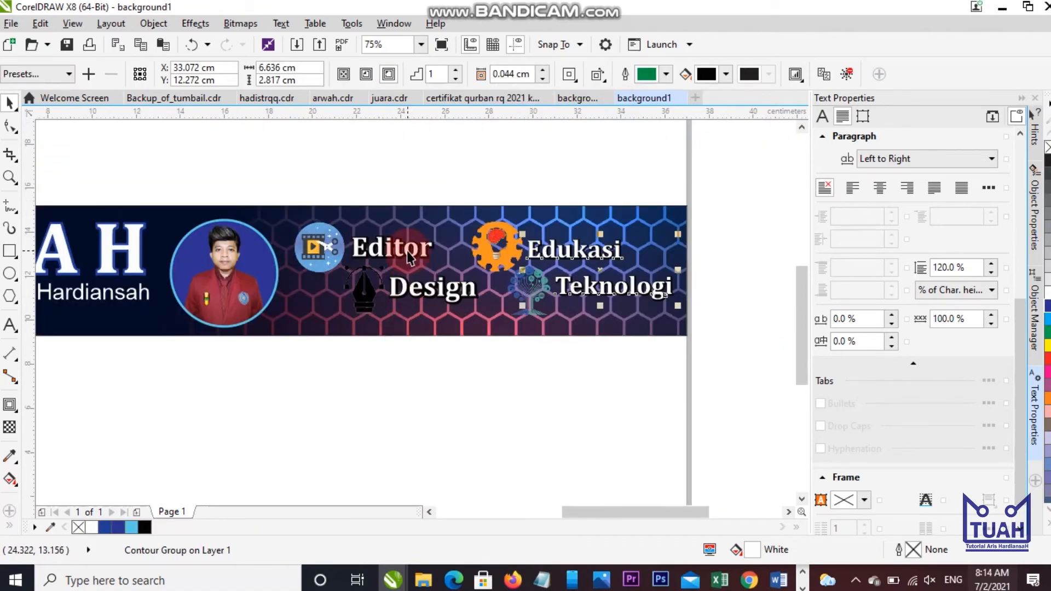
{"action": "scroll", "coordinate": [406, 250], "scroll_direction": "up", "scroll_amount": 2}
{"action": "left_click", "coordinate": [617, 97]}
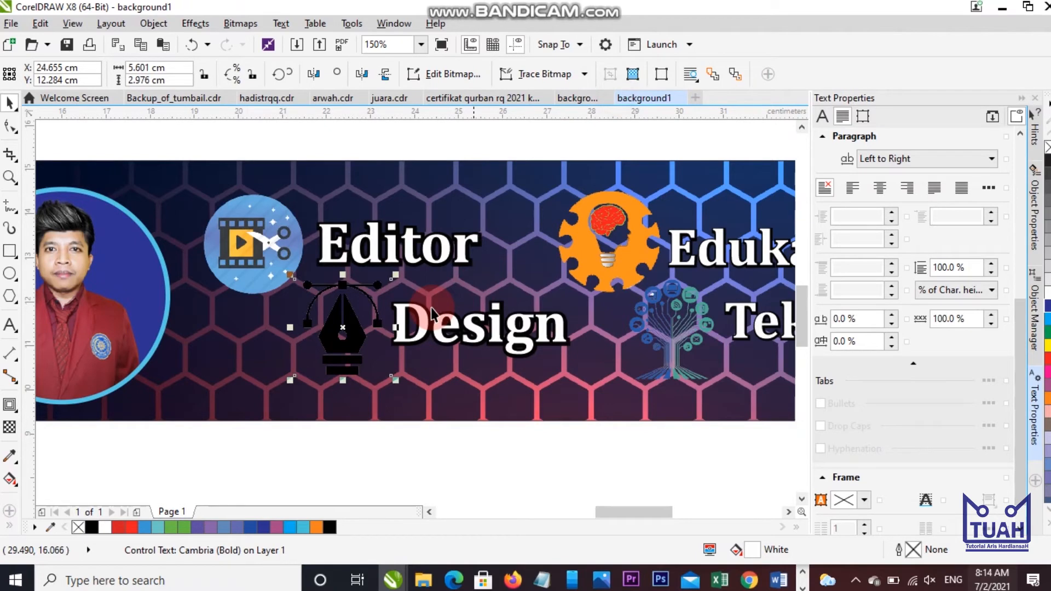
Convert the black pen-nib bitmap beside "Design" to vector shapes with Quick Trace.
{"action": "scroll", "coordinate": [352, 334], "scroll_direction": "up", "scroll_amount": 2}
{"action": "right_click", "coordinate": [373, 301]}
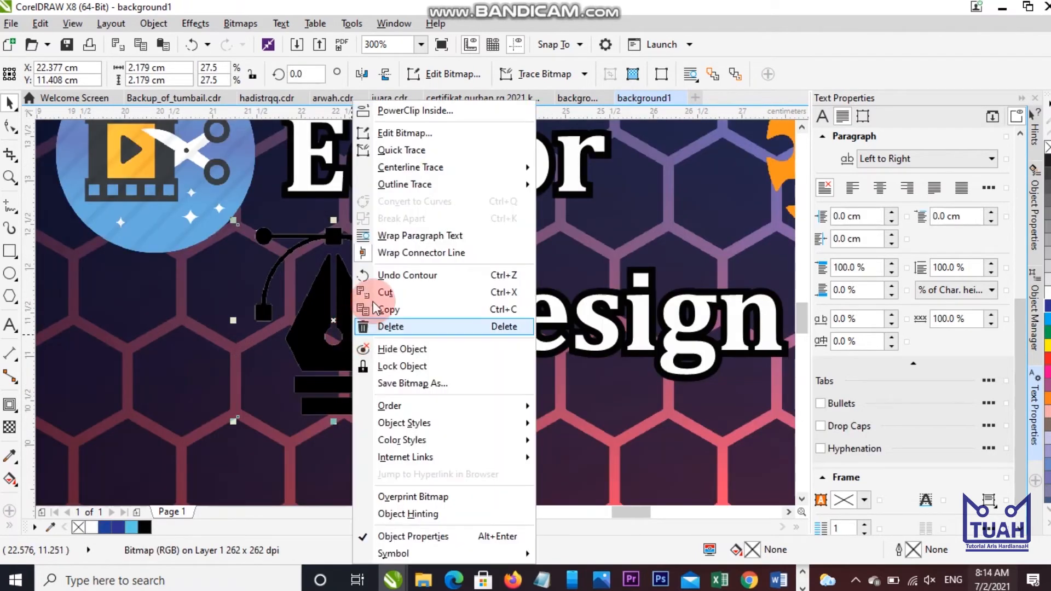
{"action": "left_click", "coordinate": [408, 151]}
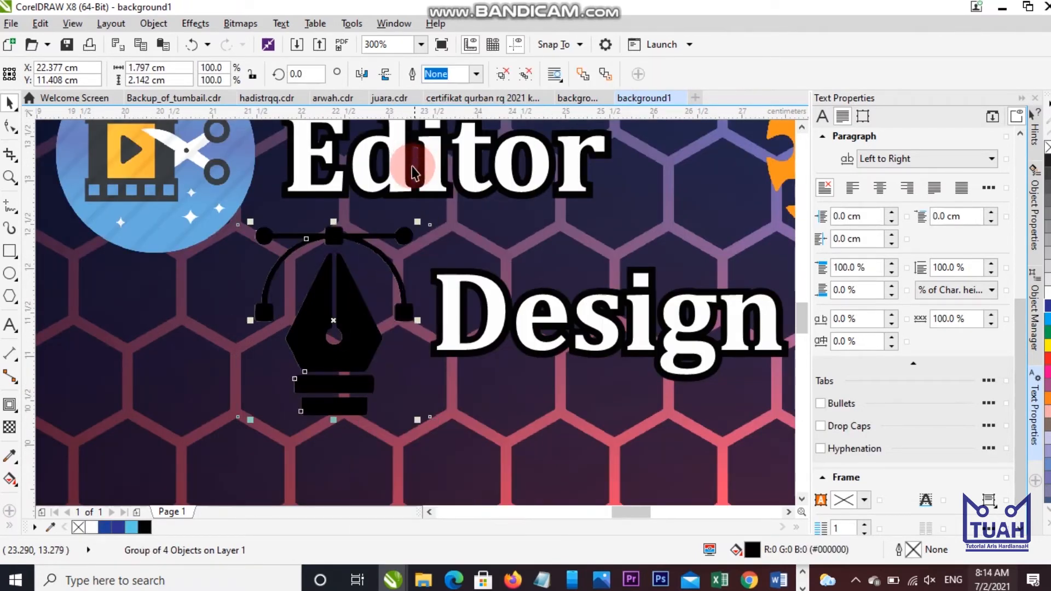
Try moving the traced pen nib onto "Design" and filling it with cyan, and undo these changes.
{"action": "left_click_drag", "start_coordinate": [340, 319], "coordinate": [549, 322]}
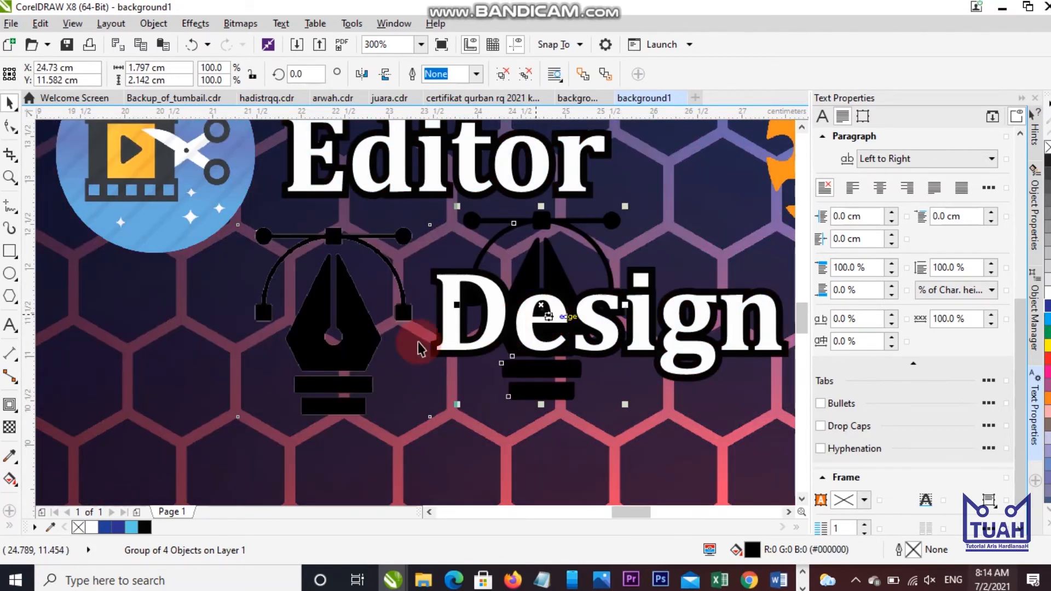
{"action": "left_click", "coordinate": [355, 334]}
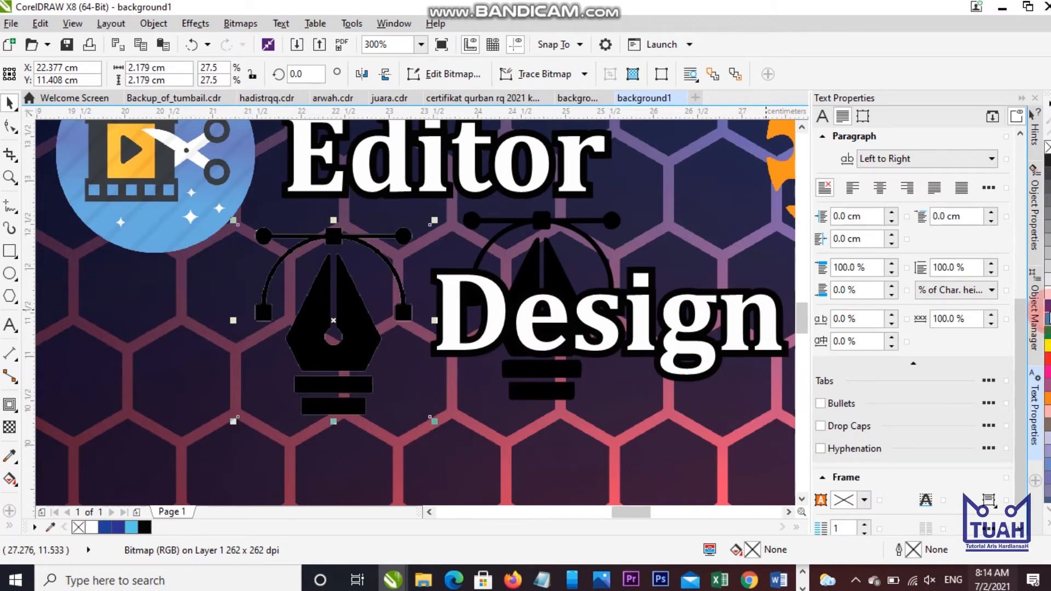
{"action": "left_click", "coordinate": [563, 277]}
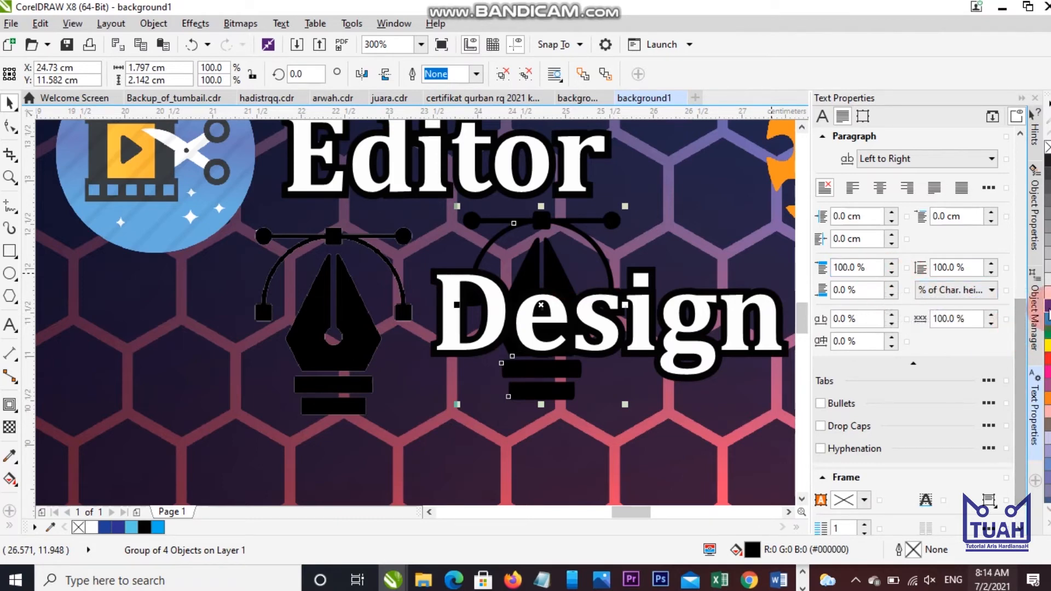
{"action": "left_click", "coordinate": [1048, 318]}
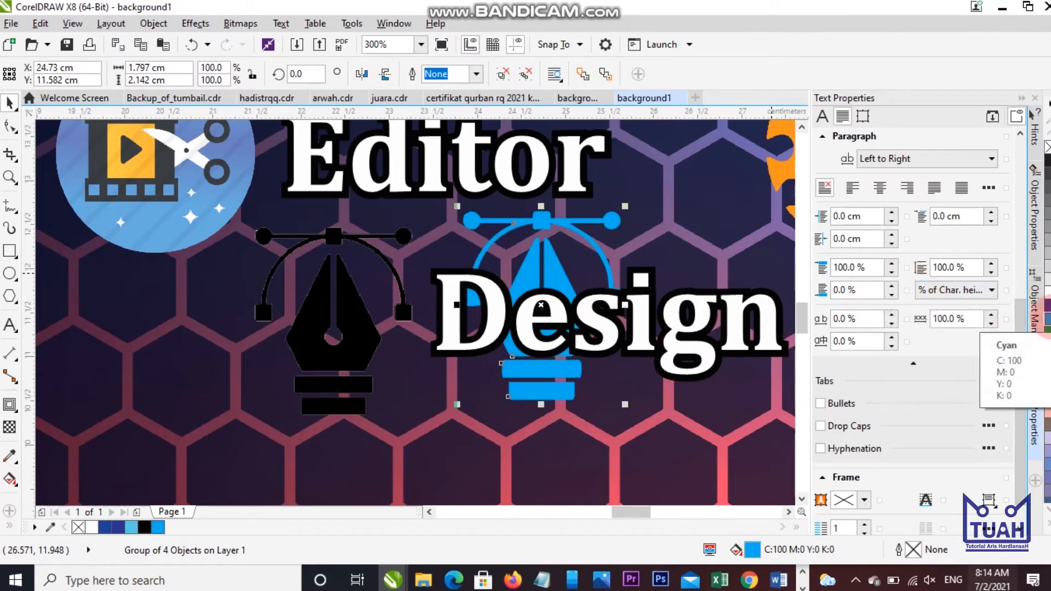
{"action": "key", "text": "ctrl+z"}
{"action": "key", "text": "ctrl+z"}
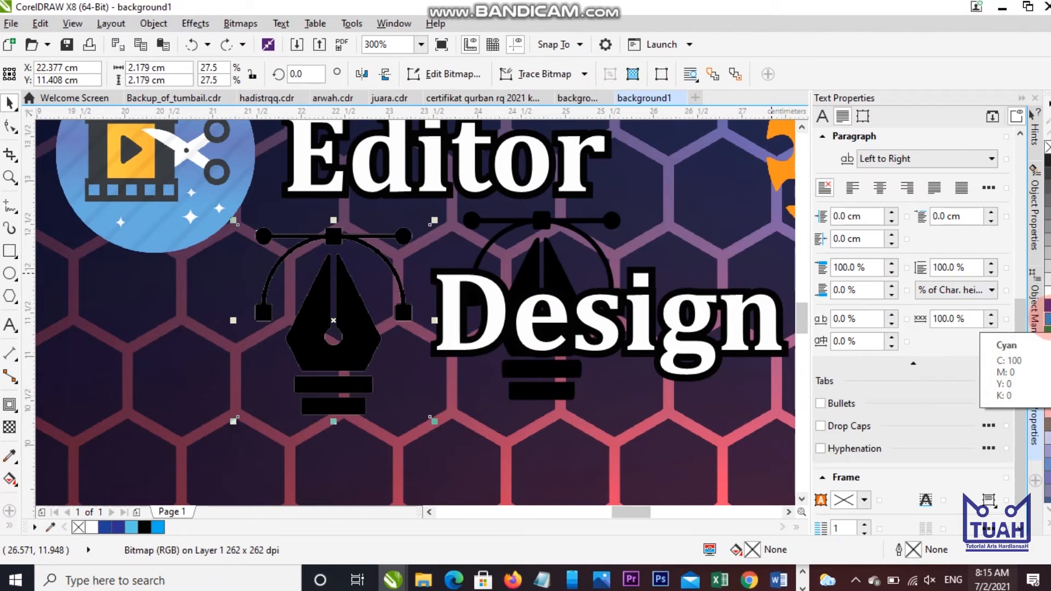
{"action": "key", "text": "ctrl+z"}
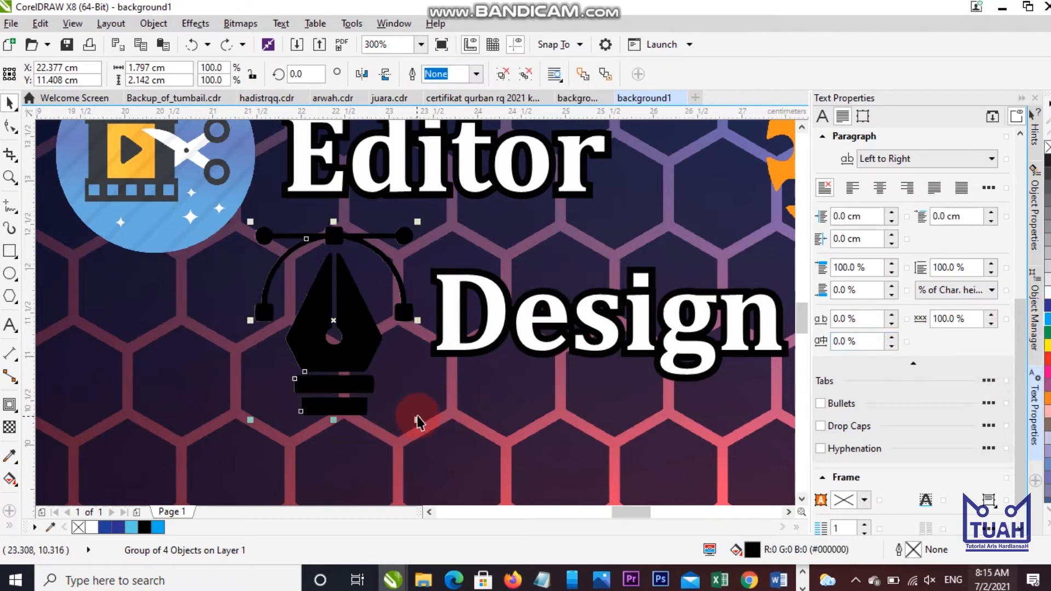
Fill the traced pen nib beside "Design" with a linear fountain fill running from cyan to white.
{"action": "left_click", "coordinate": [1047, 321]}
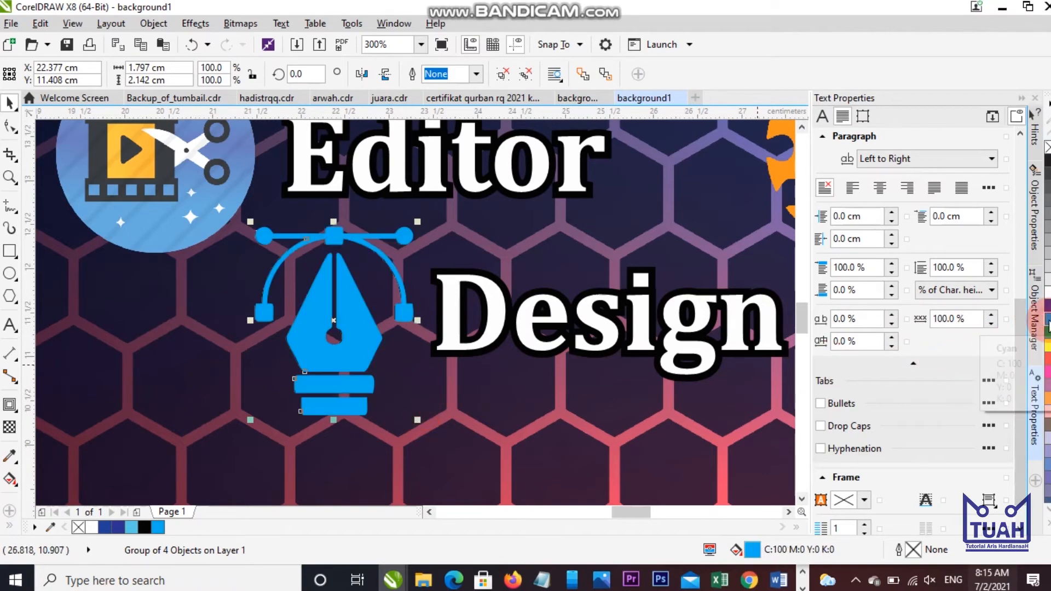
{"action": "key", "text": "F11"}
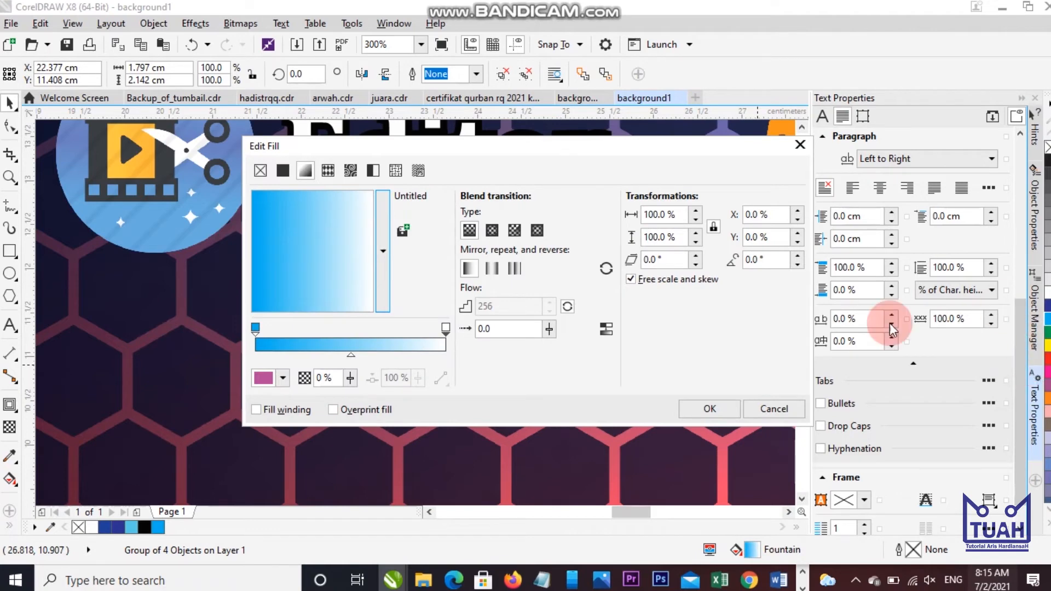
{"action": "left_click", "coordinate": [447, 327]}
{"action": "left_click", "coordinate": [256, 328]}
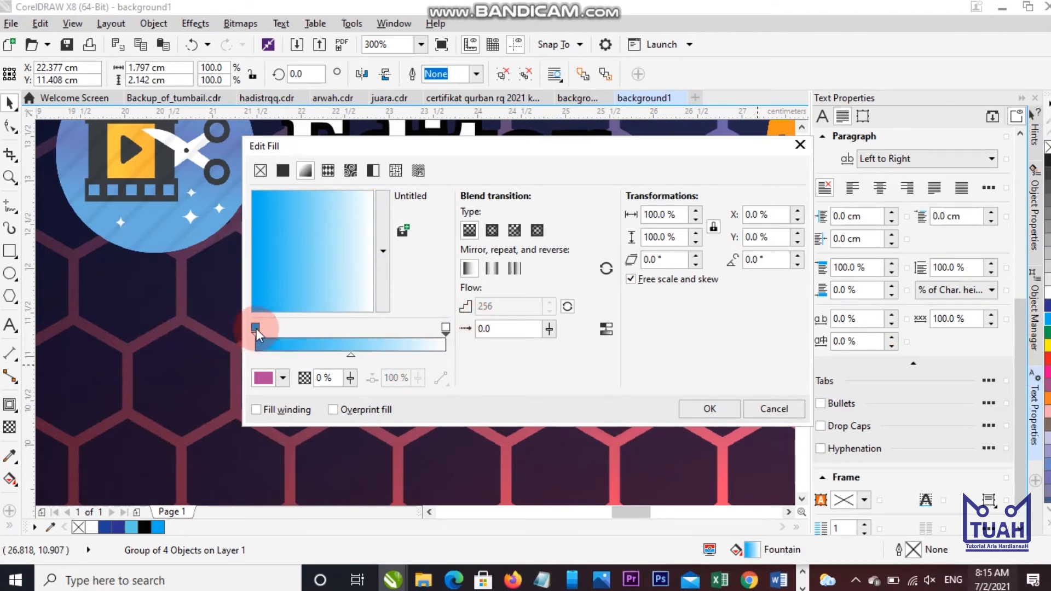
{"action": "left_click", "coordinate": [446, 329]}
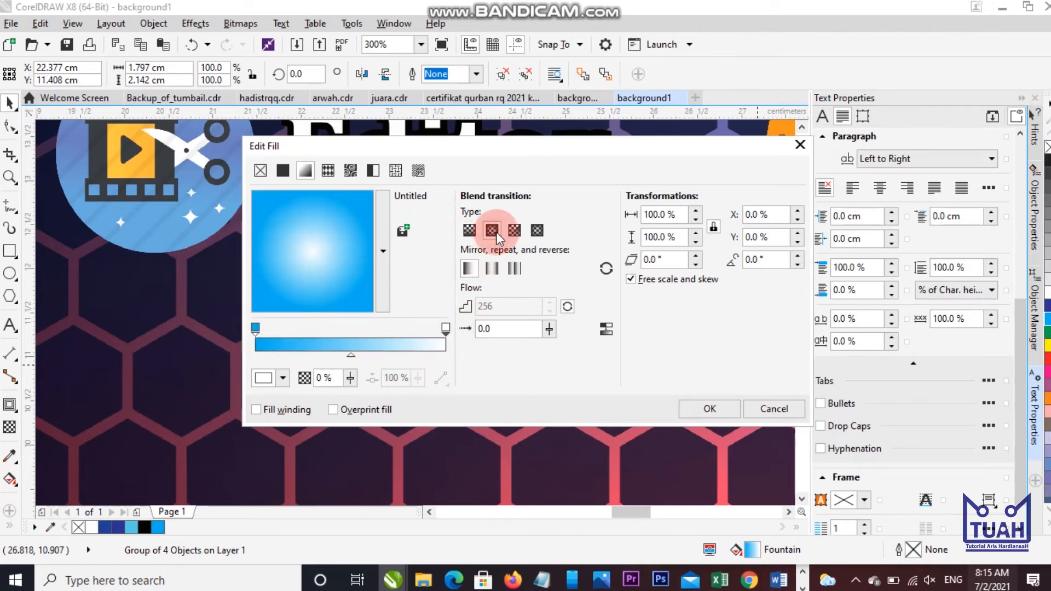
{"action": "left_click", "coordinate": [513, 231]}
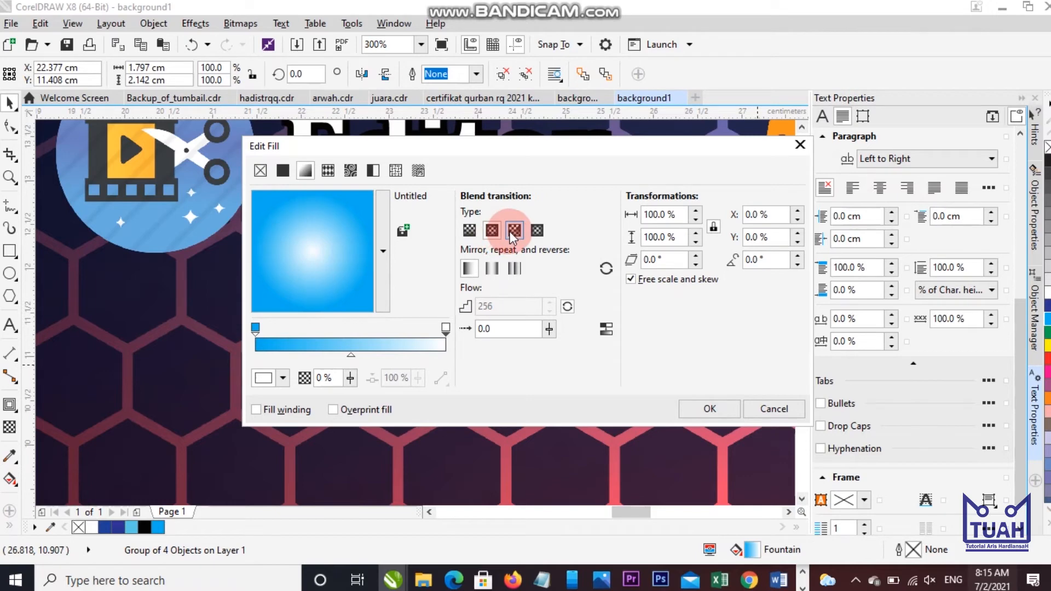
{"action": "left_click", "coordinate": [469, 231]}
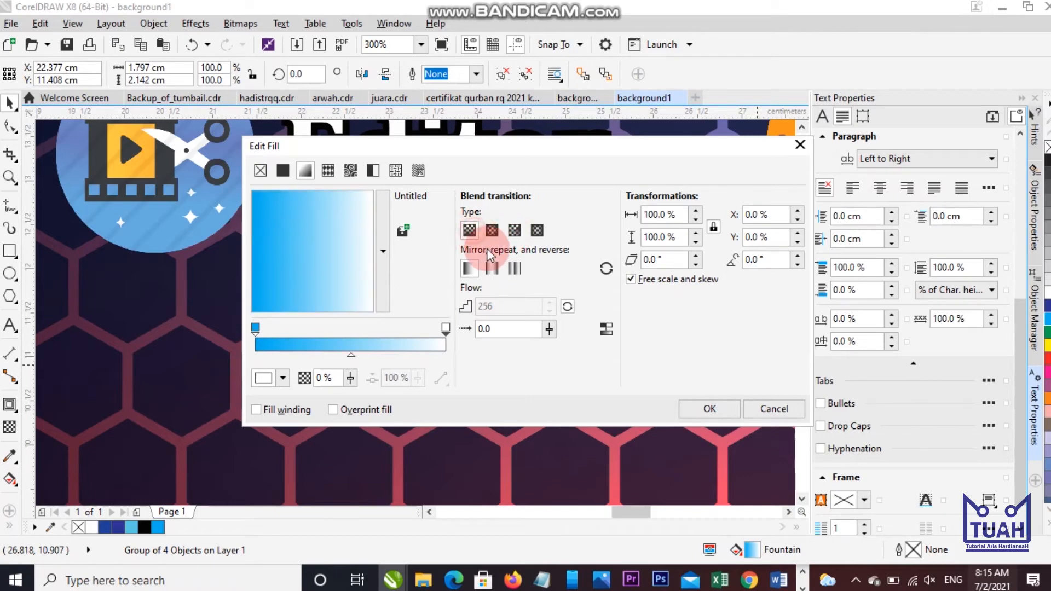
{"action": "left_click", "coordinate": [705, 408]}
{"action": "scroll", "coordinate": [298, 331], "scroll_direction": "down", "scroll_amount": 2}
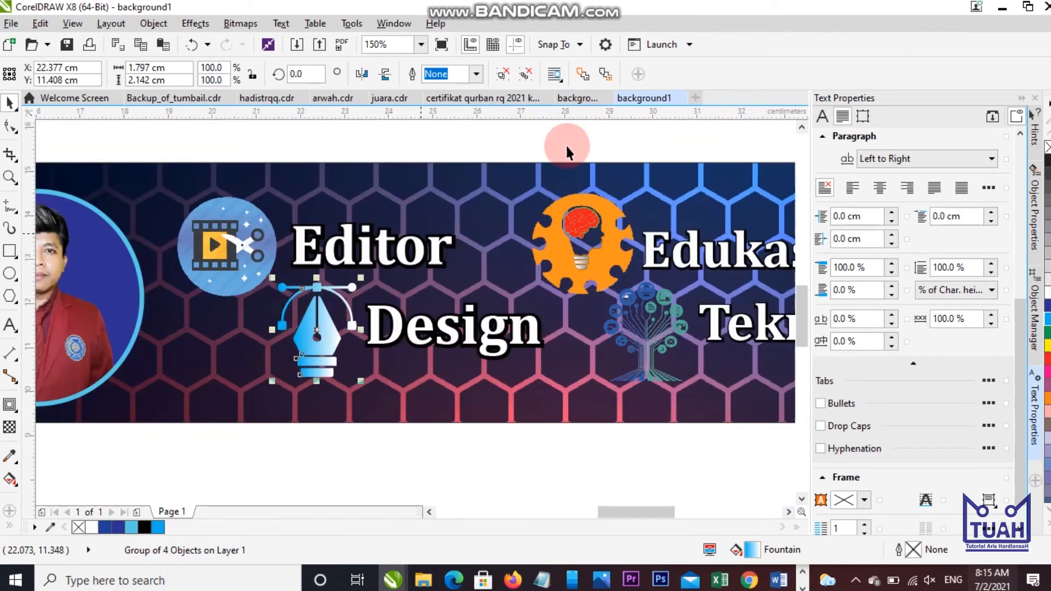
Compare the pen-nib and light-bulb icon colours in background1 with the same icons in background aris.cdr.
{"action": "left_click", "coordinate": [585, 102]}
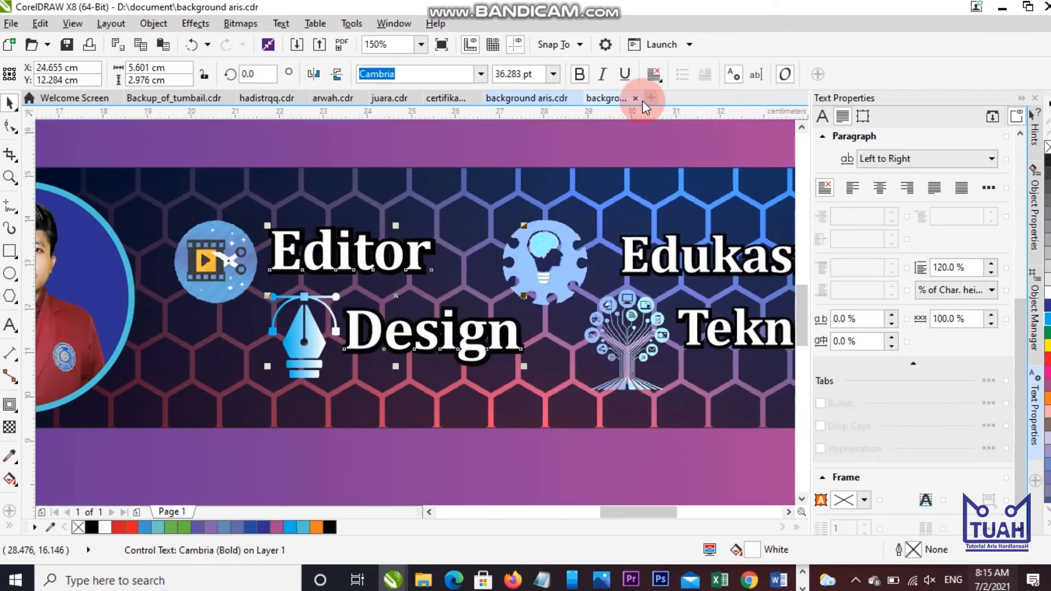
{"action": "left_click", "coordinate": [608, 99]}
{"action": "left_click", "coordinate": [416, 286]}
{"action": "scroll", "coordinate": [416, 287], "scroll_direction": "down", "scroll_amount": 2}
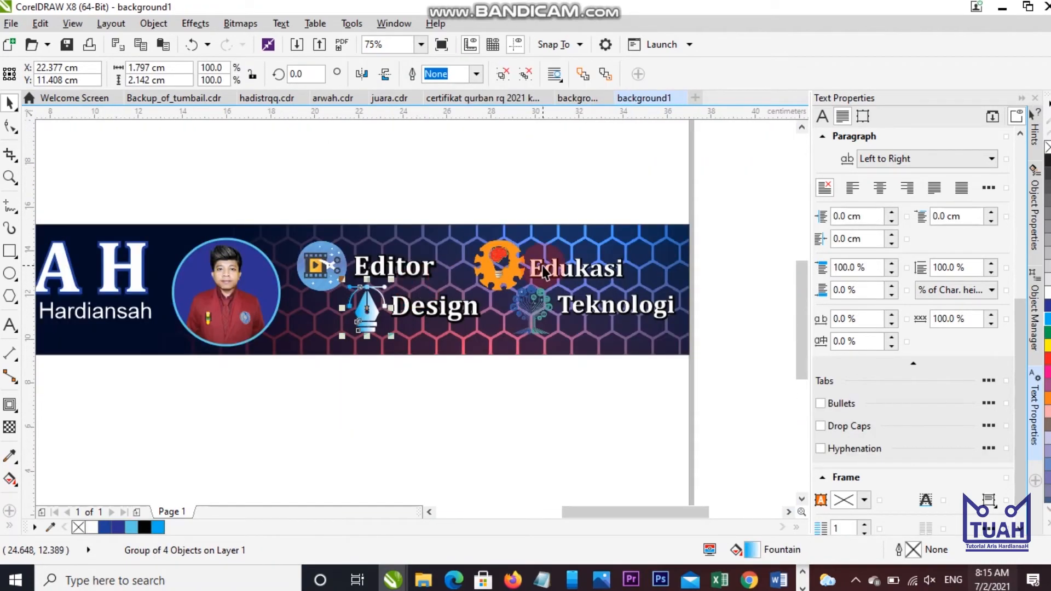
{"action": "scroll", "coordinate": [487, 300], "scroll_direction": "up", "scroll_amount": 2}
{"action": "left_click", "coordinate": [483, 289], "text": "ctrl"}
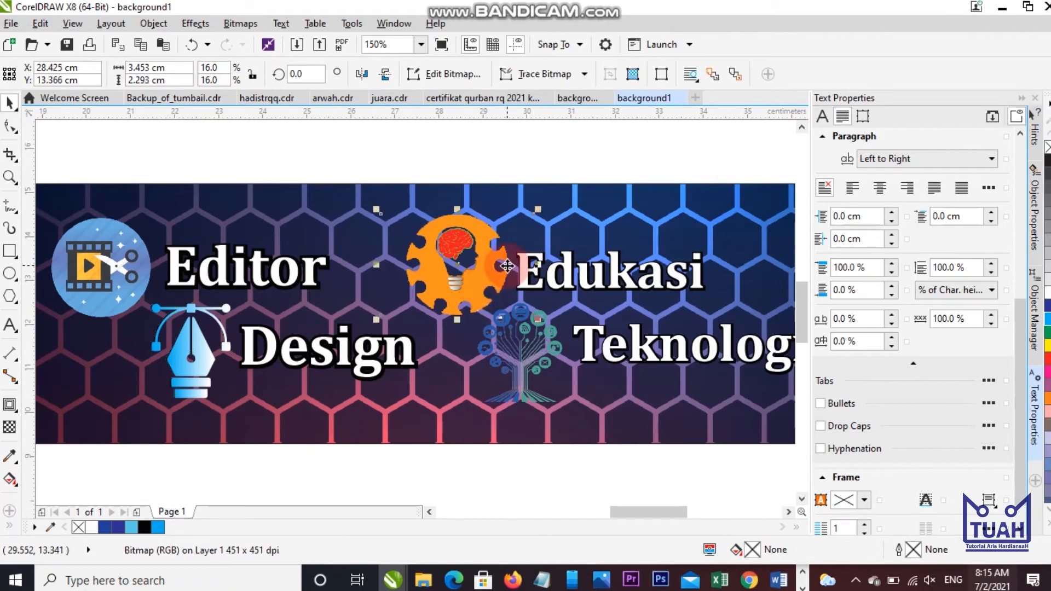
{"action": "left_click", "coordinate": [582, 101]}
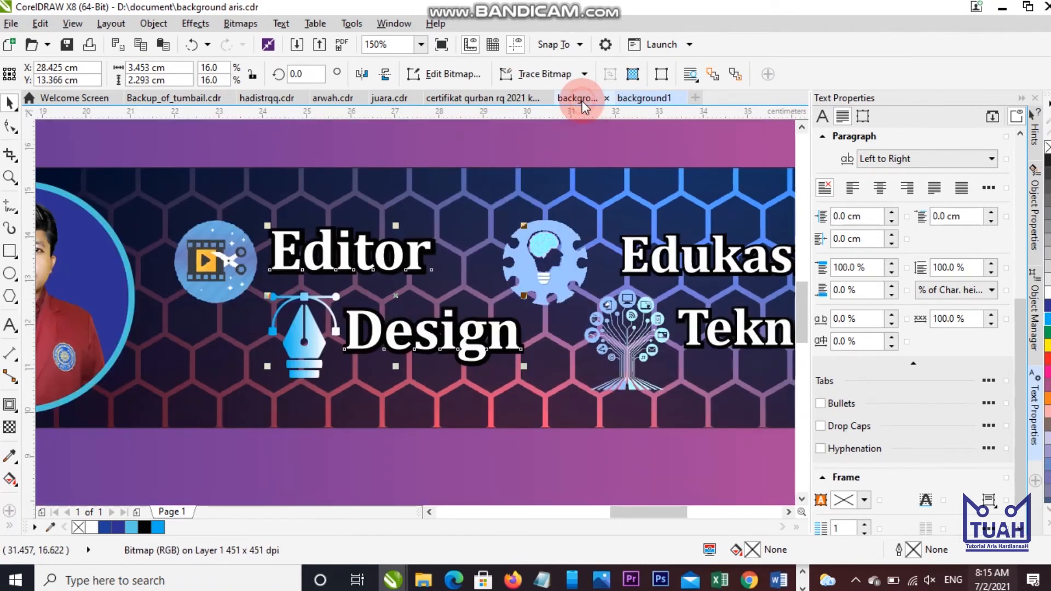
{"action": "left_click", "coordinate": [608, 97]}
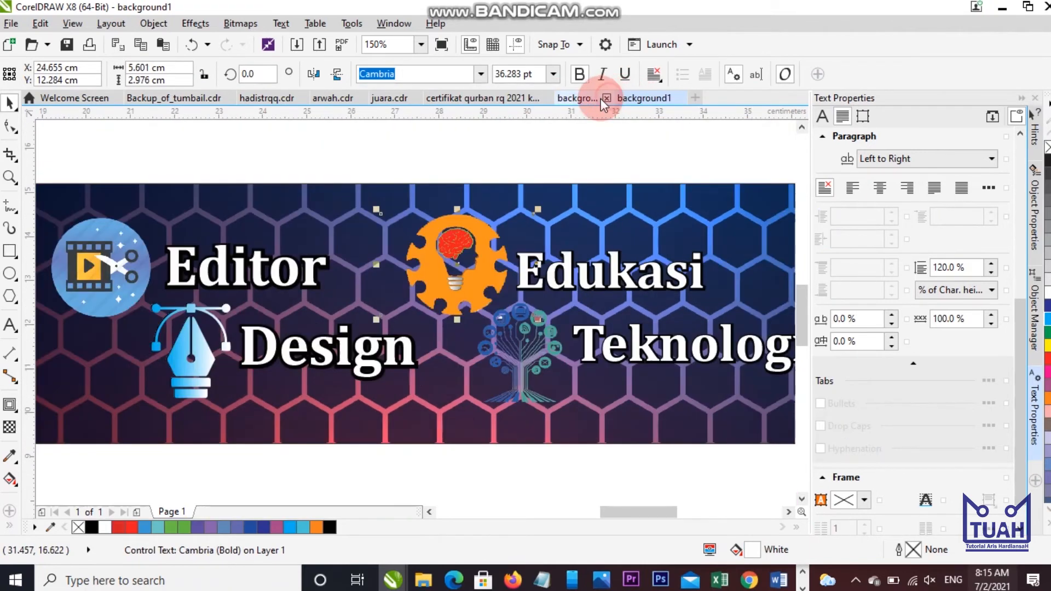
Recolour the light-bulb gear icon beside "Edukasi" with Hue/Saturation/Lightness set to hue 111, saturation 64 and lightness 81.
{"action": "left_click", "coordinate": [229, 47]}
{"action": "left_click", "coordinate": [190, 23]}
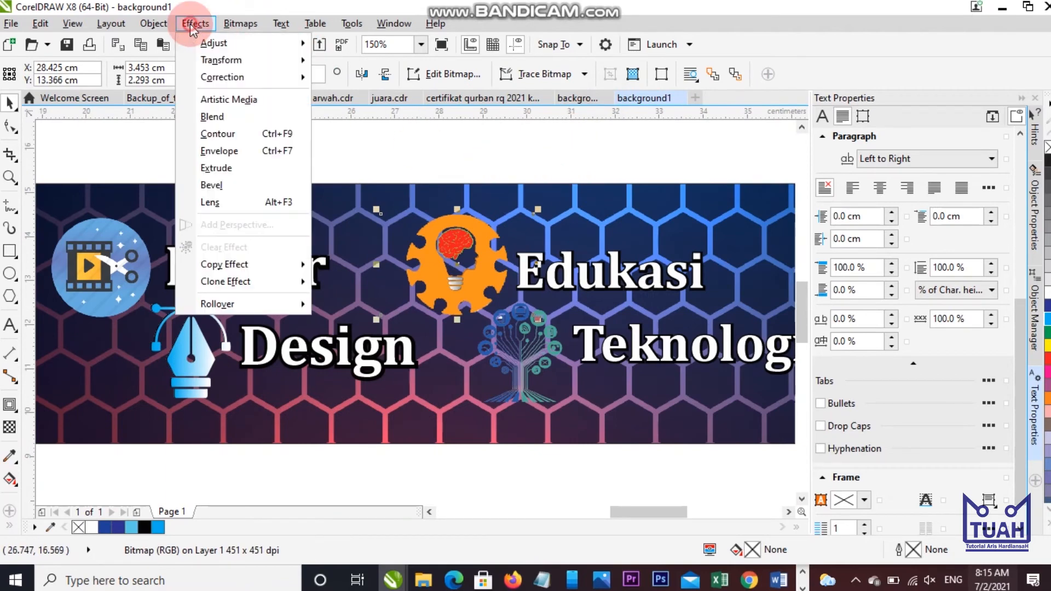
{"action": "mouse_move", "coordinate": [236, 44]}
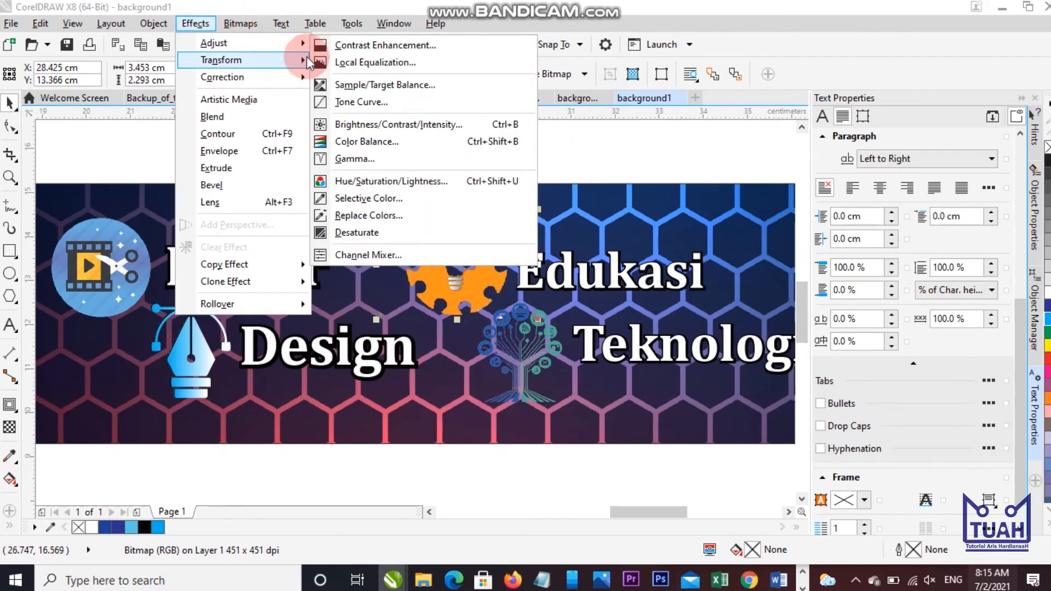
{"action": "left_click", "coordinate": [376, 181]}
{"action": "left_click_drag", "start_coordinate": [463, 167], "coordinate": [790, 131]}
{"action": "left_click_drag", "start_coordinate": [833, 280], "coordinate": [825, 270]}
{"action": "left_click", "coordinate": [820, 254]}
{"action": "left_click", "coordinate": [818, 231]}
{"action": "left_click", "coordinate": [891, 338]}
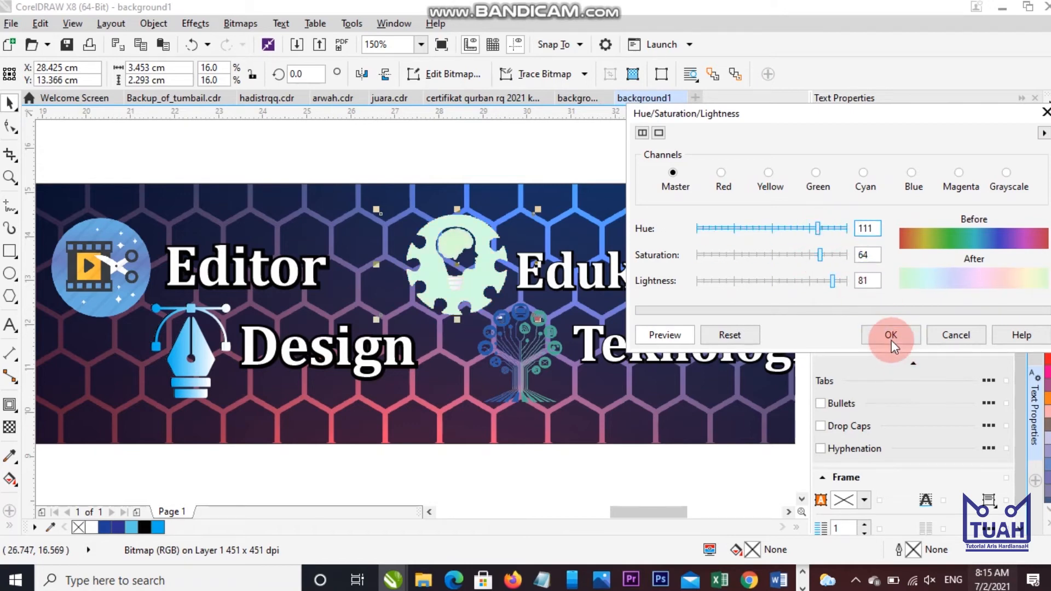
Shift the light-bulb gear icon's colour to a pale aqua with a second Hue/Saturation/Lightness adjustment, using background aris.cdr as reference.
{"action": "left_click", "coordinate": [584, 100]}
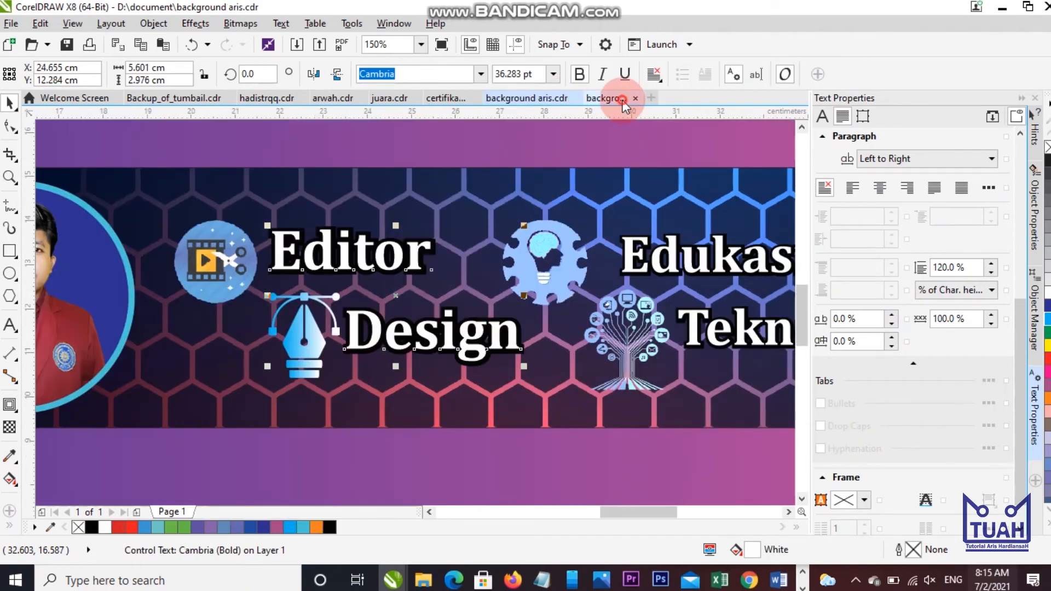
{"action": "left_click", "coordinate": [622, 102]}
{"action": "left_click", "coordinate": [477, 238]}
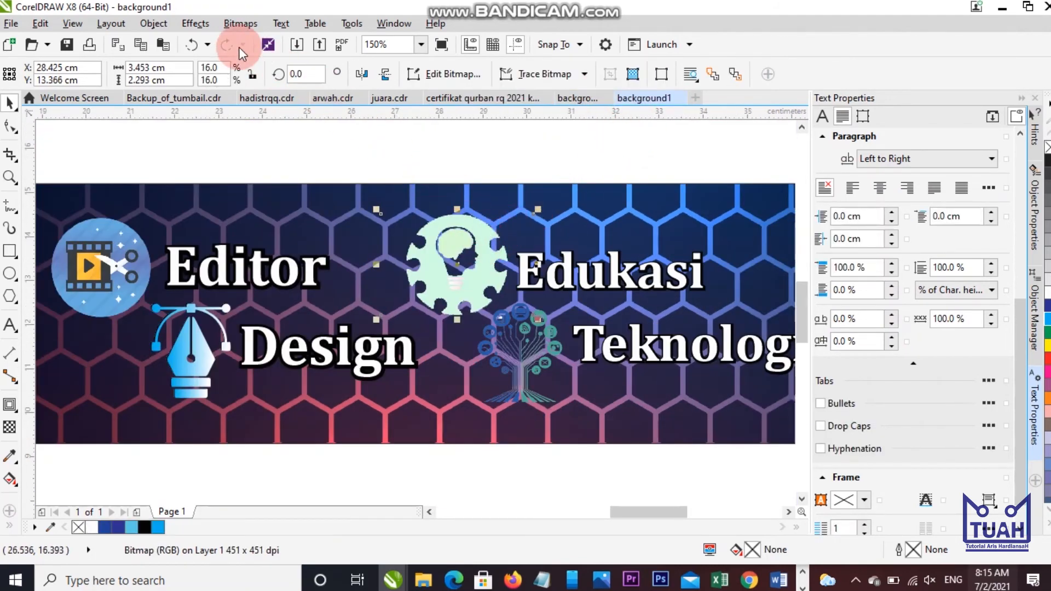
{"action": "left_click", "coordinate": [184, 25]}
{"action": "mouse_move", "coordinate": [270, 45]}
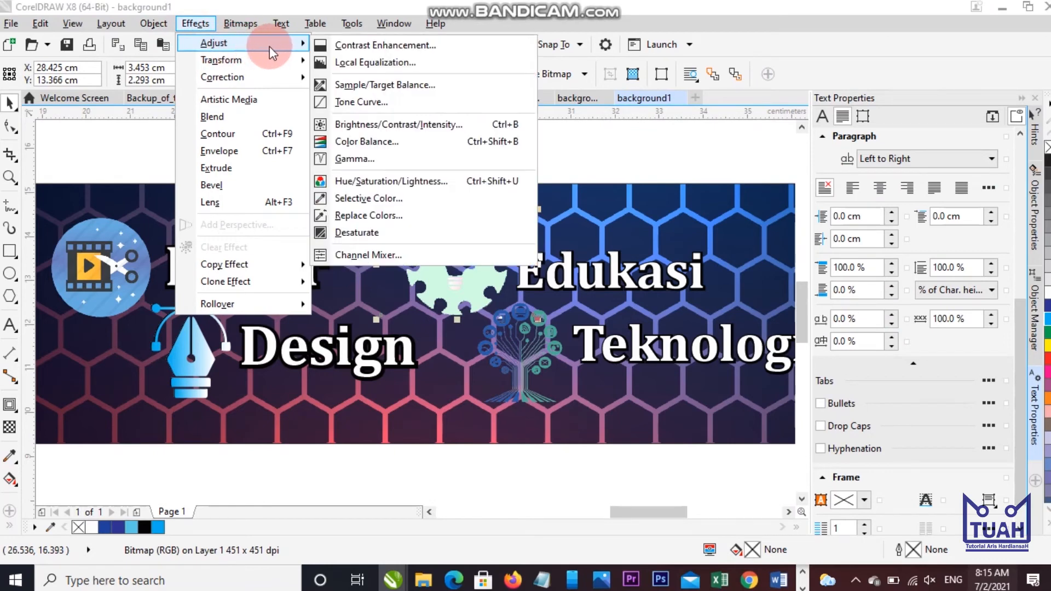
{"action": "left_click", "coordinate": [373, 181]}
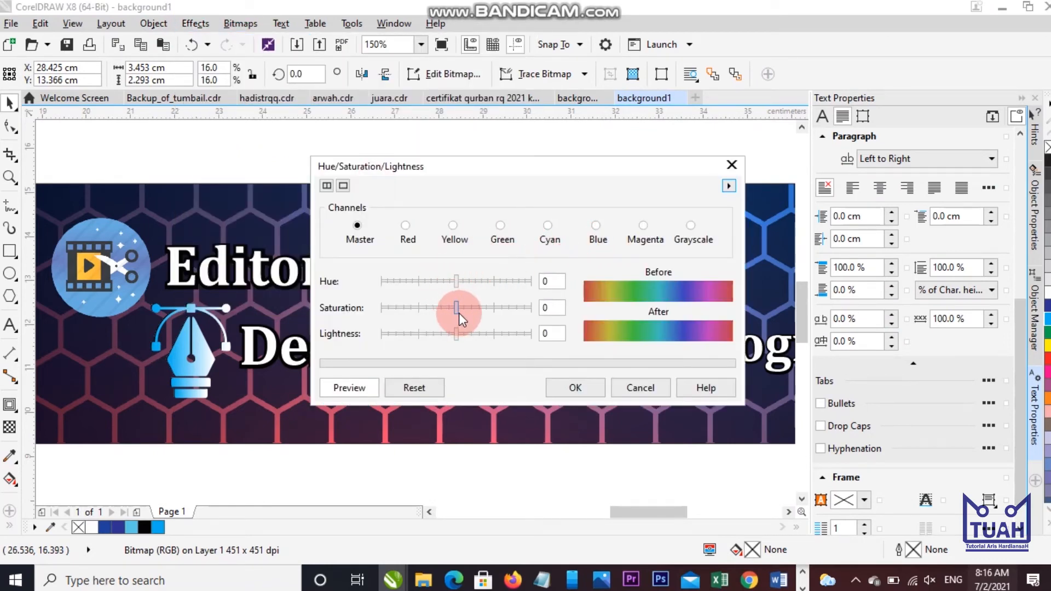
{"action": "left_click_drag", "start_coordinate": [516, 171], "coordinate": [817, 137]}
{"action": "left_click_drag", "start_coordinate": [741, 299], "coordinate": [750, 293]}
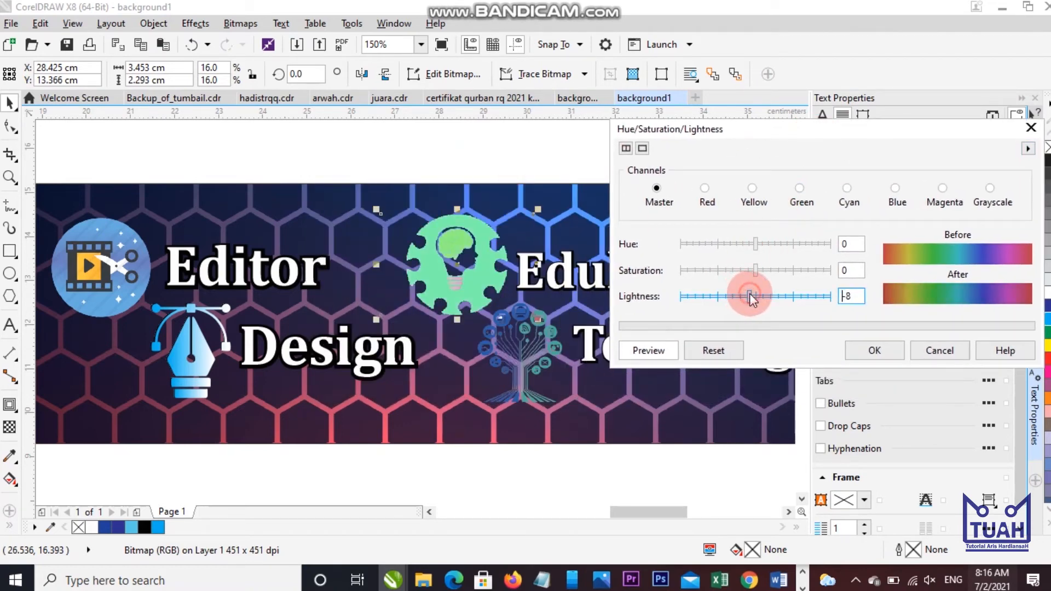
{"action": "left_click_drag", "start_coordinate": [756, 244], "coordinate": [765, 269]}
{"action": "left_click", "coordinate": [868, 353]}
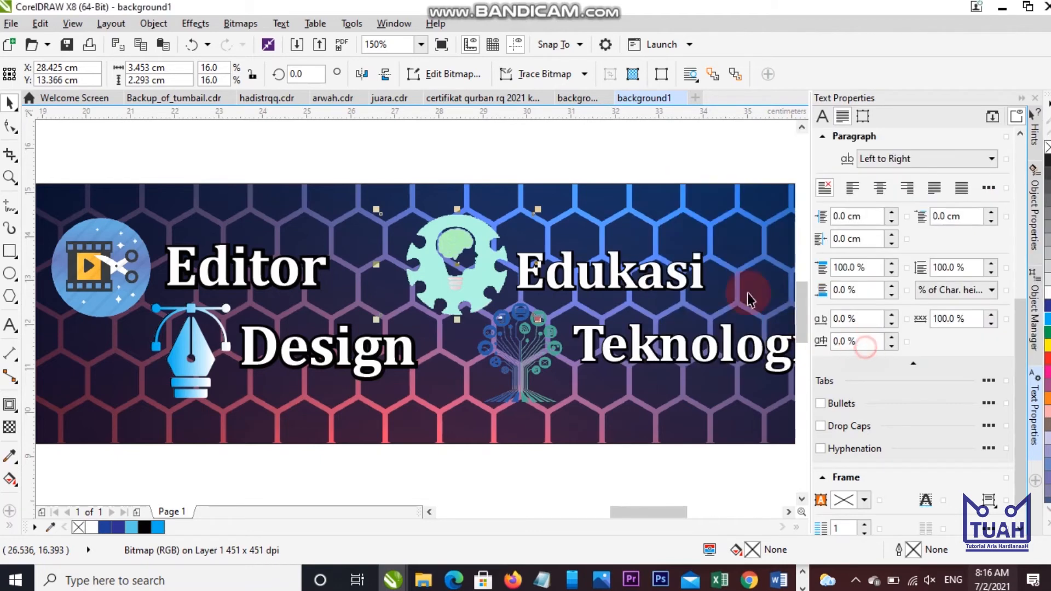
{"action": "left_click", "coordinate": [586, 97]}
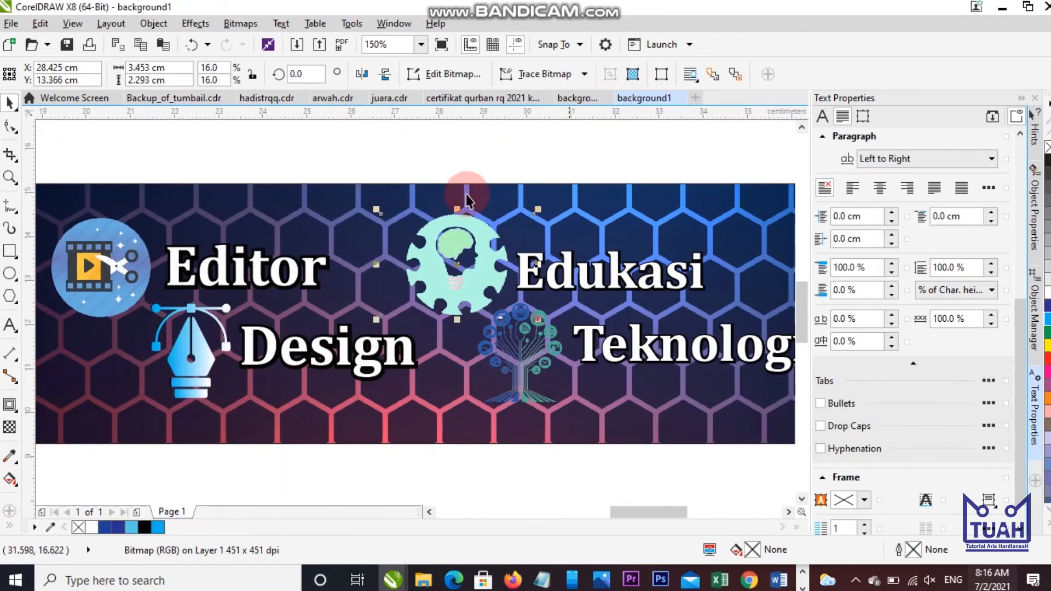
{"action": "left_click", "coordinate": [426, 175]}
Lighten the tree icon beside "Teknologi" by raising its brightness and setting the contrast to 37.
{"action": "scroll", "coordinate": [498, 283], "scroll_direction": "up", "scroll_amount": 1}
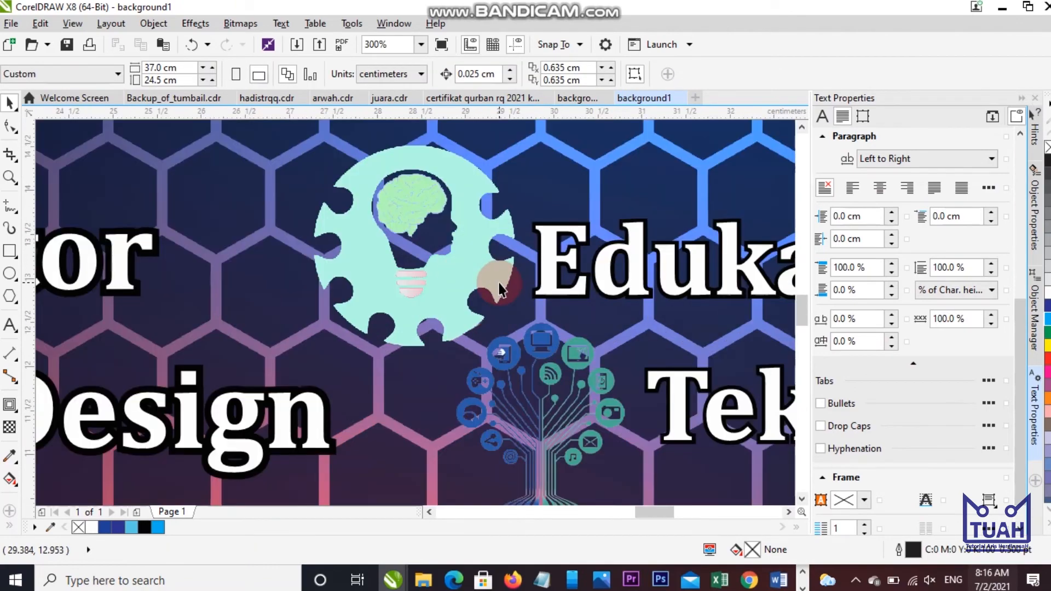
{"action": "scroll", "coordinate": [466, 266], "scroll_direction": "up", "scroll_amount": 1}
{"action": "scroll", "coordinate": [446, 230], "scroll_direction": "down", "scroll_amount": 2}
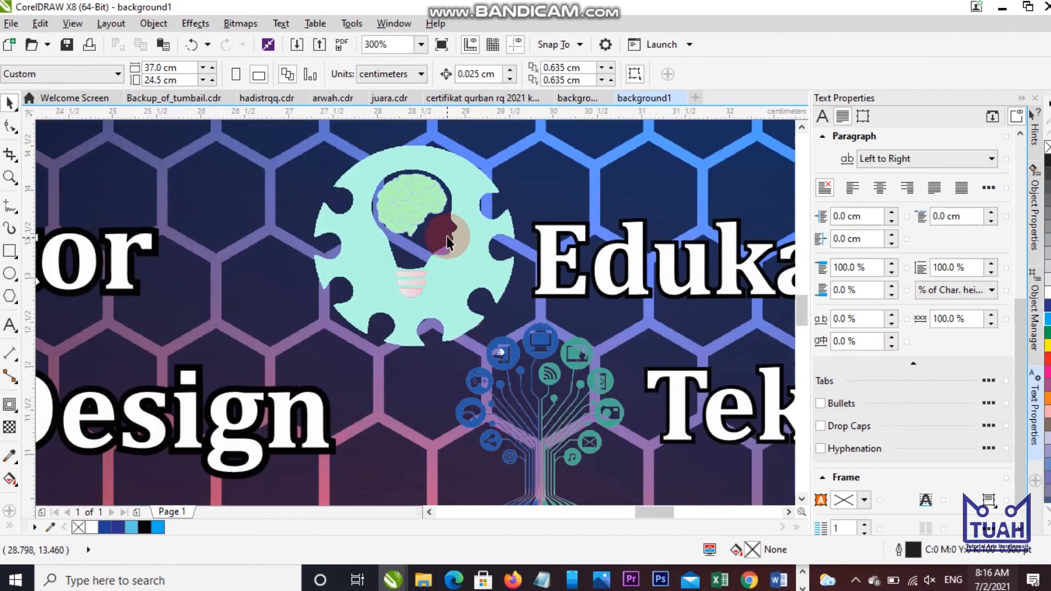
{"action": "scroll", "coordinate": [447, 227], "scroll_direction": "down", "scroll_amount": 1}
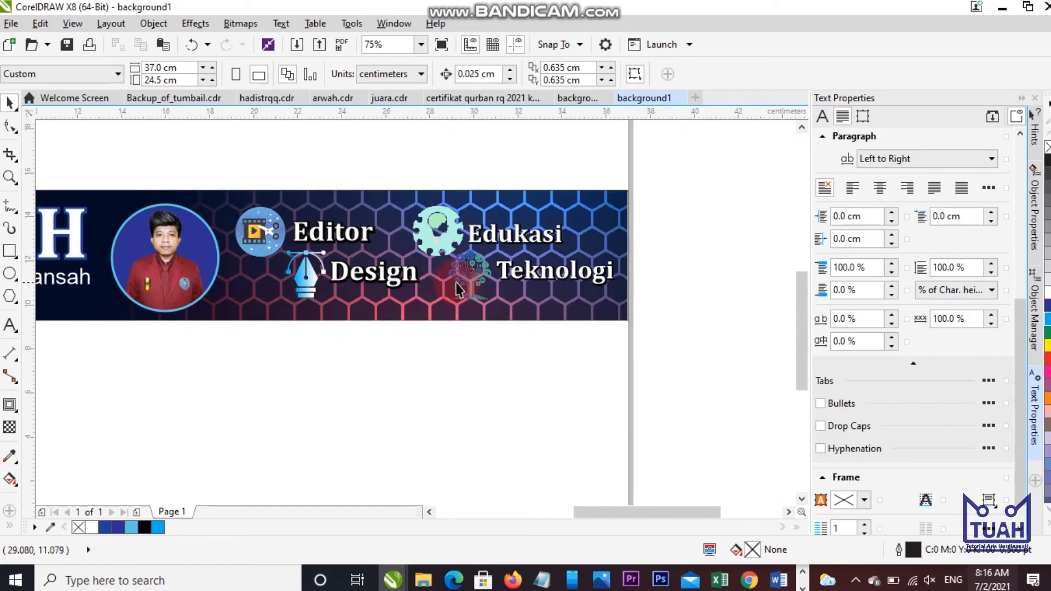
{"action": "scroll", "coordinate": [464, 270], "scroll_direction": "up", "scroll_amount": 1}
{"action": "left_click", "coordinate": [477, 271]}
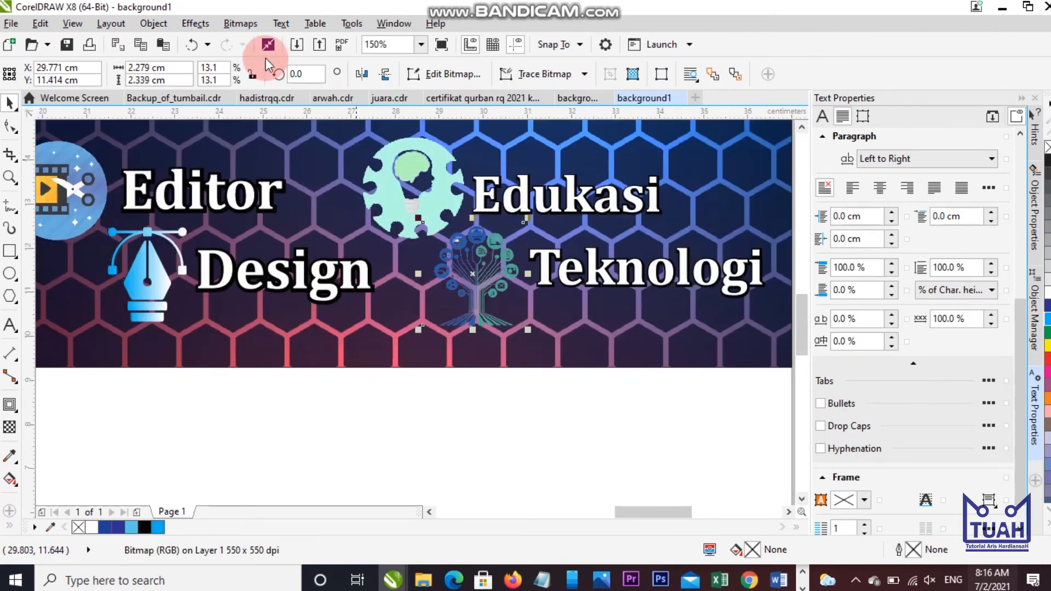
{"action": "left_click", "coordinate": [209, 30]}
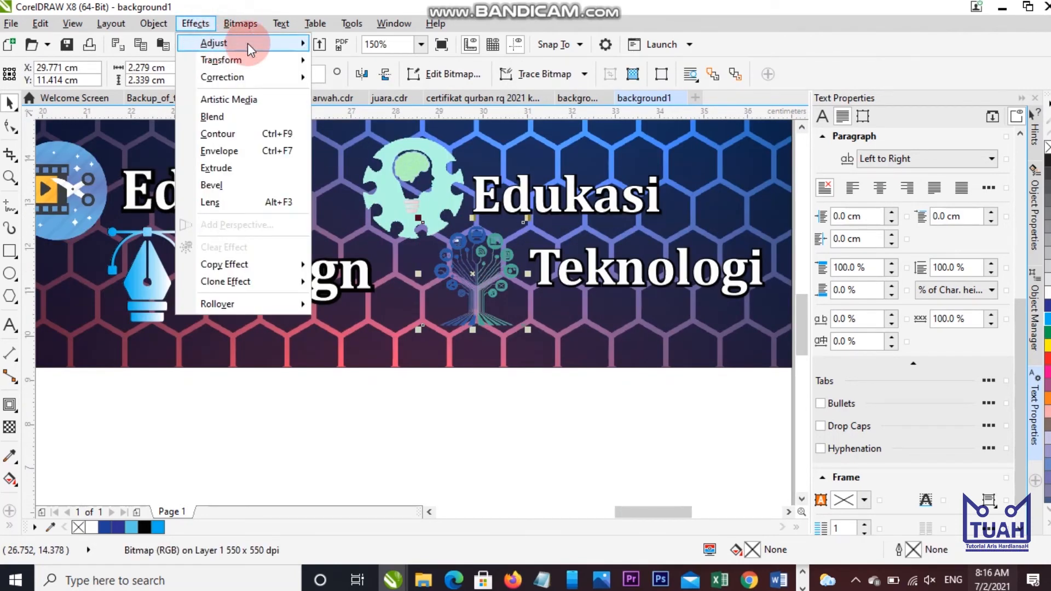
{"action": "left_click", "coordinate": [300, 44]}
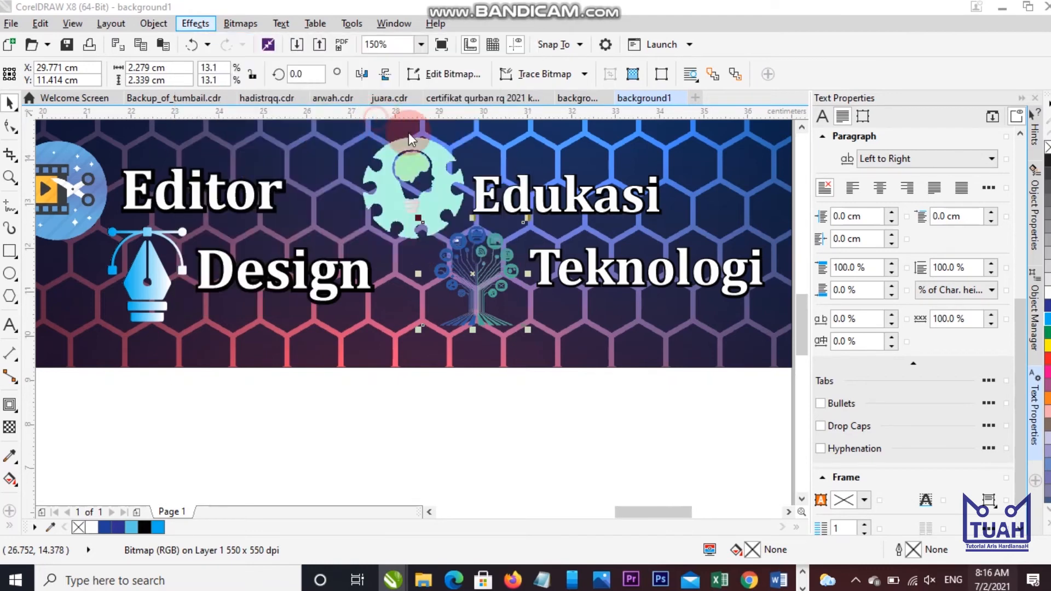
{"action": "left_click", "coordinate": [391, 125]}
{"action": "left_click_drag", "start_coordinate": [498, 192], "coordinate": [788, 146]}
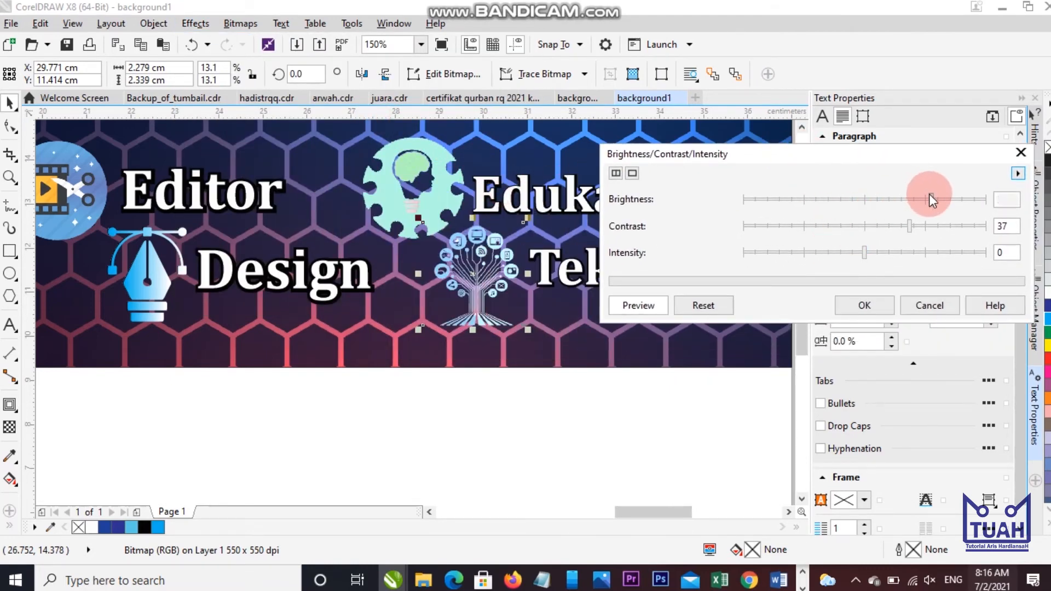
{"action": "left_click", "coordinate": [874, 305]}
Compare the whole banner in background1 with the finished layout and page background in background aris.cdr.
{"action": "scroll", "coordinate": [546, 292], "scroll_direction": "down", "scroll_amount": 2}
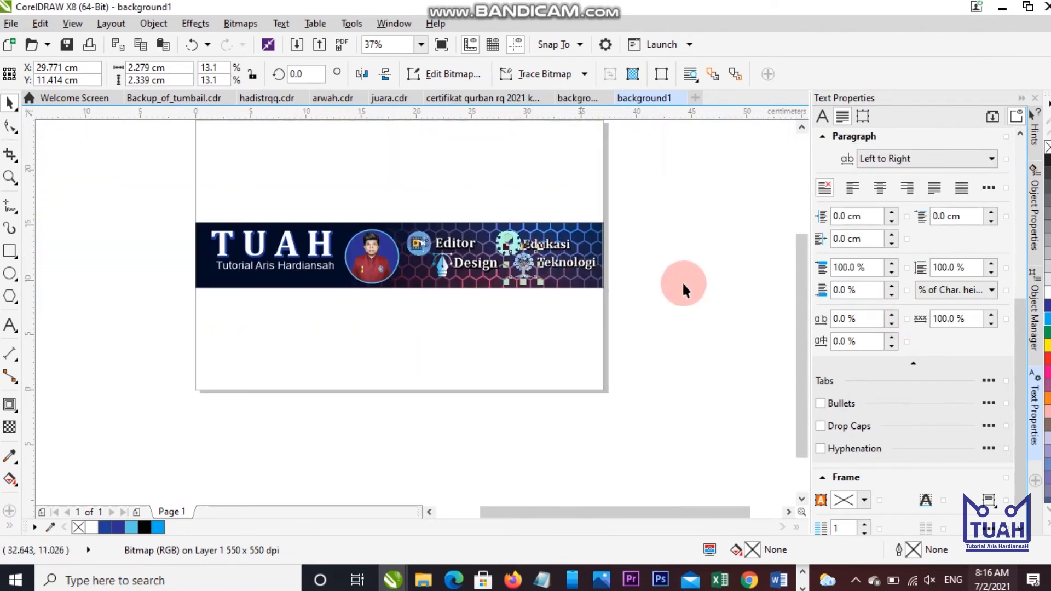
{"action": "left_click", "coordinate": [685, 275]}
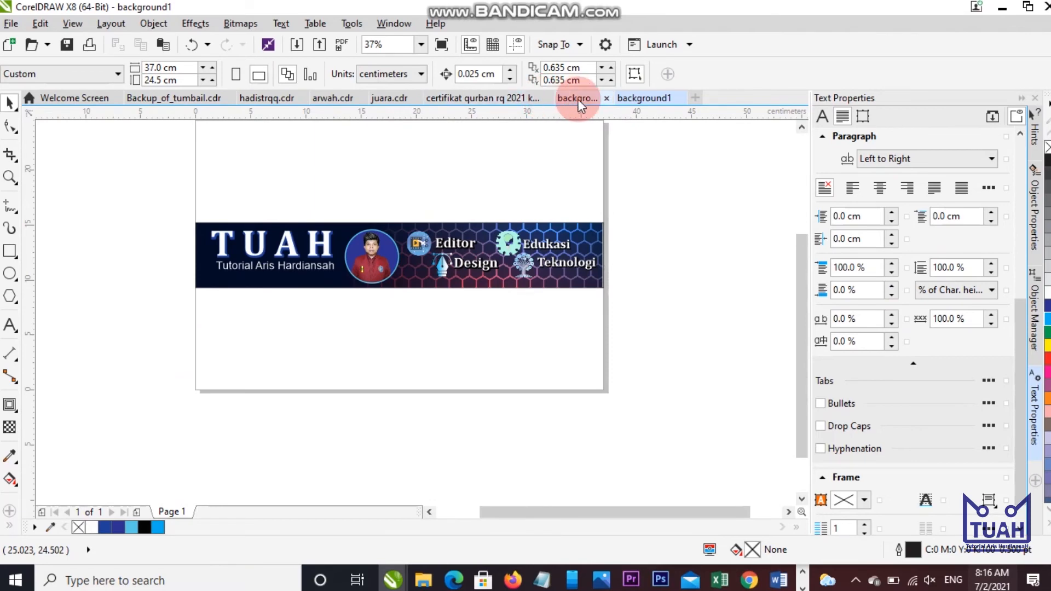
{"action": "left_click", "coordinate": [578, 99]}
{"action": "scroll", "coordinate": [436, 202], "scroll_direction": "down", "scroll_amount": 3}
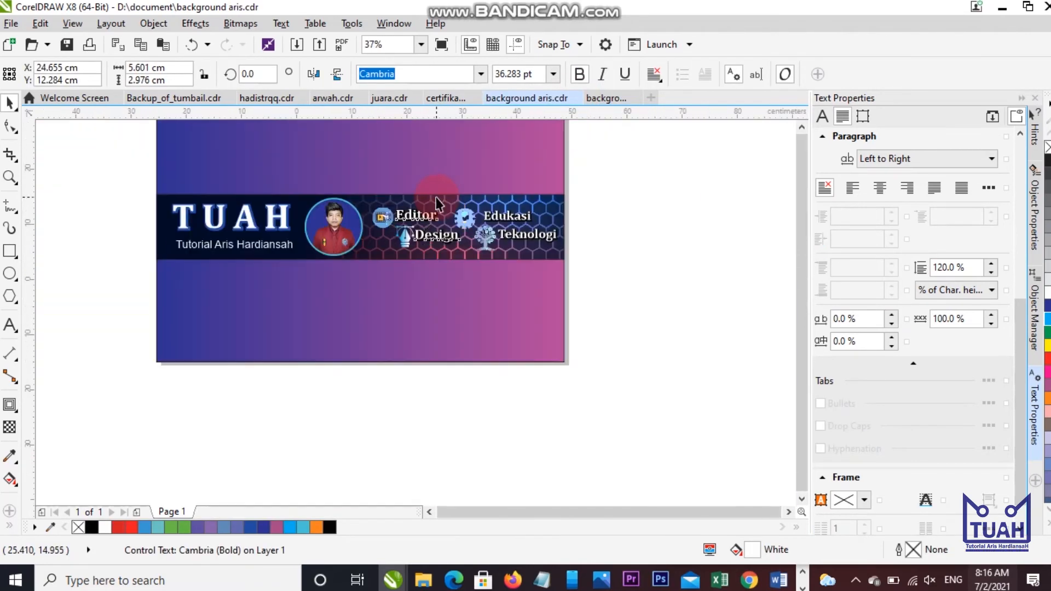
{"action": "scroll", "coordinate": [403, 129], "scroll_direction": "up", "scroll_amount": 1}
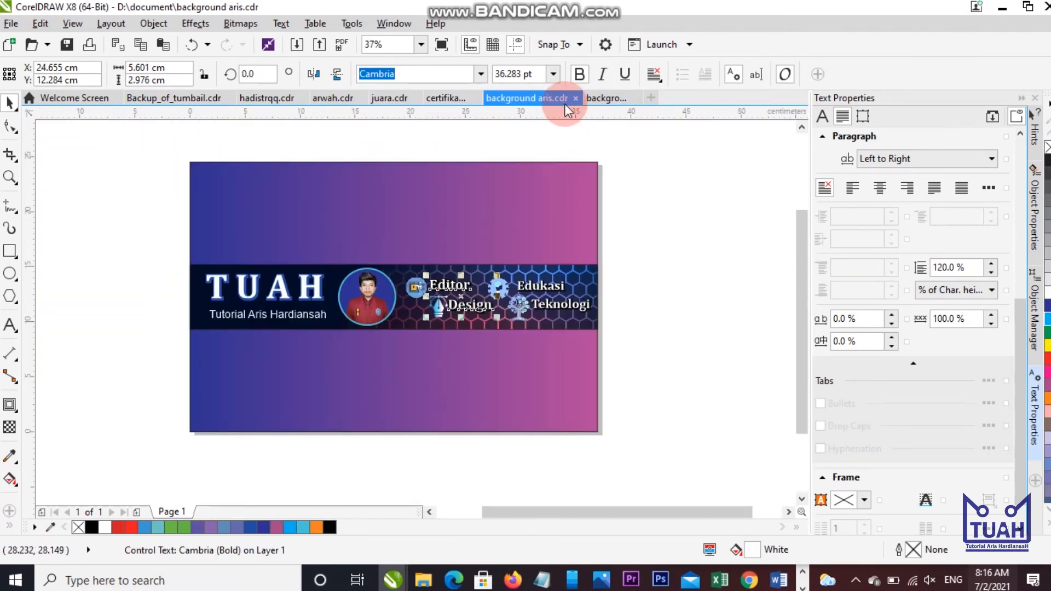
{"action": "left_click", "coordinate": [599, 98]}
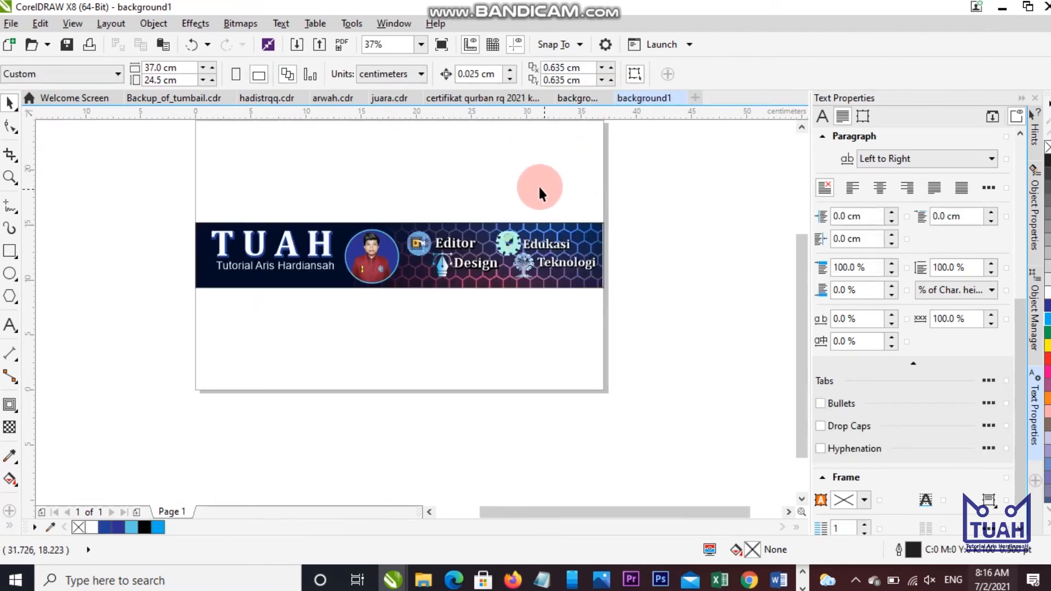
{"action": "scroll", "coordinate": [195, 221], "scroll_direction": "down", "scroll_amount": 1}
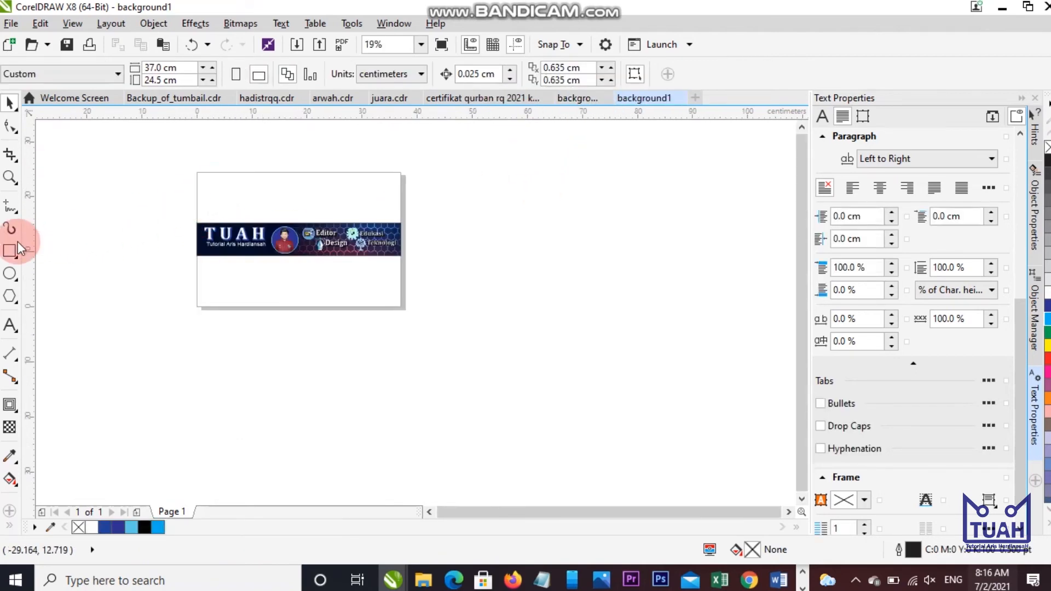
Add a page-sized 37 × 24.5 cm rectangle behind the banner strip in background1 and fill it solid blue.
{"action": "left_click", "coordinate": [9, 253]}
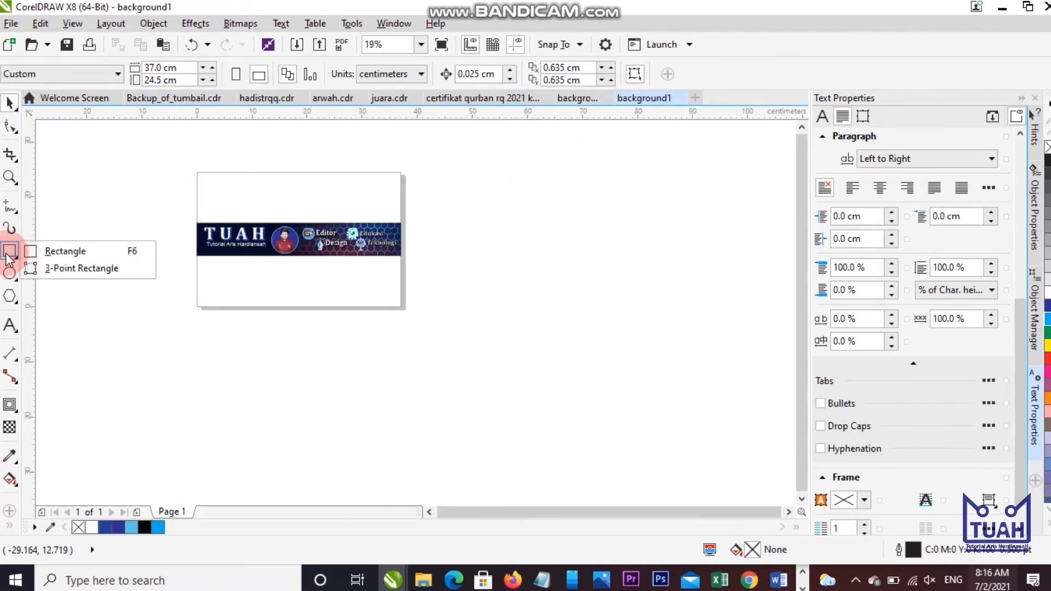
{"action": "double_click", "coordinate": [8, 252]}
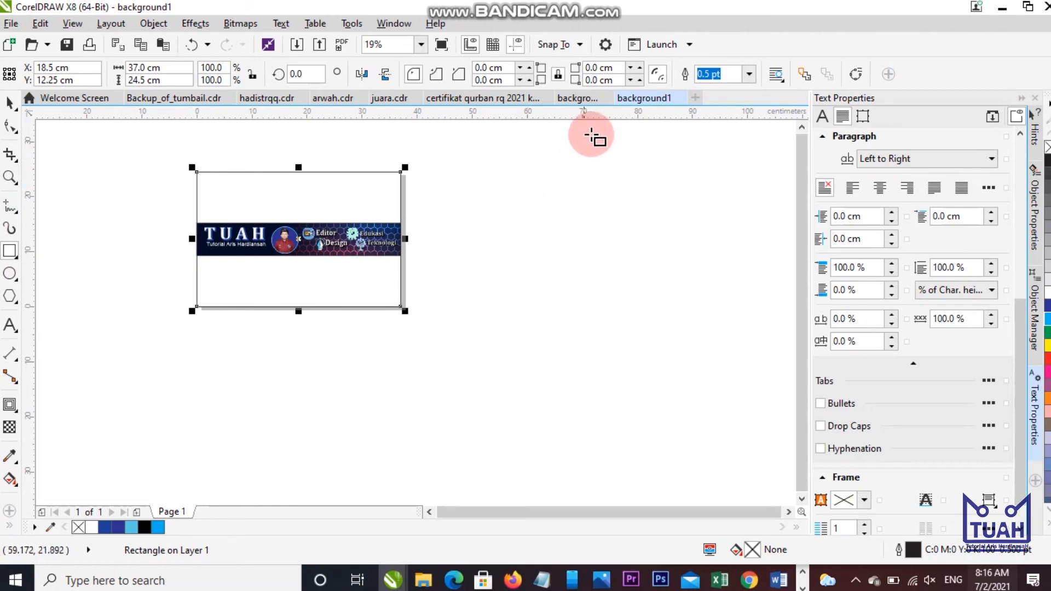
{"action": "left_click", "coordinate": [579, 98]}
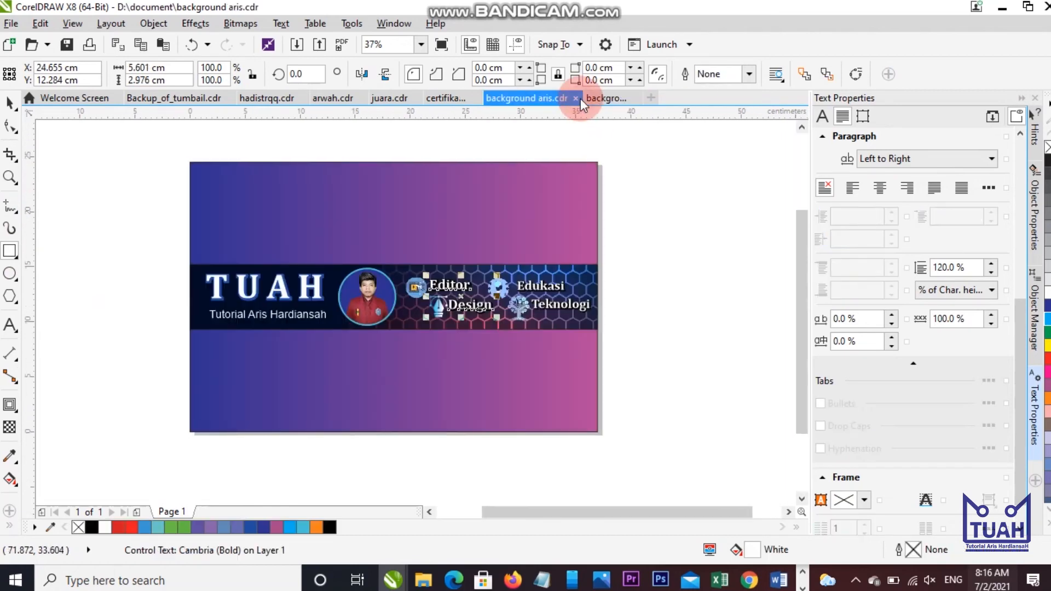
{"action": "left_click", "coordinate": [616, 98]}
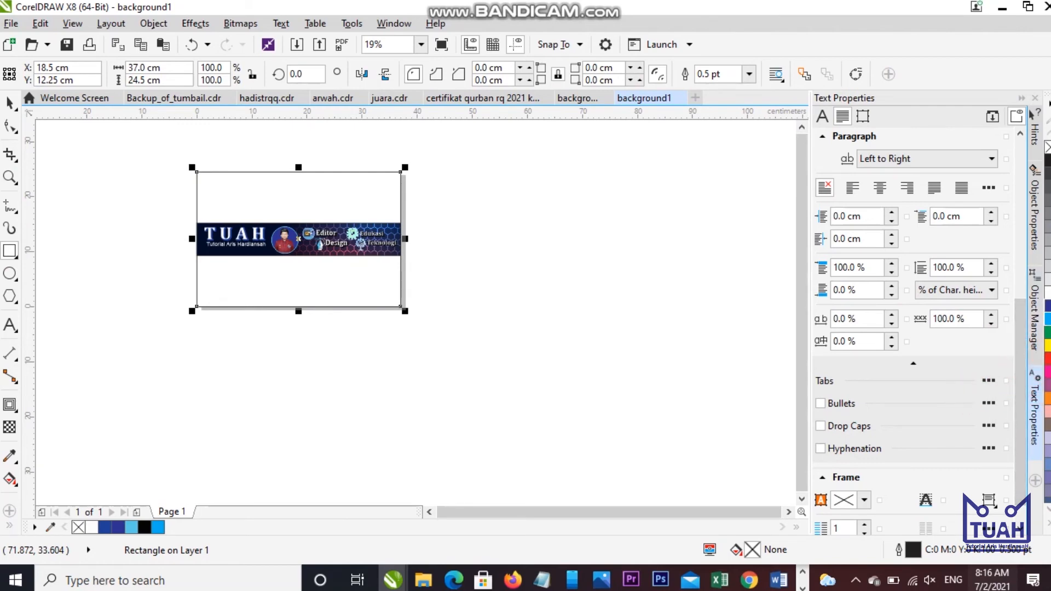
{"action": "left_click", "coordinate": [1047, 304]}
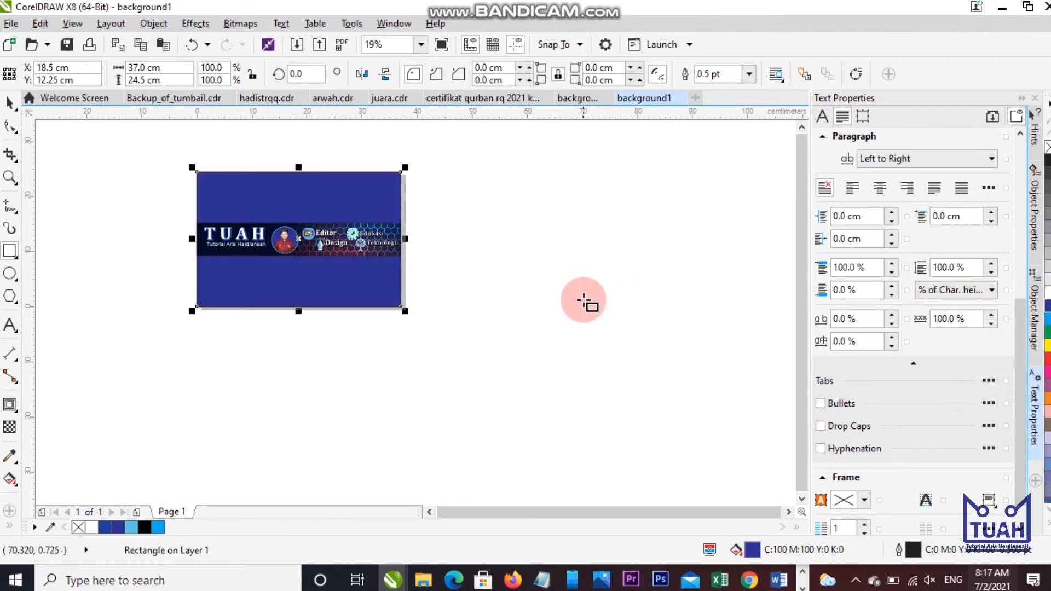
Apply a linear fountain fill to the background rectangle, running from blue to purple with C 59, M 84, Y 0, K 0.
{"action": "key", "text": "F11"}
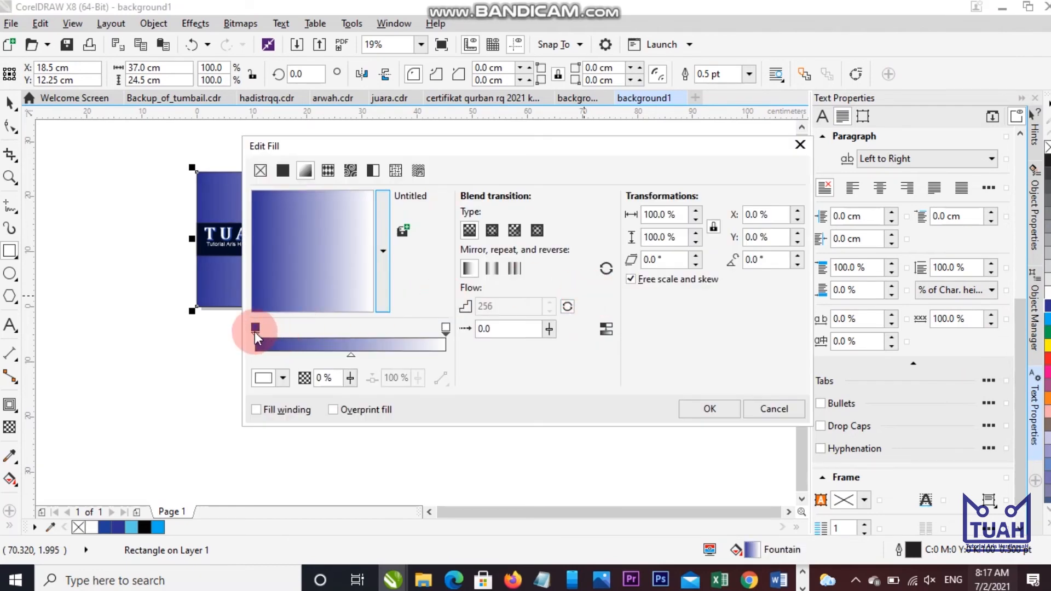
{"action": "left_click", "coordinate": [255, 327]}
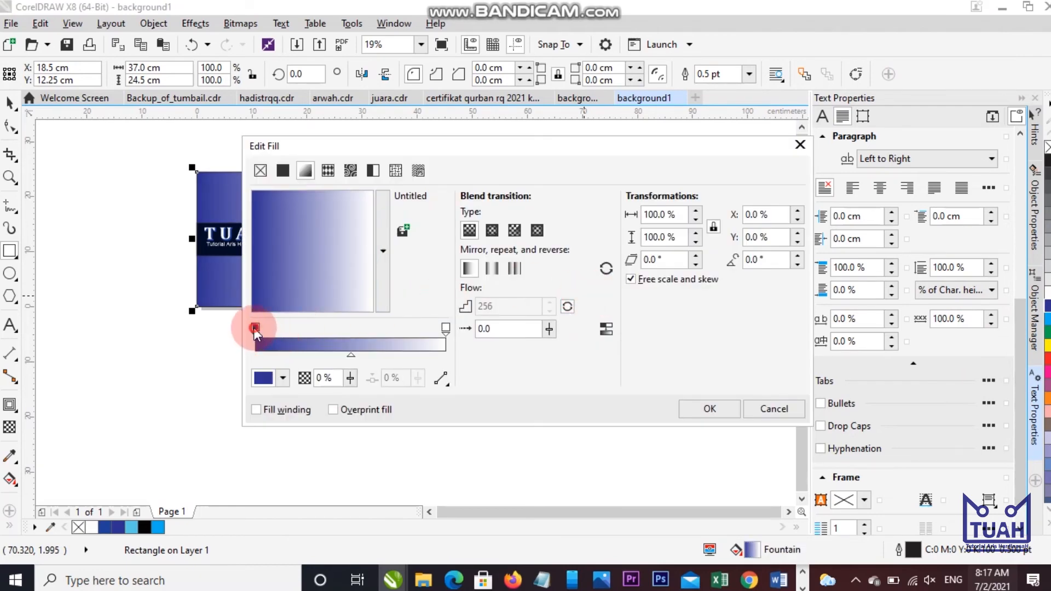
{"action": "left_click", "coordinate": [450, 328]}
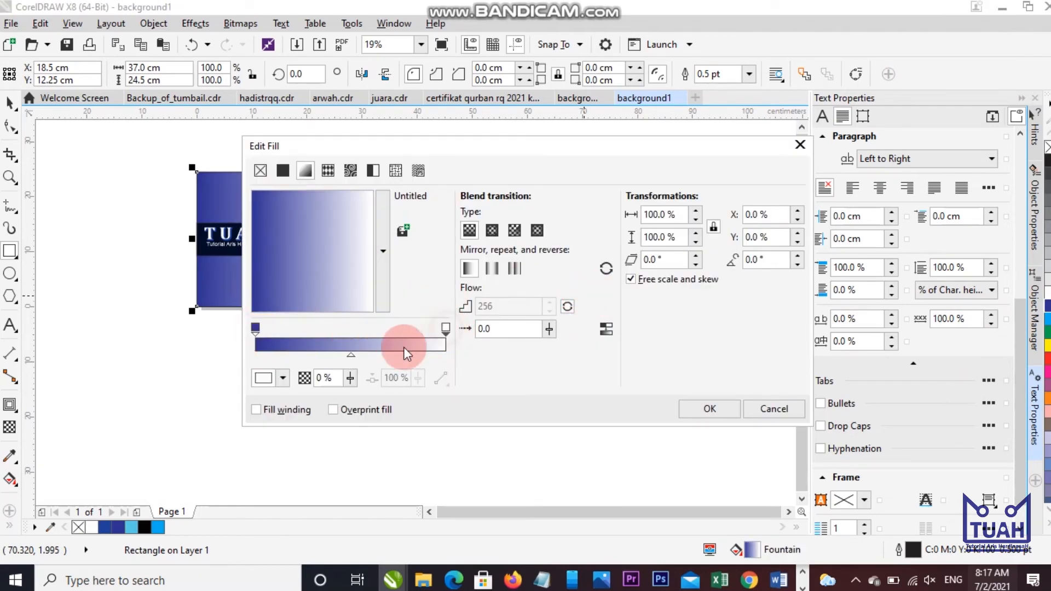
{"action": "left_click", "coordinate": [283, 378]}
{"action": "left_click_drag", "start_coordinate": [364, 303], "coordinate": [361, 266]}
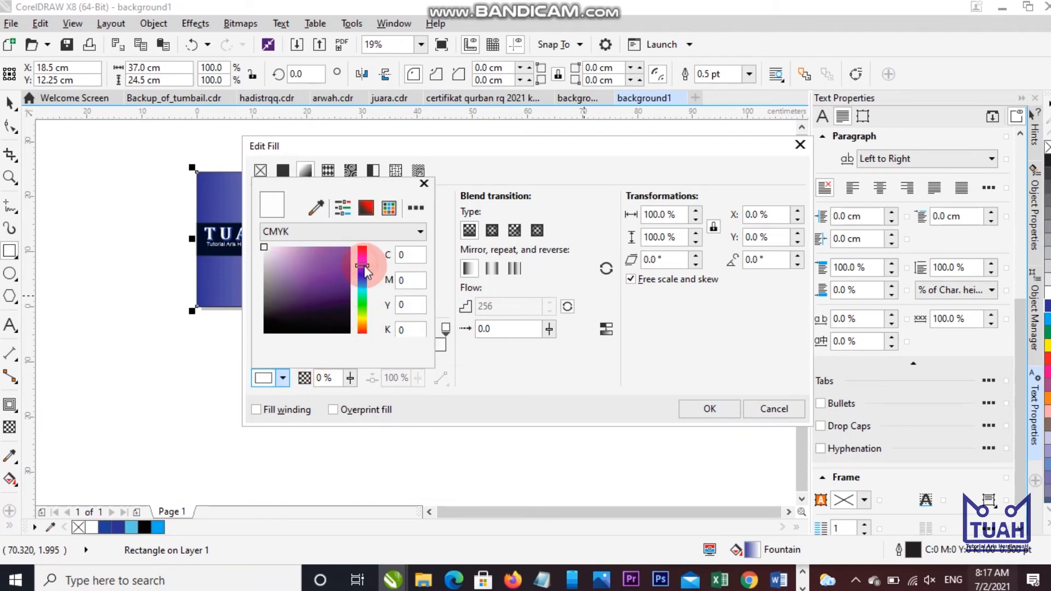
{"action": "left_click", "coordinate": [345, 251]}
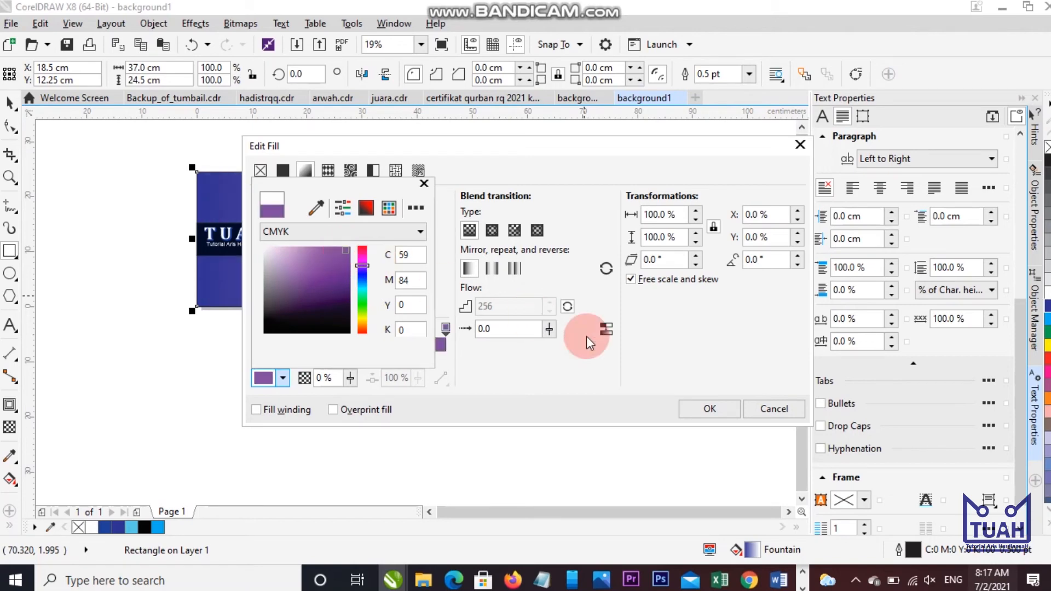
{"action": "left_click", "coordinate": [712, 408]}
{"action": "left_click", "coordinate": [712, 408]}
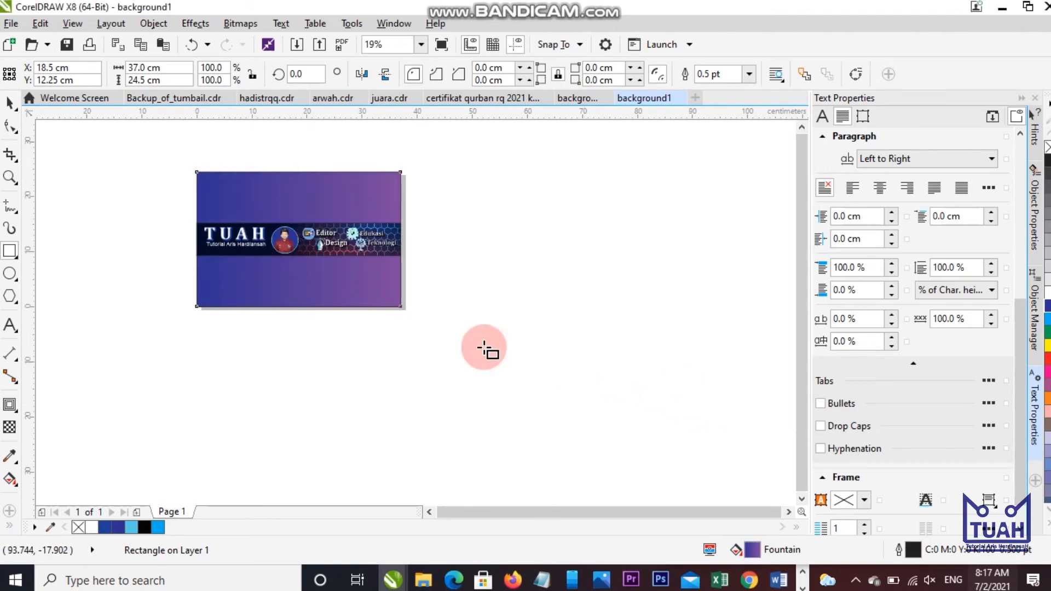
Change the background gradient's end colour to pinkish magenta, about C 38, M 85, using background aris.cdr as reference.
{"action": "scroll", "coordinate": [268, 260], "scroll_direction": "up", "scroll_amount": 2}
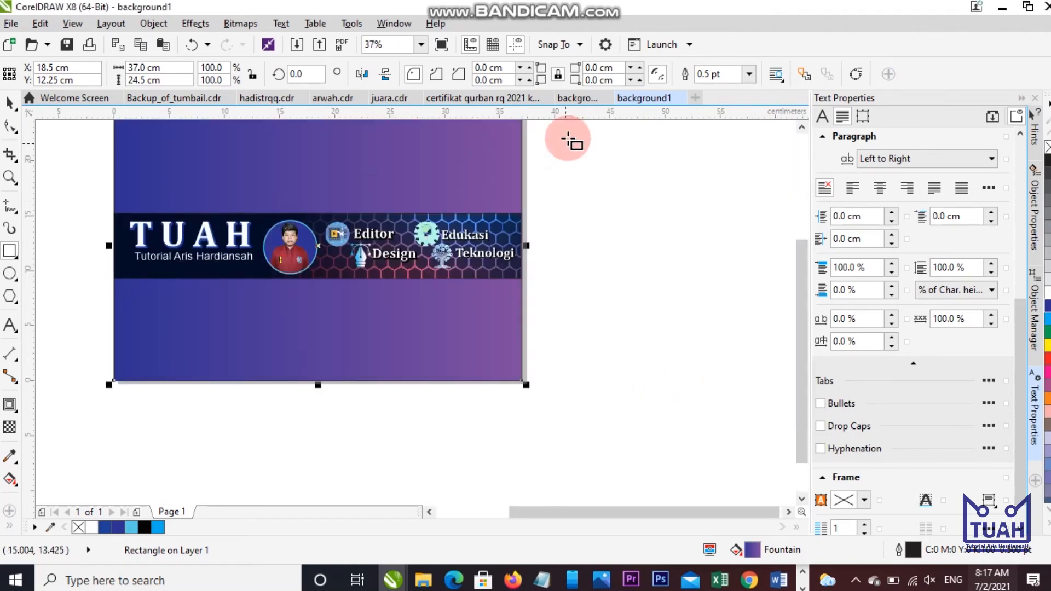
{"action": "left_click", "coordinate": [573, 100]}
{"action": "left_click", "coordinate": [624, 98]}
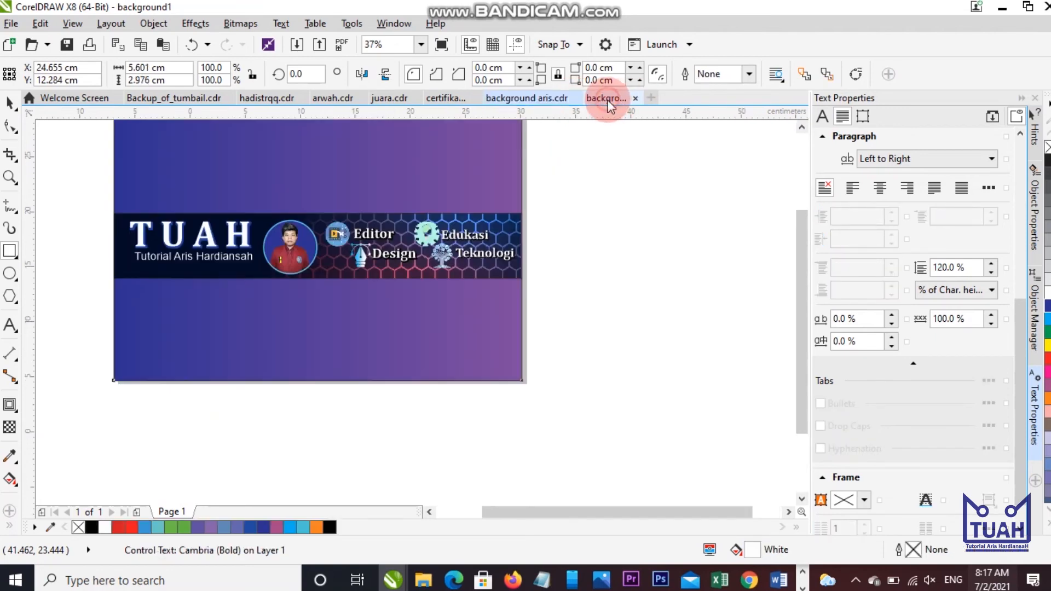
{"action": "scroll", "coordinate": [492, 304], "scroll_direction": "down", "scroll_amount": 3}
{"action": "scroll", "coordinate": [471, 304], "scroll_direction": "up", "scroll_amount": 3}
{"action": "key", "text": "F11"}
{"action": "left_click", "coordinate": [283, 377]}
{"action": "left_click", "coordinate": [400, 328]}
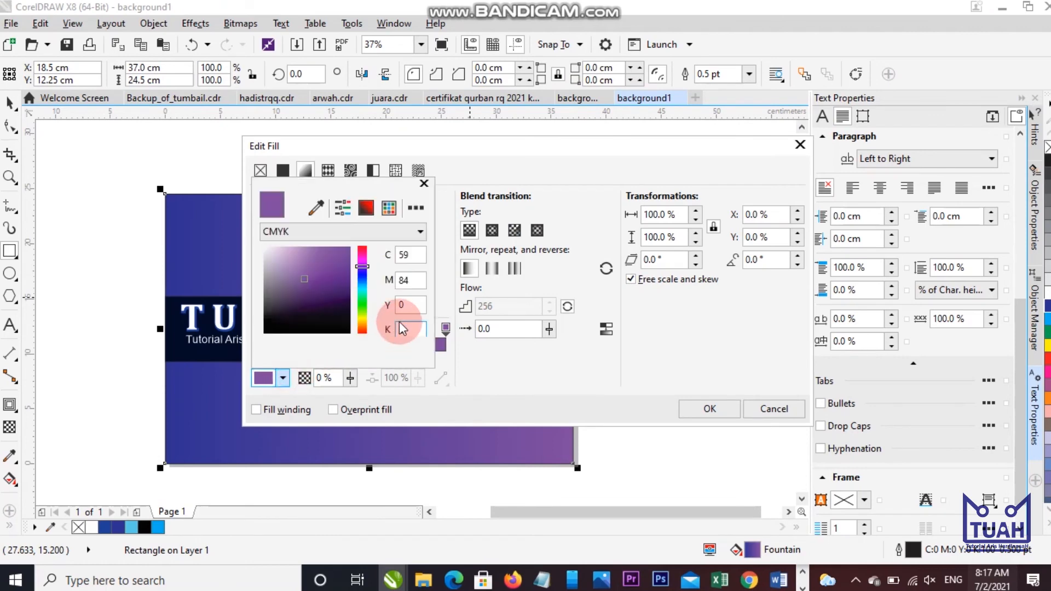
{"action": "left_click", "coordinate": [349, 251]}
{"action": "left_click_drag", "start_coordinate": [361, 269], "coordinate": [362, 260]}
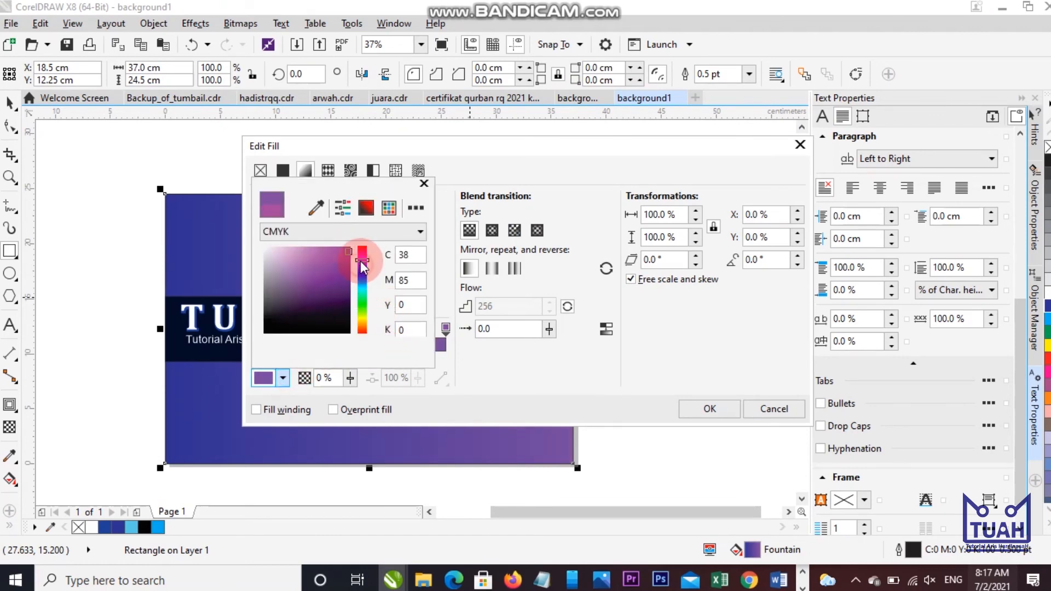
{"action": "left_click", "coordinate": [686, 406]}
{"action": "left_click", "coordinate": [686, 406]}
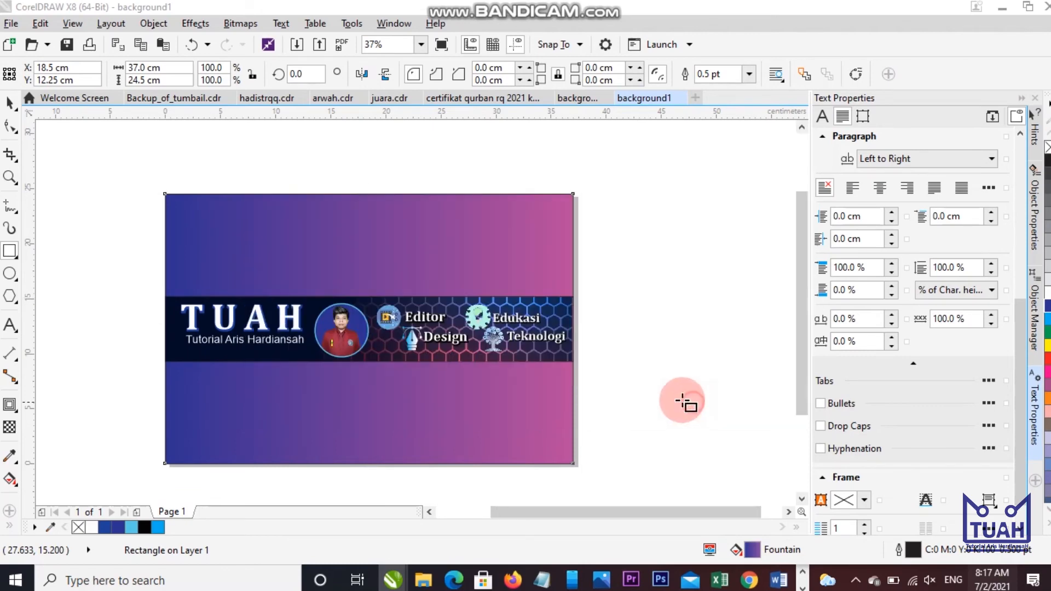
{"action": "left_click", "coordinate": [572, 99]}
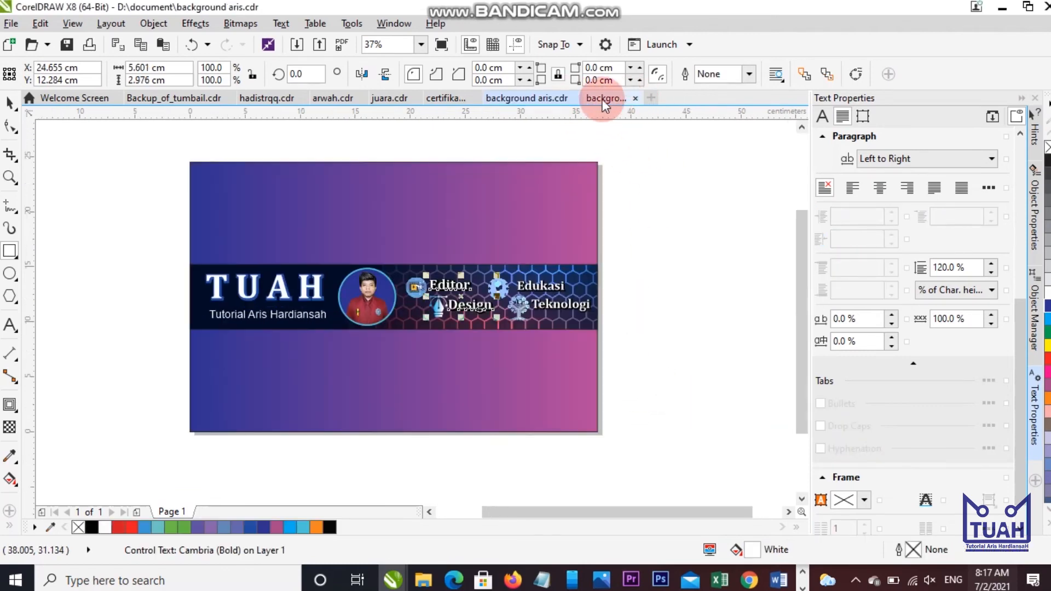
{"action": "left_click", "coordinate": [602, 100]}
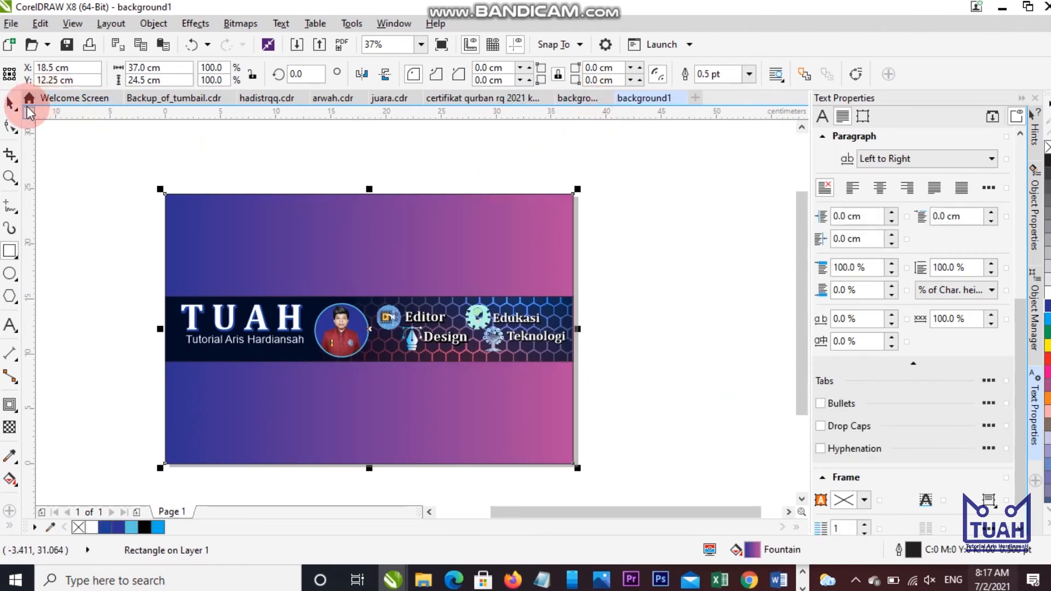
{"action": "left_click", "coordinate": [116, 160]}
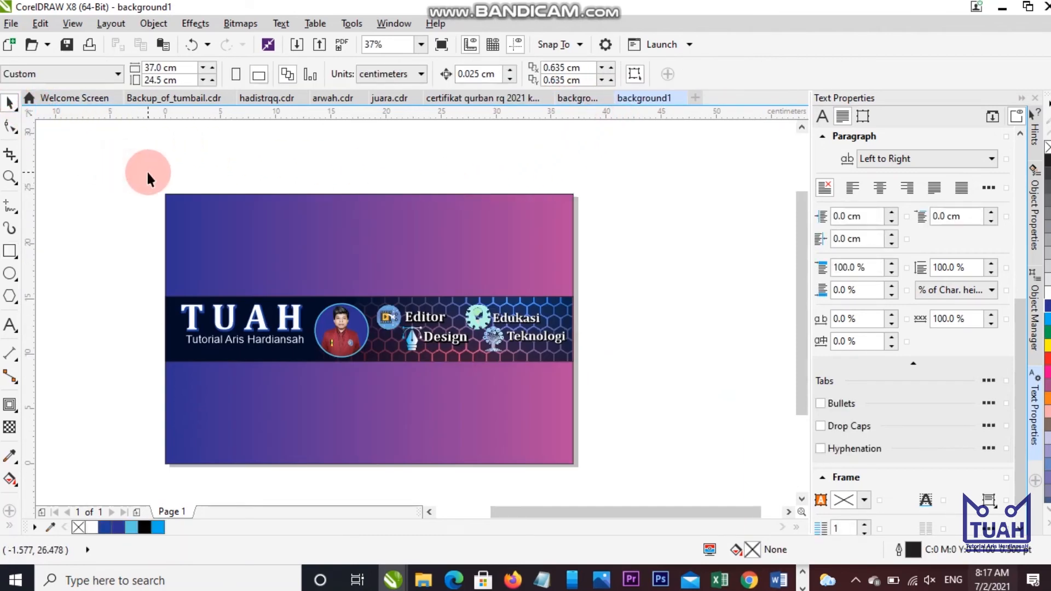
Start exporting the finished banner page as a JPEG image.
{"action": "left_click", "coordinate": [12, 23]}
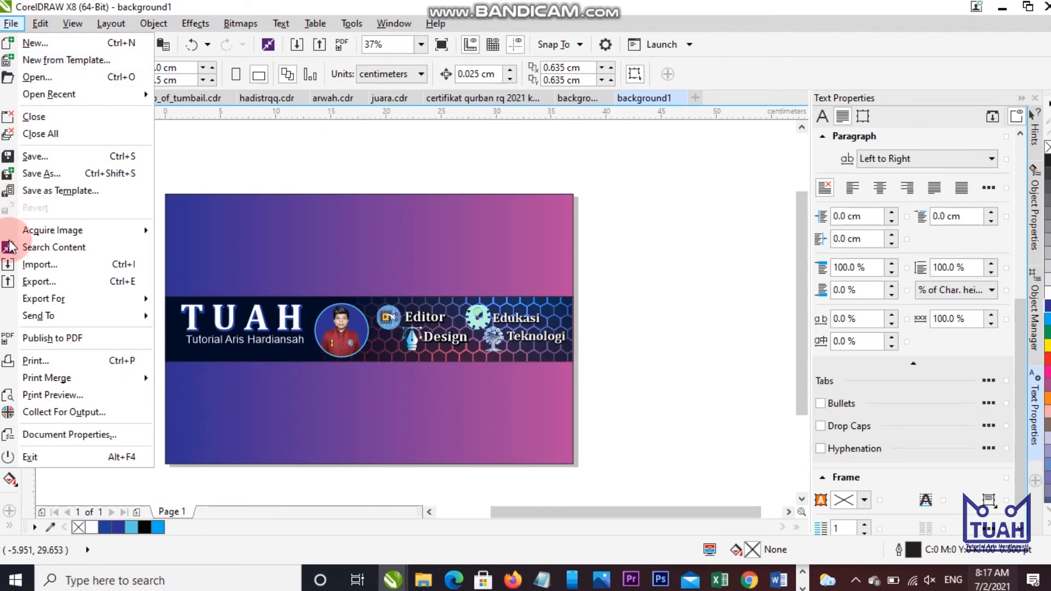
{"action": "left_click", "coordinate": [24, 280]}
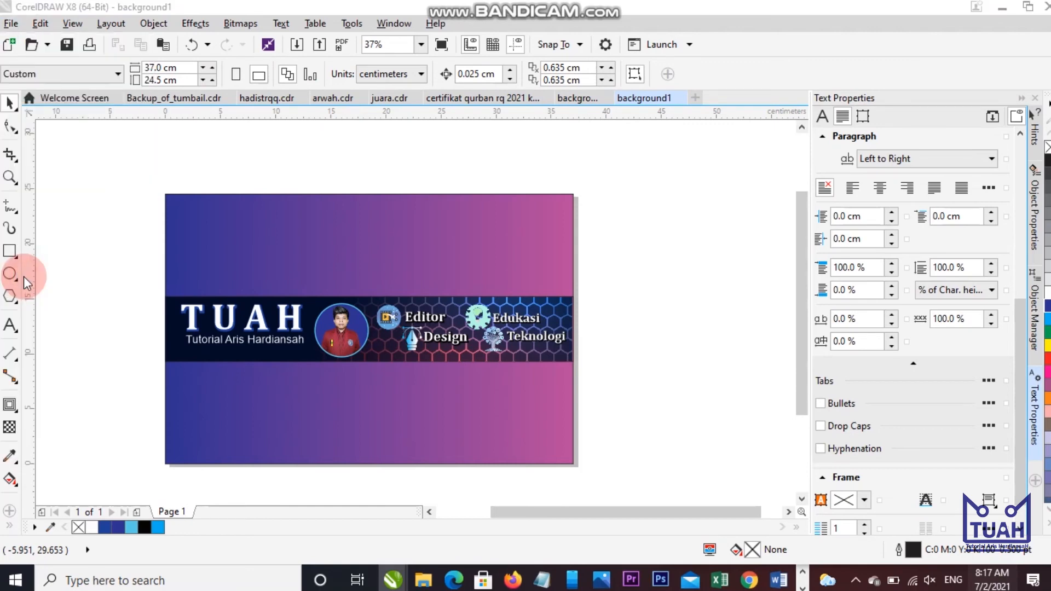
{"action": "left_click", "coordinate": [398, 377]}
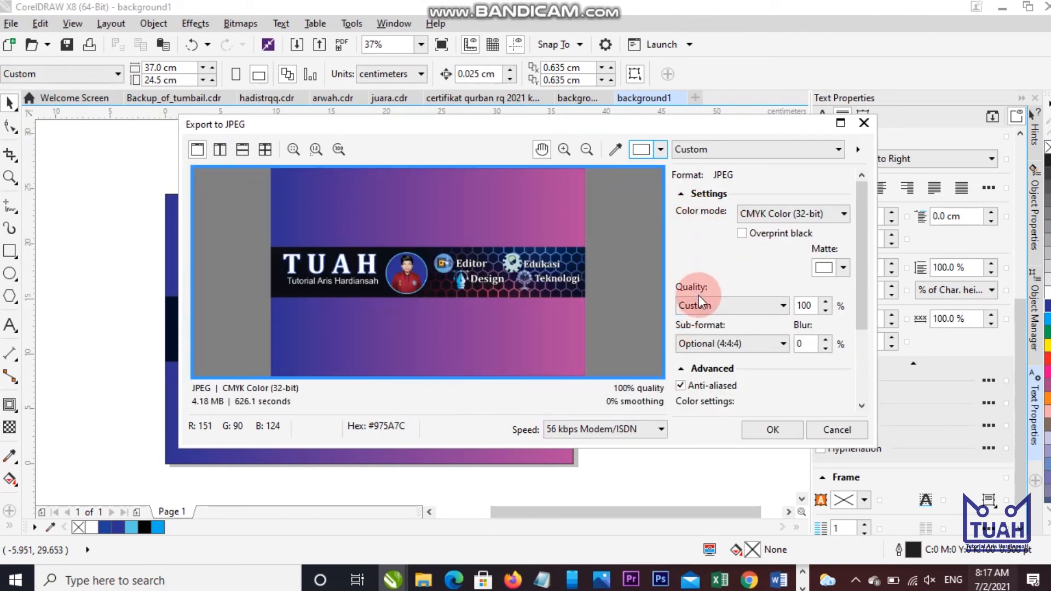
Keep the JPEG export's colour mode at CMYK Color (32-bit) after checking the alternatives, and complete the export.
{"action": "left_click", "coordinate": [774, 216]}
{"action": "left_click", "coordinate": [762, 264]}
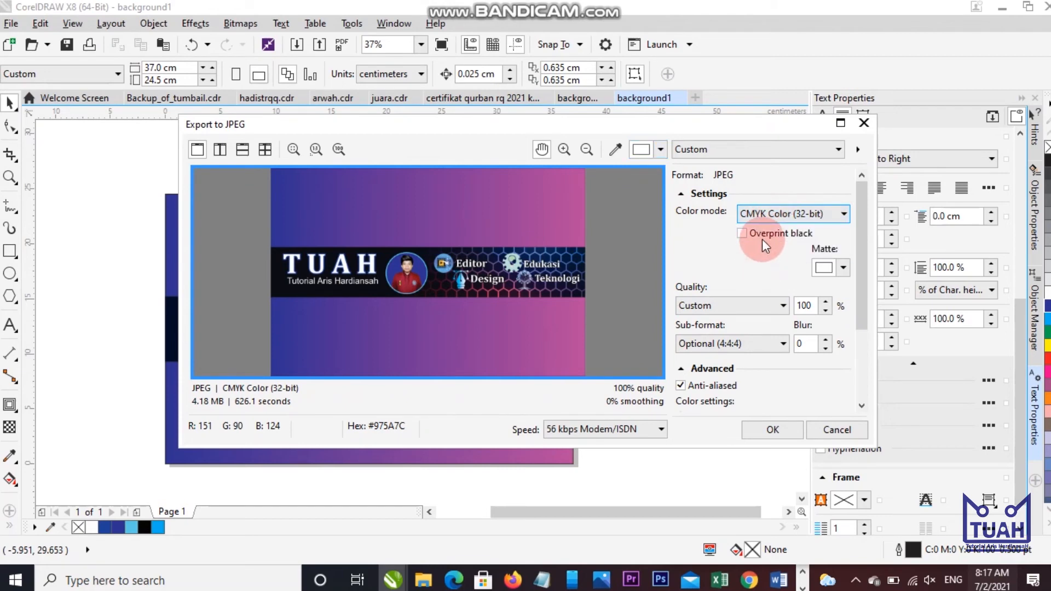
{"action": "left_click", "coordinate": [760, 217]}
{"action": "left_click", "coordinate": [727, 234]}
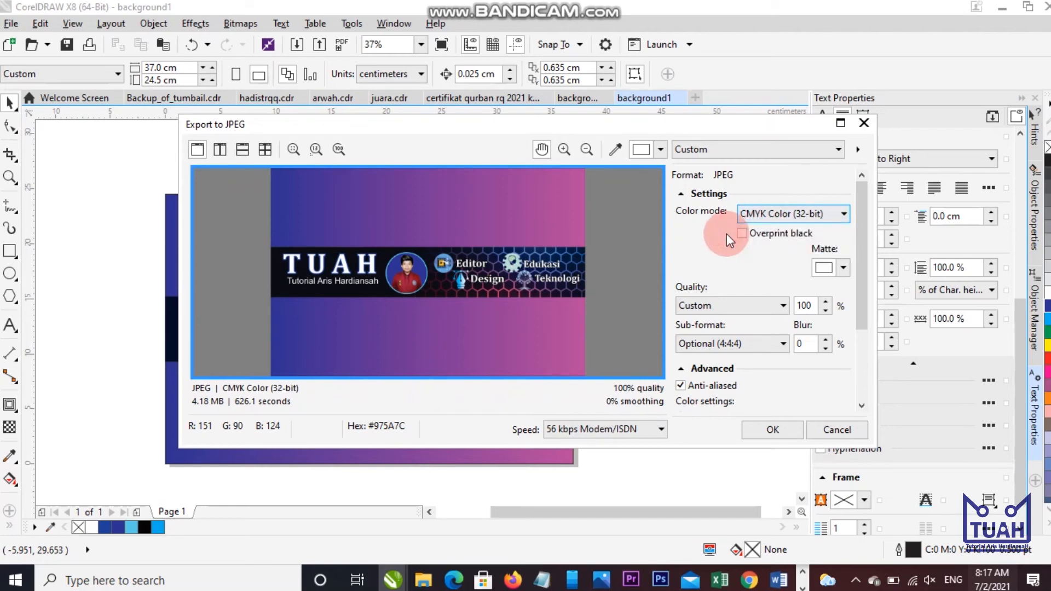
{"action": "left_click", "coordinate": [754, 215]}
{"action": "left_click", "coordinate": [756, 218]}
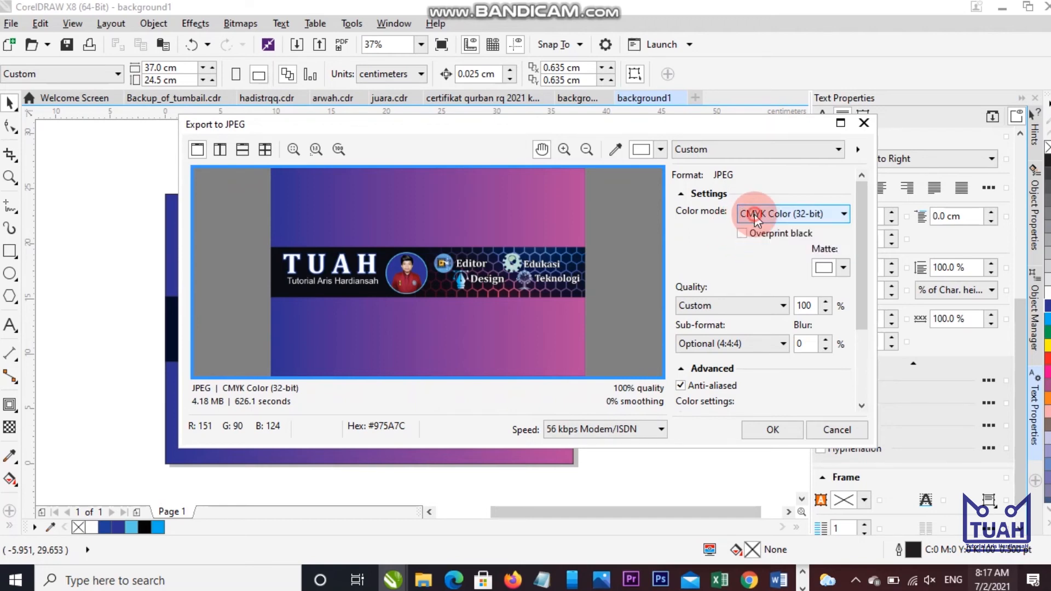
{"action": "left_click", "coordinate": [758, 219]}
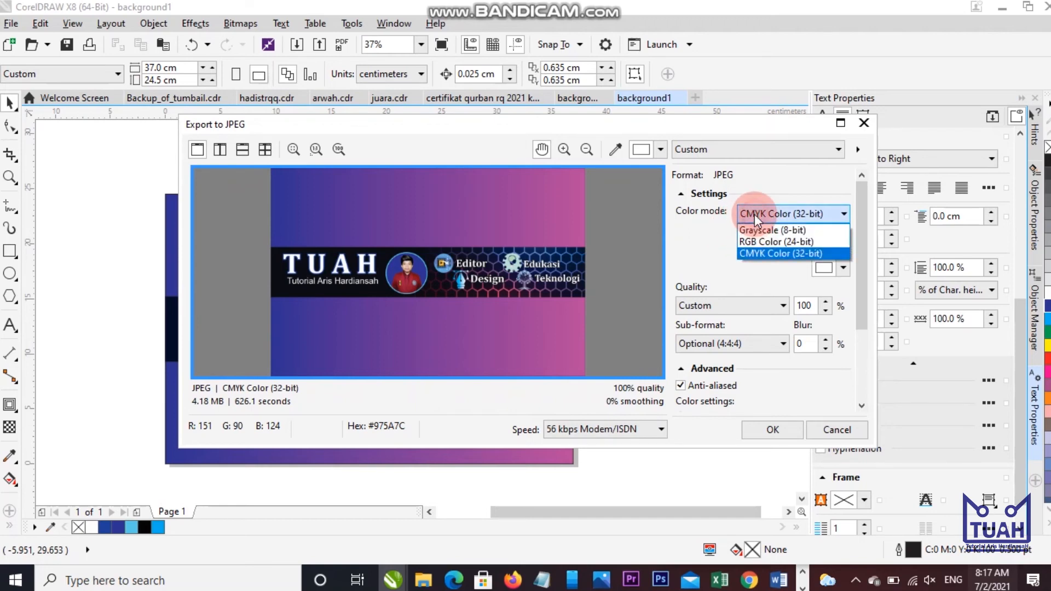
{"action": "left_click", "coordinate": [692, 245]}
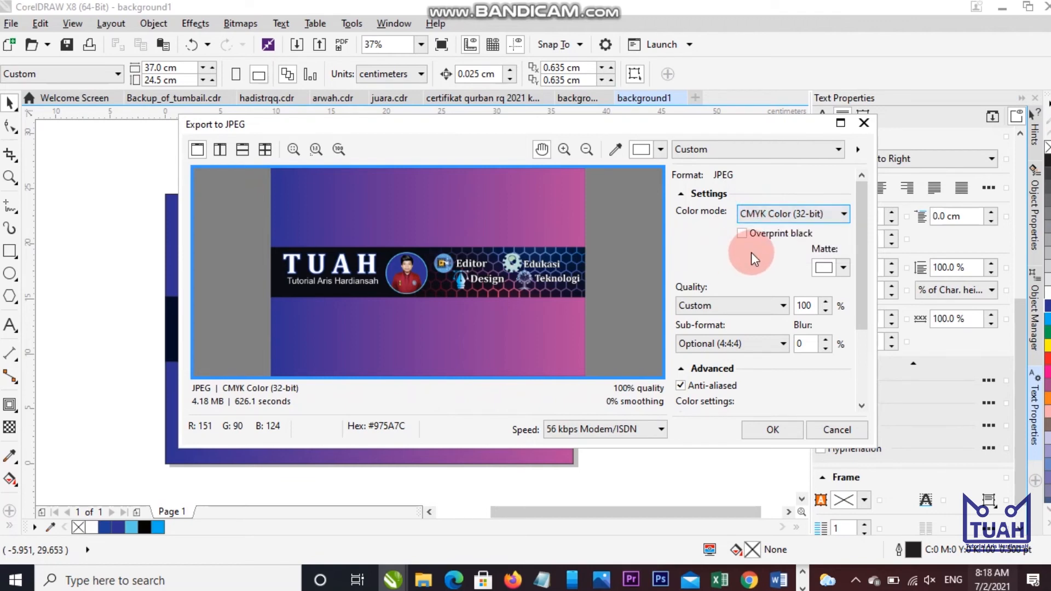
{"action": "left_click", "coordinate": [767, 217]}
{"action": "left_click", "coordinate": [719, 258]}
{"action": "left_click", "coordinate": [772, 430]}
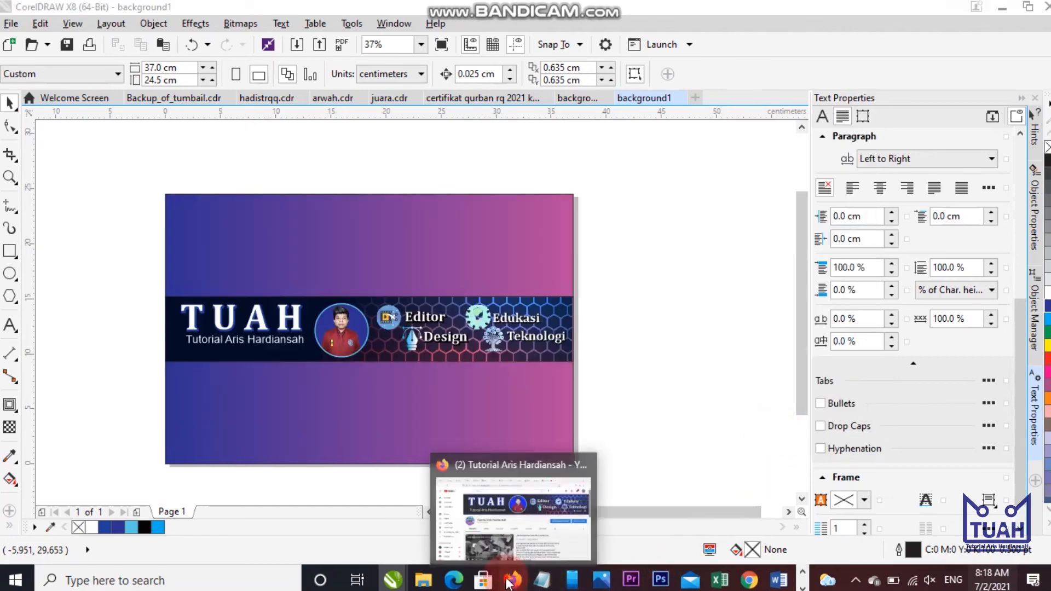
Switch to Firefox and review the YouTube channel page with its existing banner.
{"action": "left_click", "coordinate": [512, 579]}
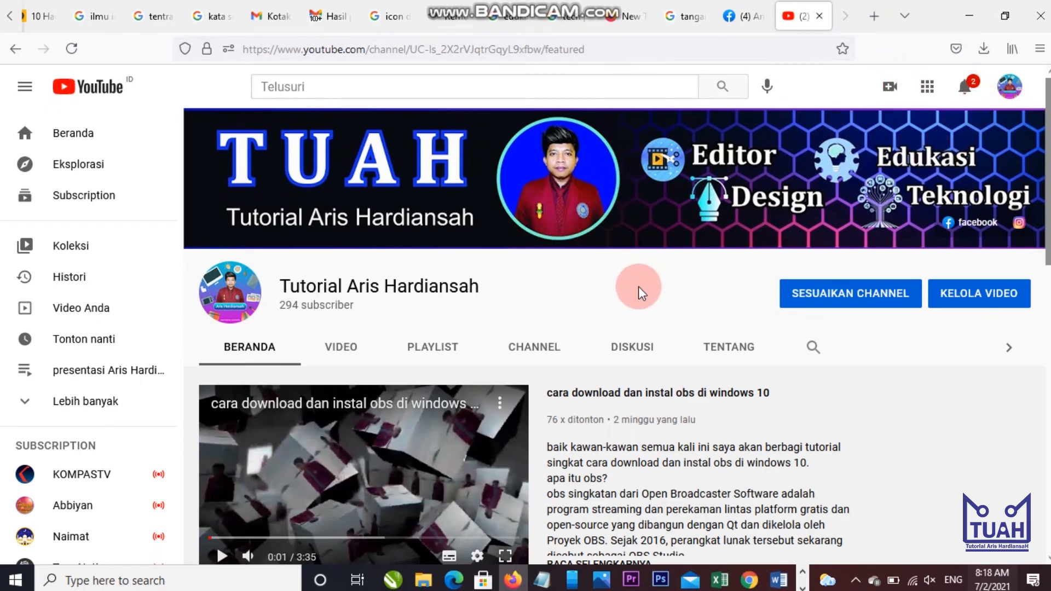
{"action": "scroll", "coordinate": [638, 287], "scroll_direction": "down", "scroll_amount": 2}
{"action": "scroll", "coordinate": [638, 286], "scroll_direction": "down", "scroll_amount": 3}
{"action": "scroll", "coordinate": [640, 287], "scroll_direction": "up", "scroll_amount": 5}
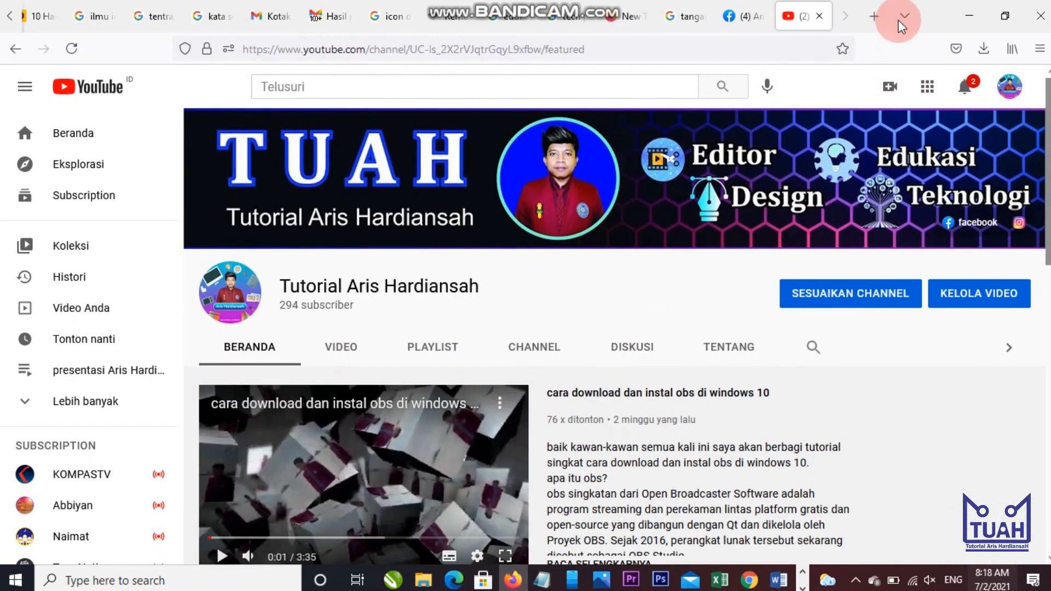
Load YouTube in a new browser tab and open the signed-in account's own channel page.
{"action": "left_click", "coordinate": [871, 17]}
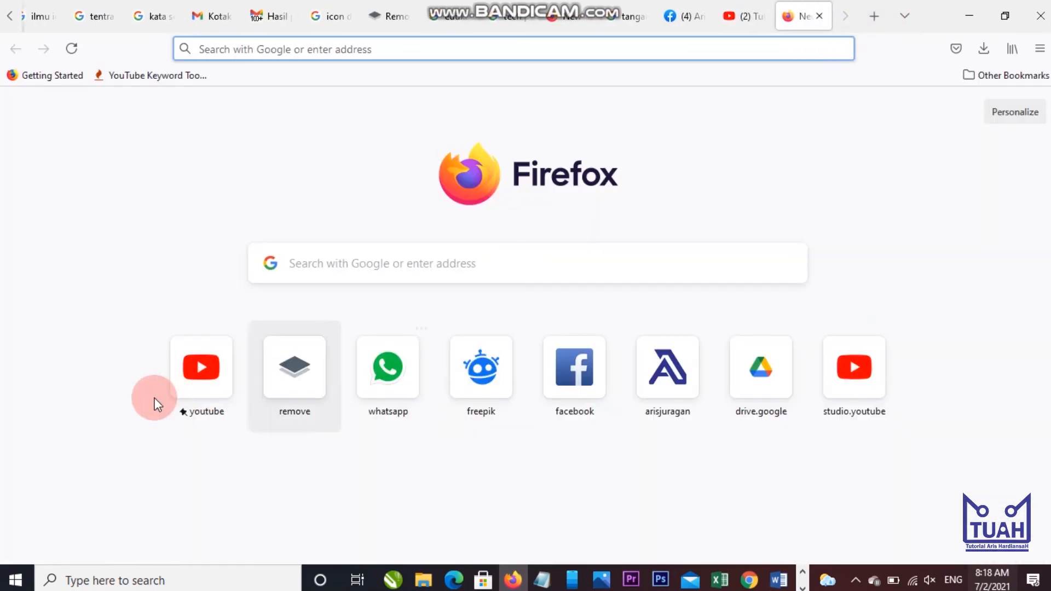
{"action": "left_click", "coordinate": [199, 377]}
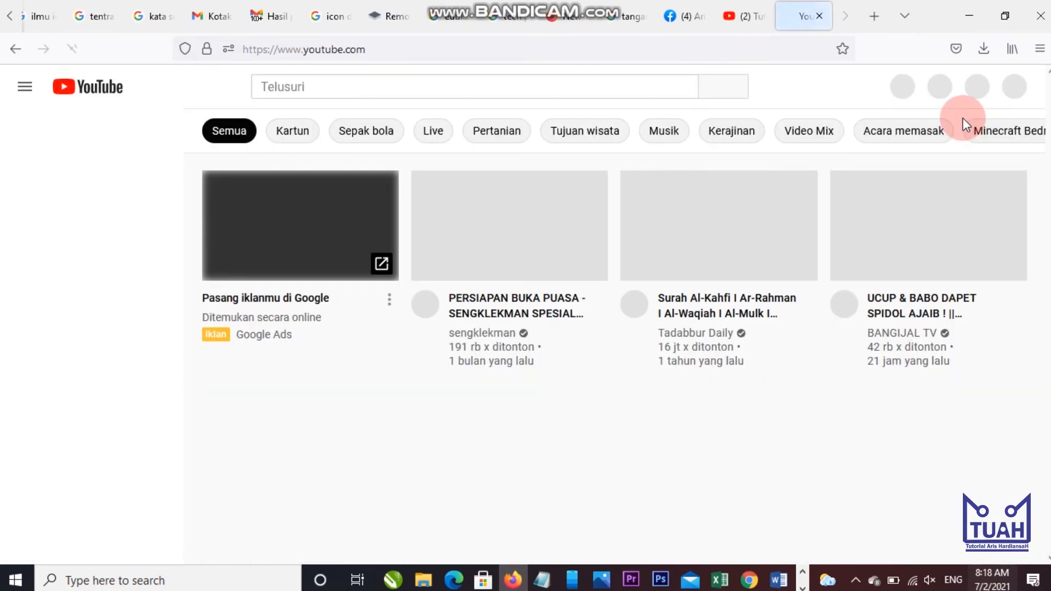
{"action": "left_click", "coordinate": [1009, 88]}
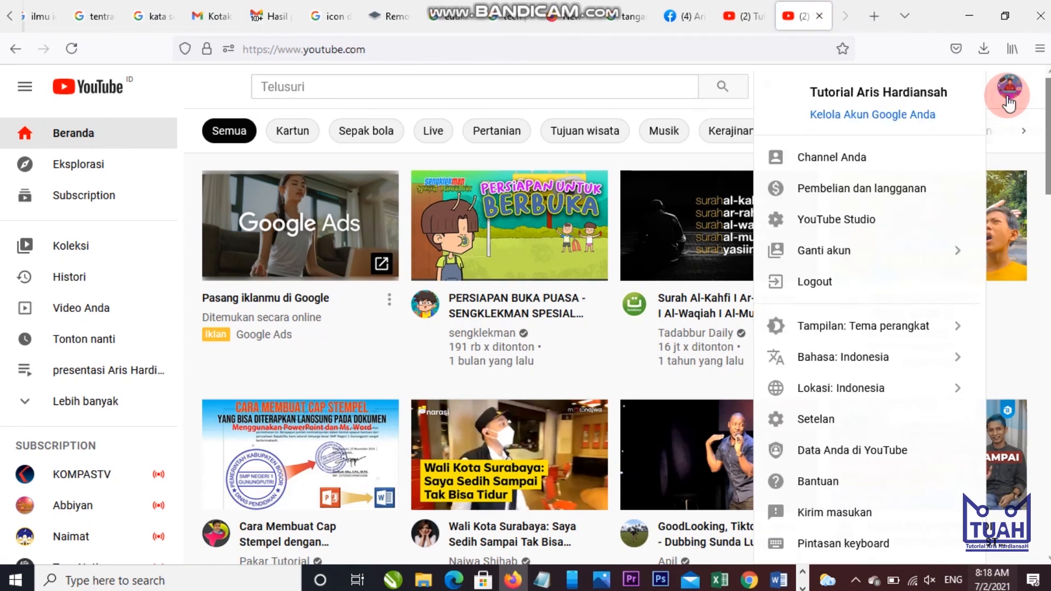
{"action": "left_click", "coordinate": [889, 164]}
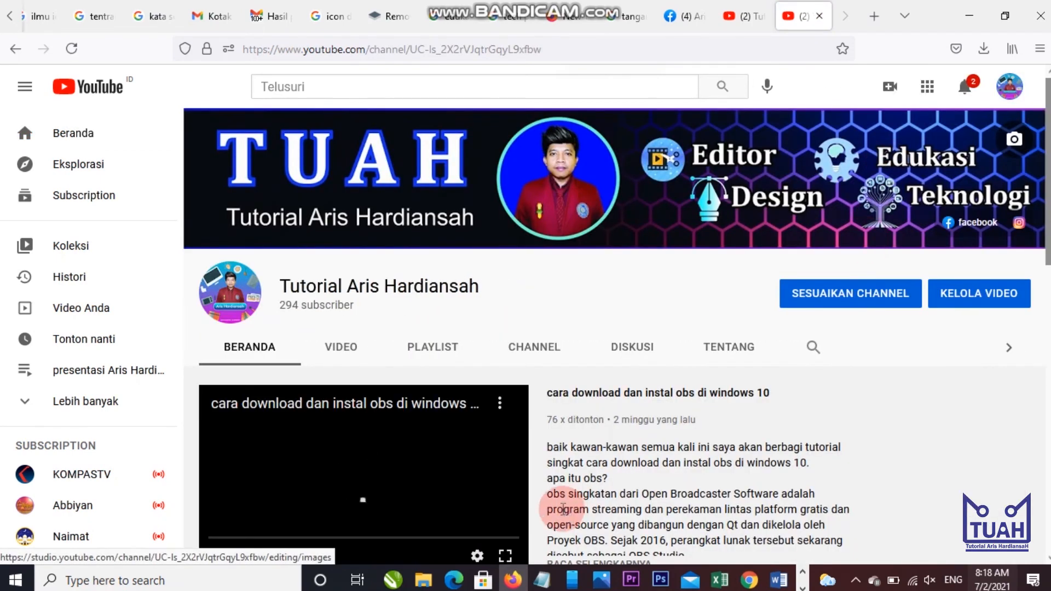
{"action": "scroll", "coordinate": [876, 343], "scroll_direction": "down", "scroll_amount": 2}
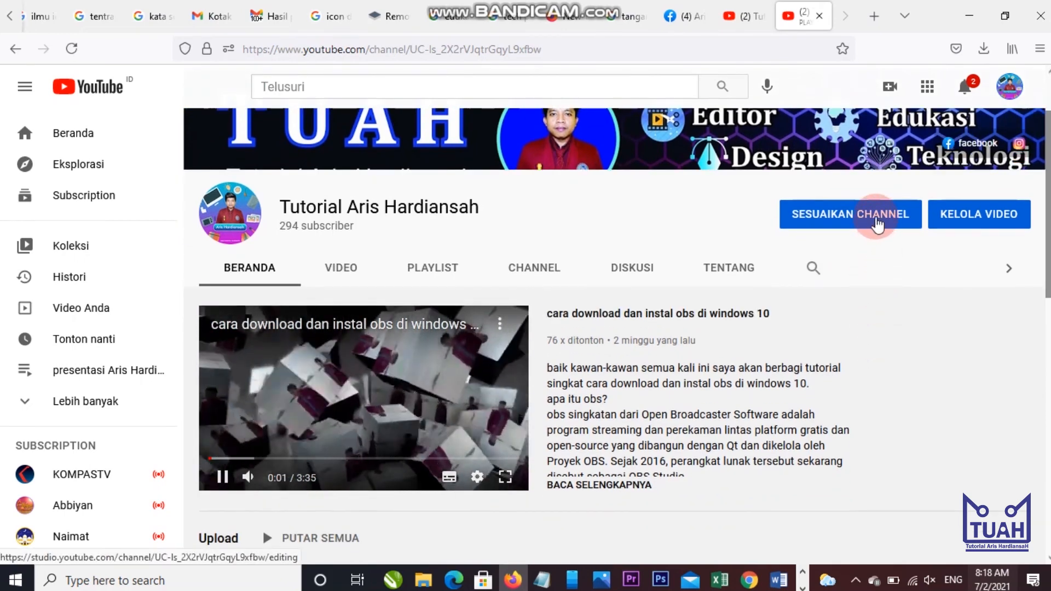
Open the channel's customization page in YouTube Studio and show its Branding settings with the banner image section.
{"action": "left_click", "coordinate": [875, 216]}
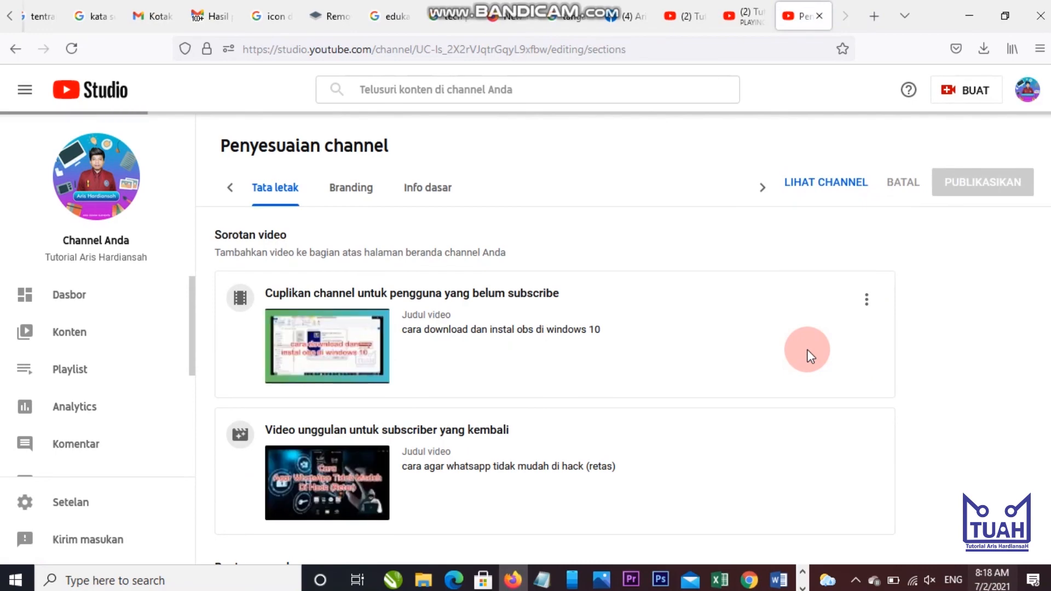
{"action": "scroll", "coordinate": [608, 330], "scroll_direction": "down", "scroll_amount": 5}
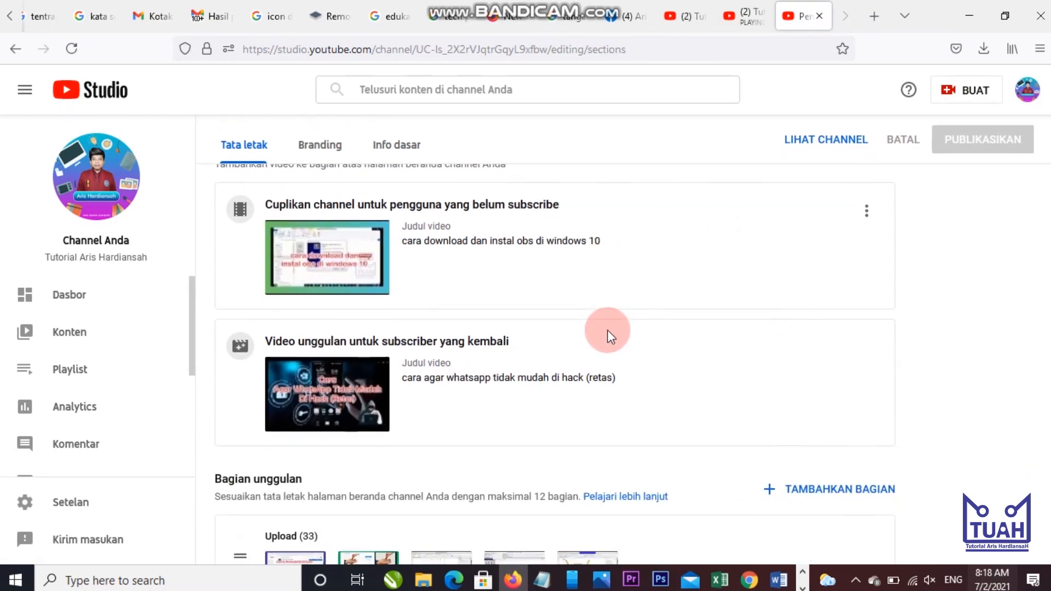
{"action": "scroll", "coordinate": [606, 328], "scroll_direction": "up", "scroll_amount": 4}
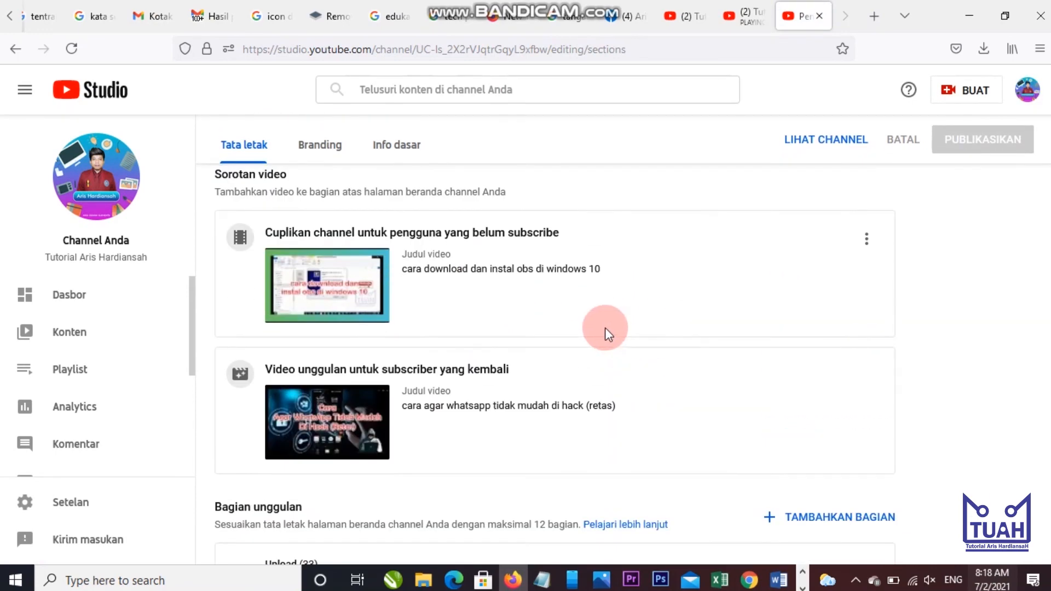
{"action": "left_click", "coordinate": [325, 147]}
{"action": "left_click", "coordinate": [405, 278]}
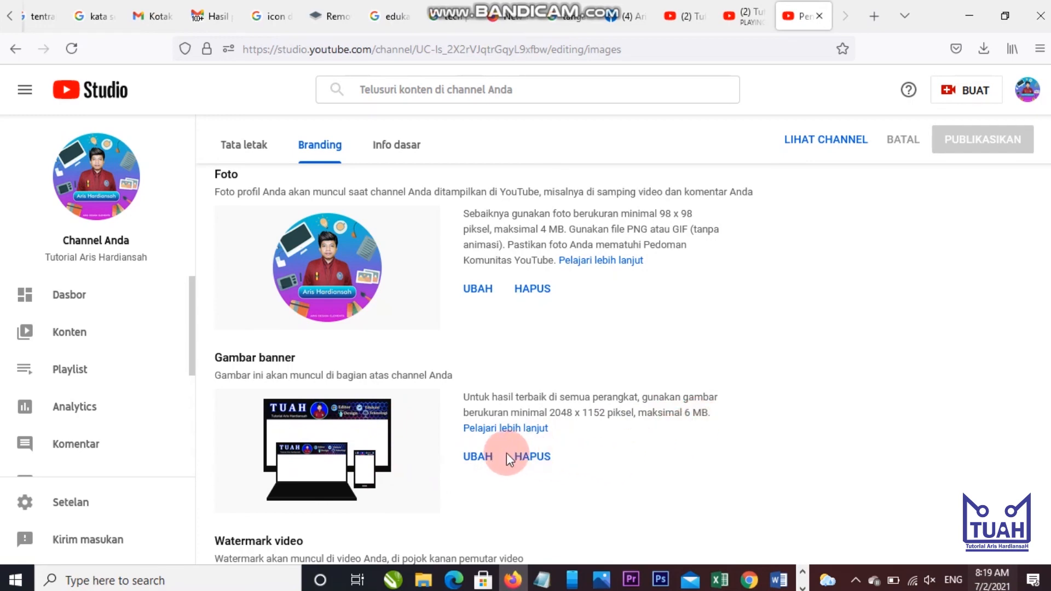
Replace the banner image with the background file ending in the owner's first name, found by searching Documents for "bac", and accept the default crop.
{"action": "left_click", "coordinate": [484, 457]}
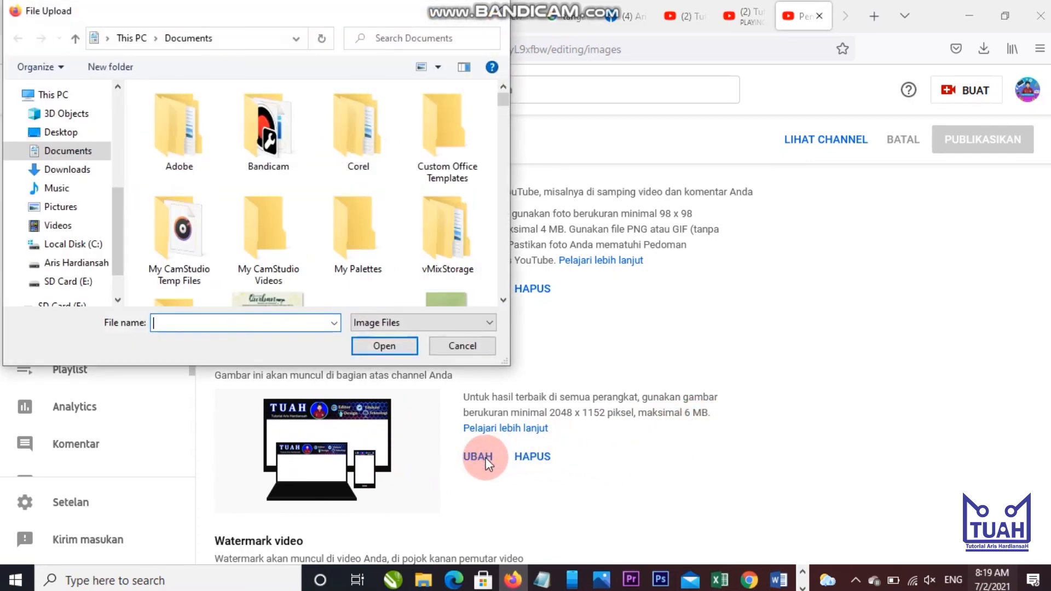
{"action": "left_click", "coordinate": [411, 42]}
{"action": "left_click", "coordinate": [407, 81]}
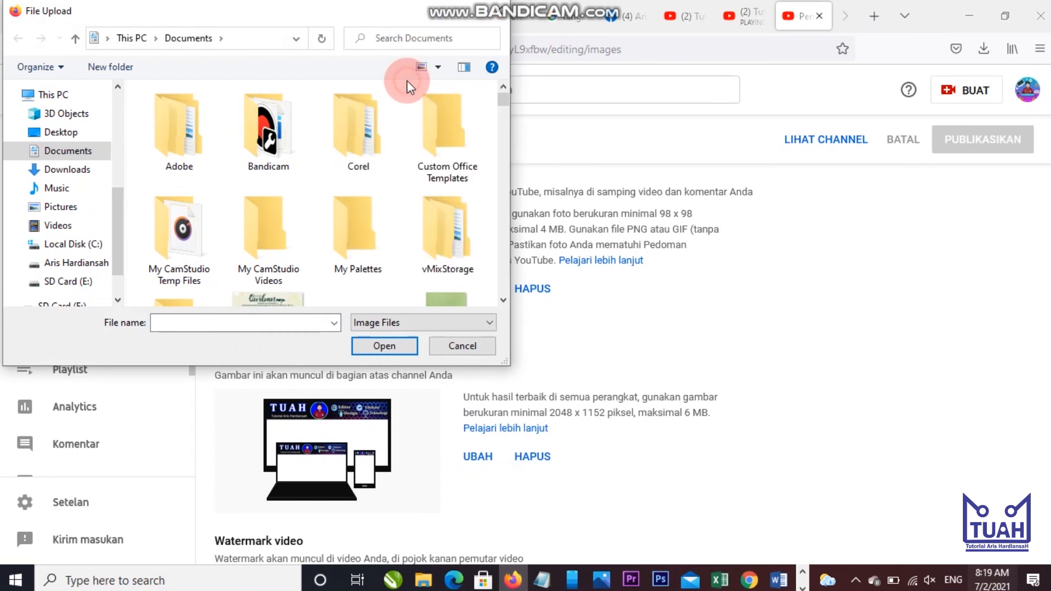
{"action": "left_click", "coordinate": [406, 40]}
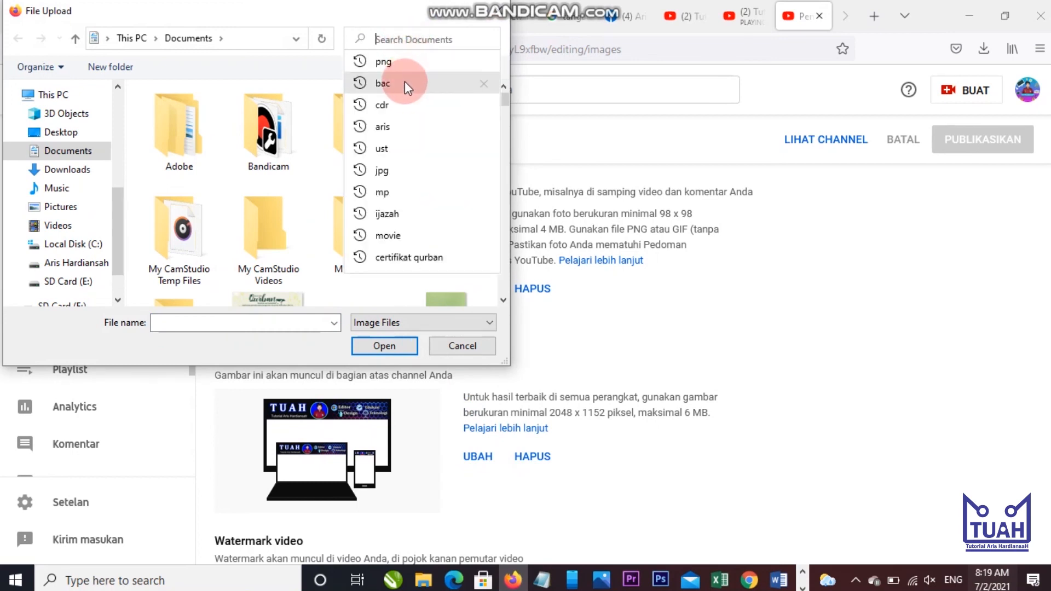
{"action": "left_click", "coordinate": [407, 84]}
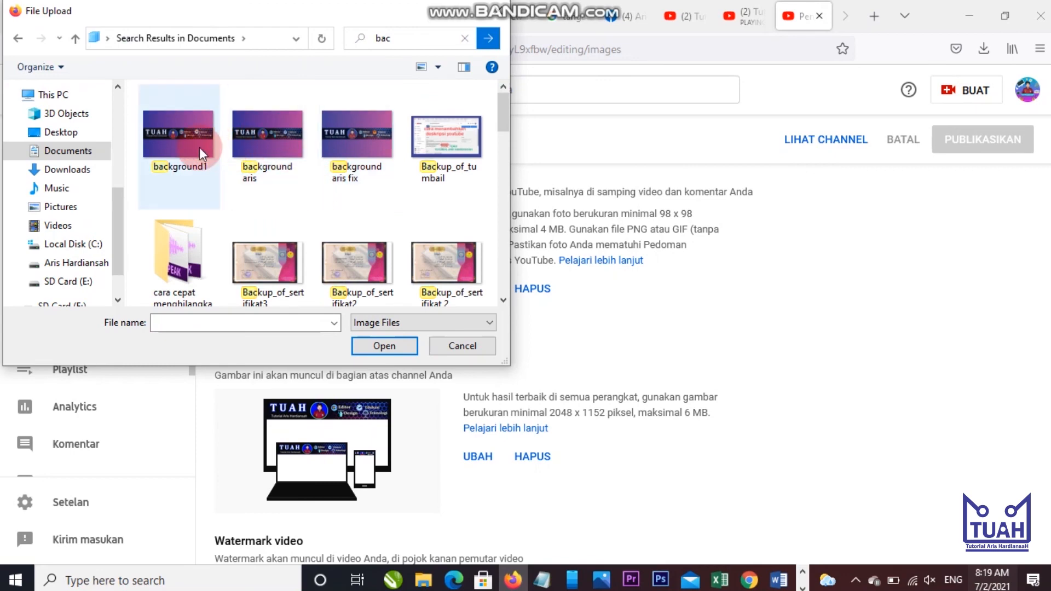
{"action": "left_click", "coordinate": [253, 147]}
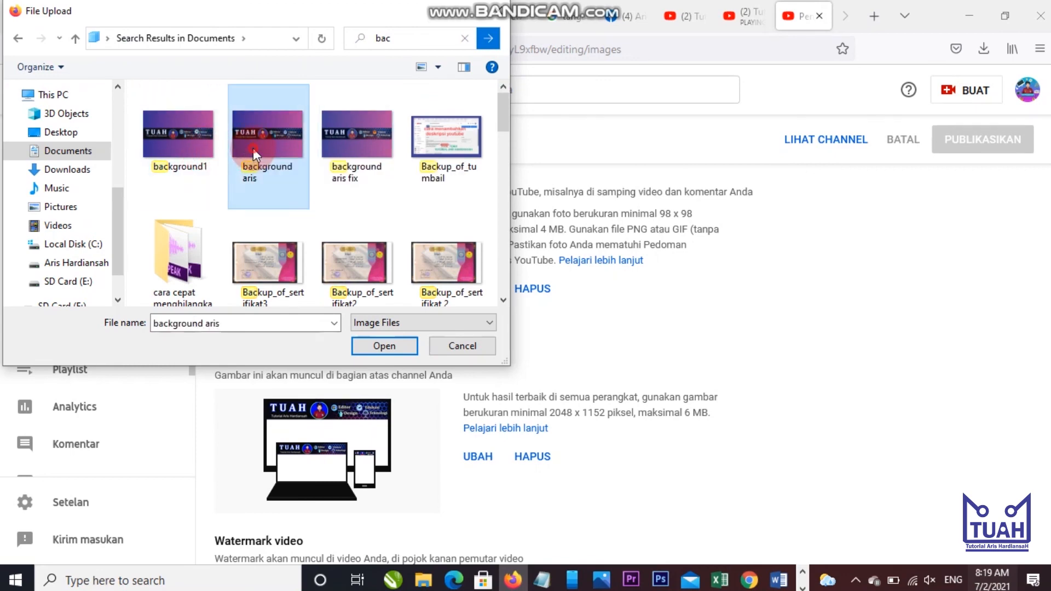
{"action": "left_click", "coordinate": [386, 341]}
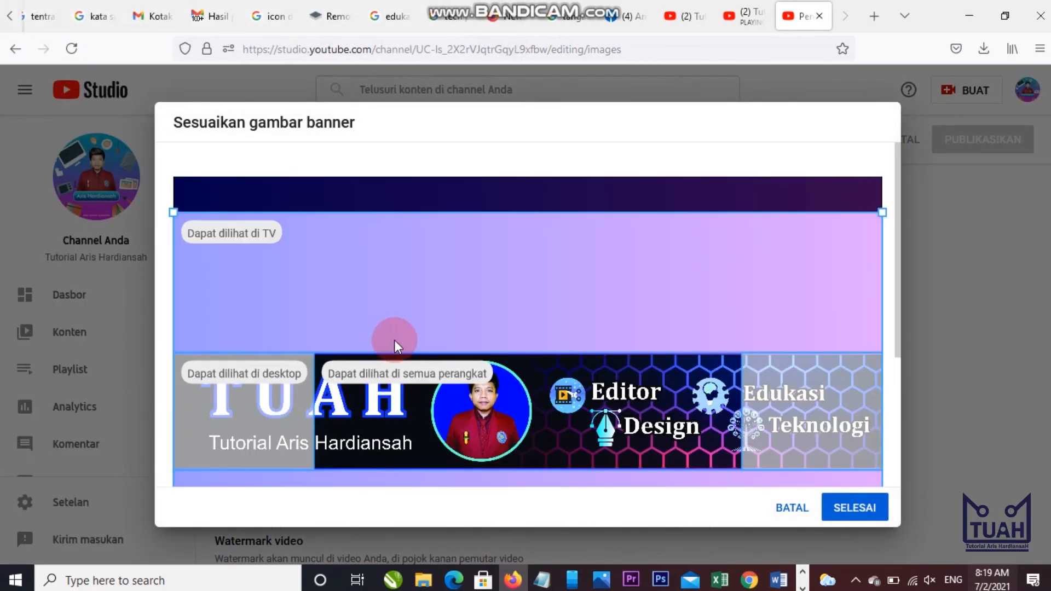
{"action": "left_click", "coordinate": [853, 502]}
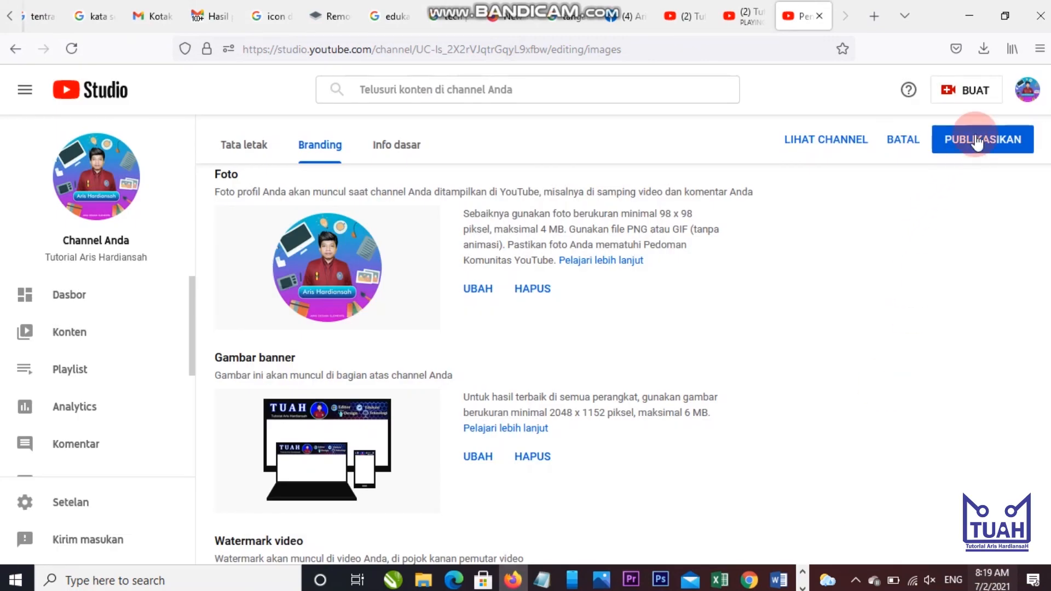
Publish the channel's banner change and open the public channel page.
{"action": "left_click", "coordinate": [976, 142]}
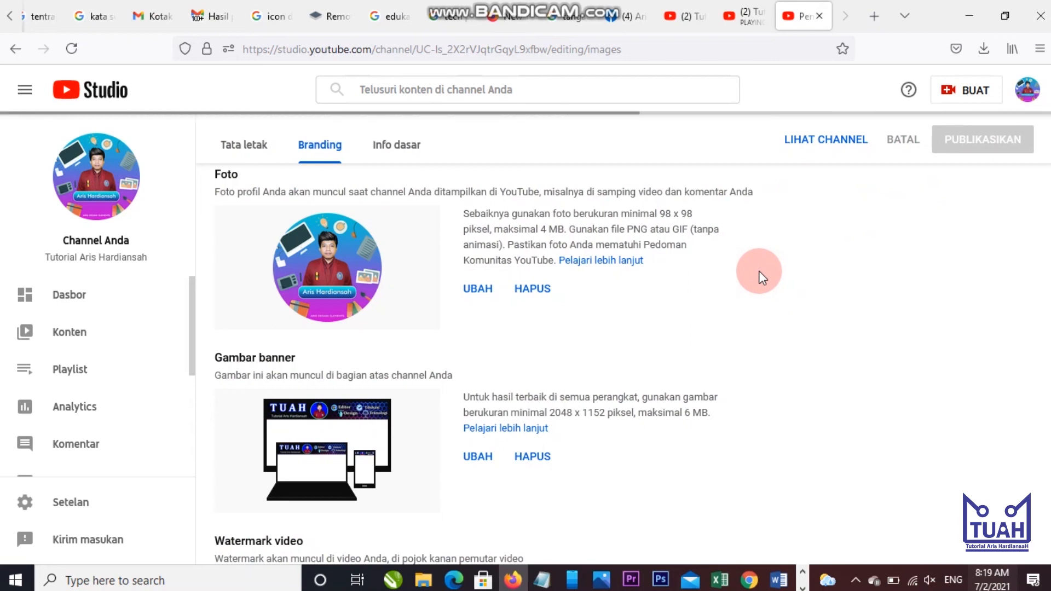
{"action": "left_click", "coordinate": [505, 573]}
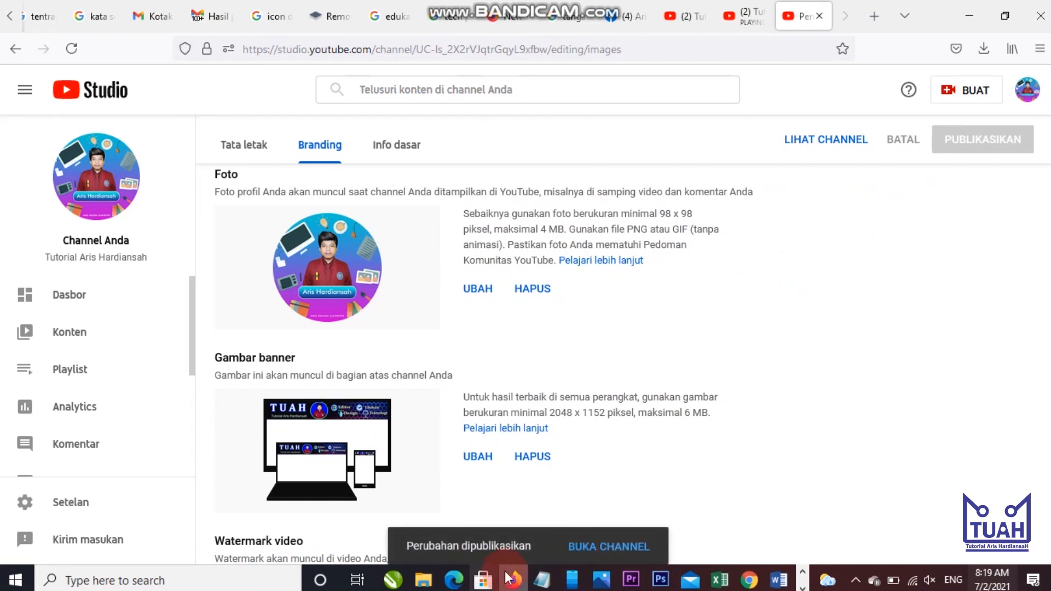
{"action": "left_click", "coordinate": [602, 547]}
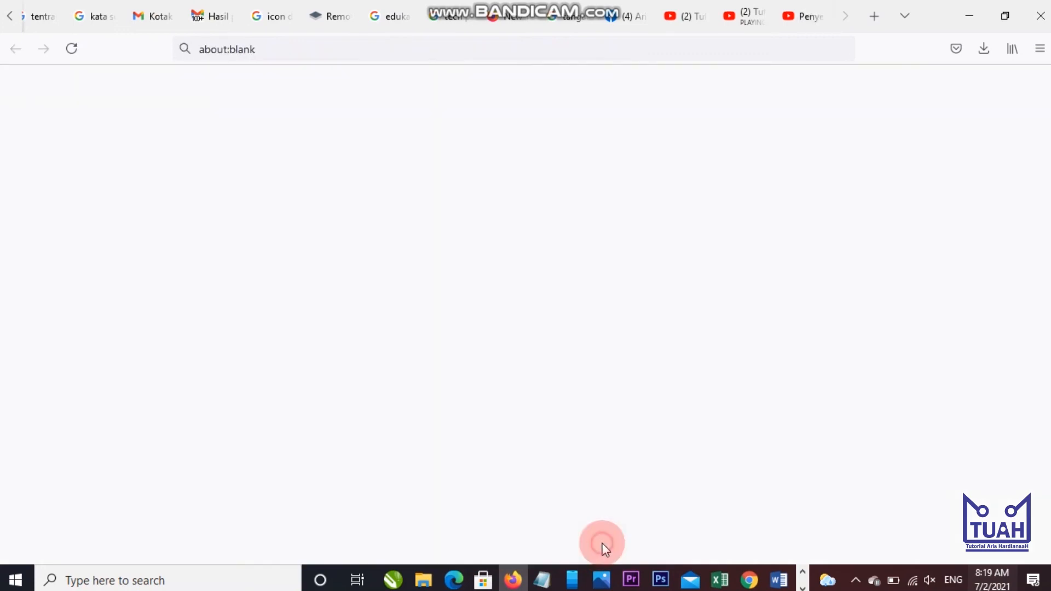